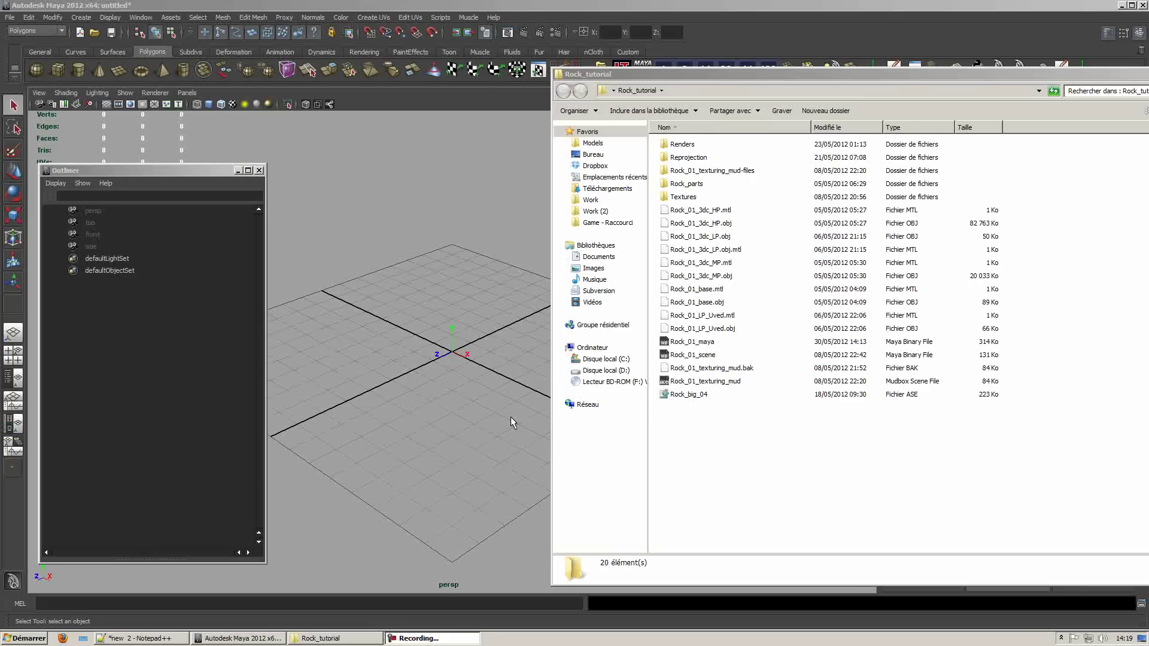
Step: Import Rock_01_LP_Uved.obj from the Rock_tutorial folder into the Maya scene and display it smooth shaded
left_click(703, 328)
left_click_drag(704, 328, 441, 358)
key("5")
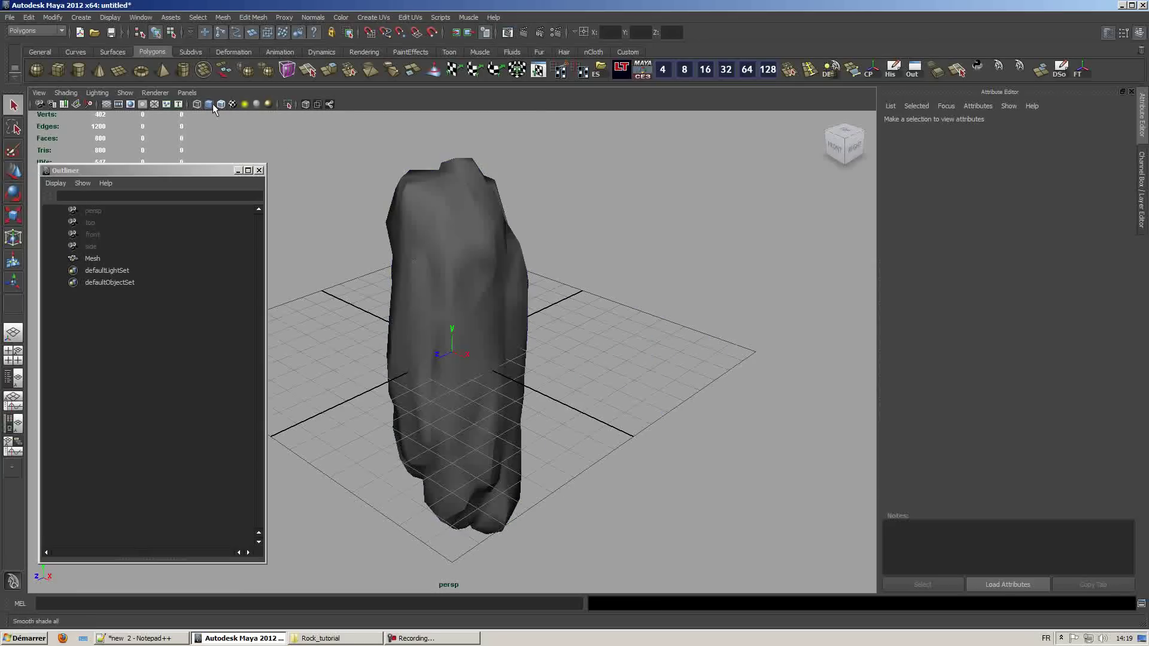
left_click_drag(466, 288, 435, 304, "alt")
Step: Rename the imported mesh to rock_big_04
left_click(411, 290)
left_click(116, 257)
double_click(116, 259)
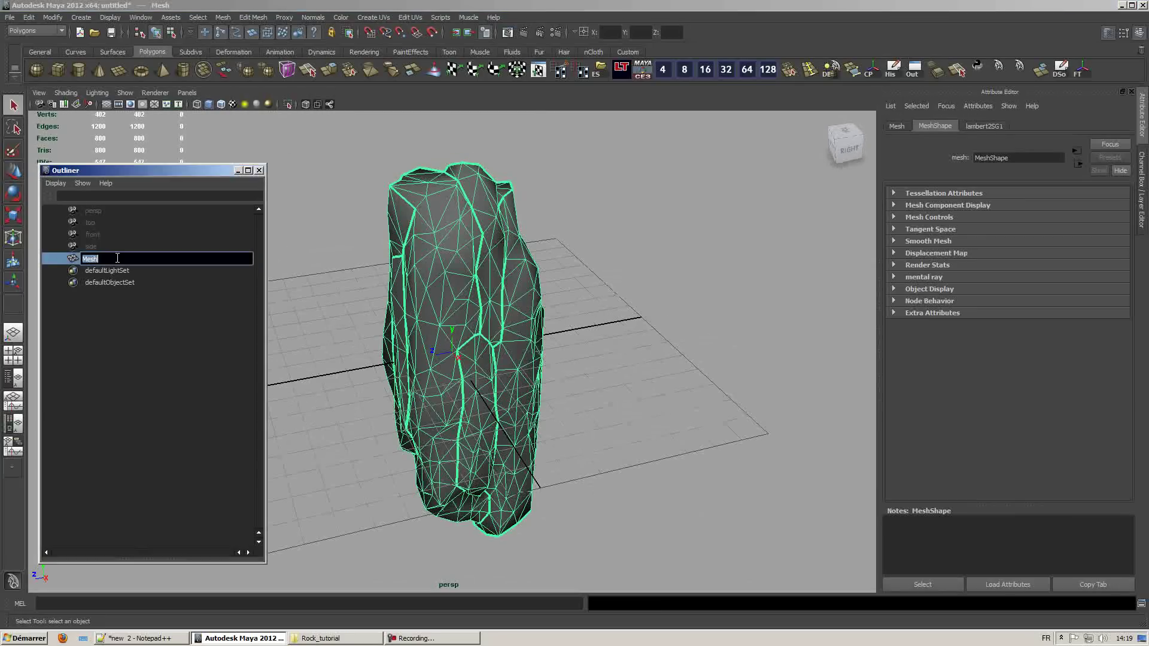
type("rock_big_04")
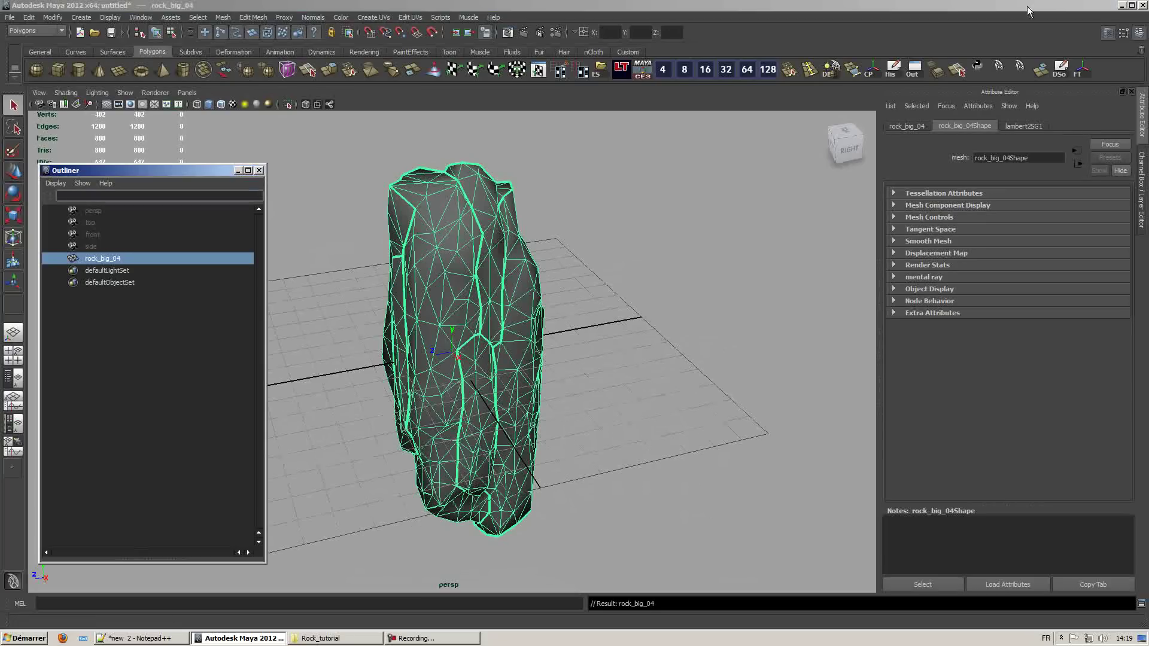
Step: Assign a new Lambert material to the rock and name it rock_big_04_mat
right_click(458, 229)
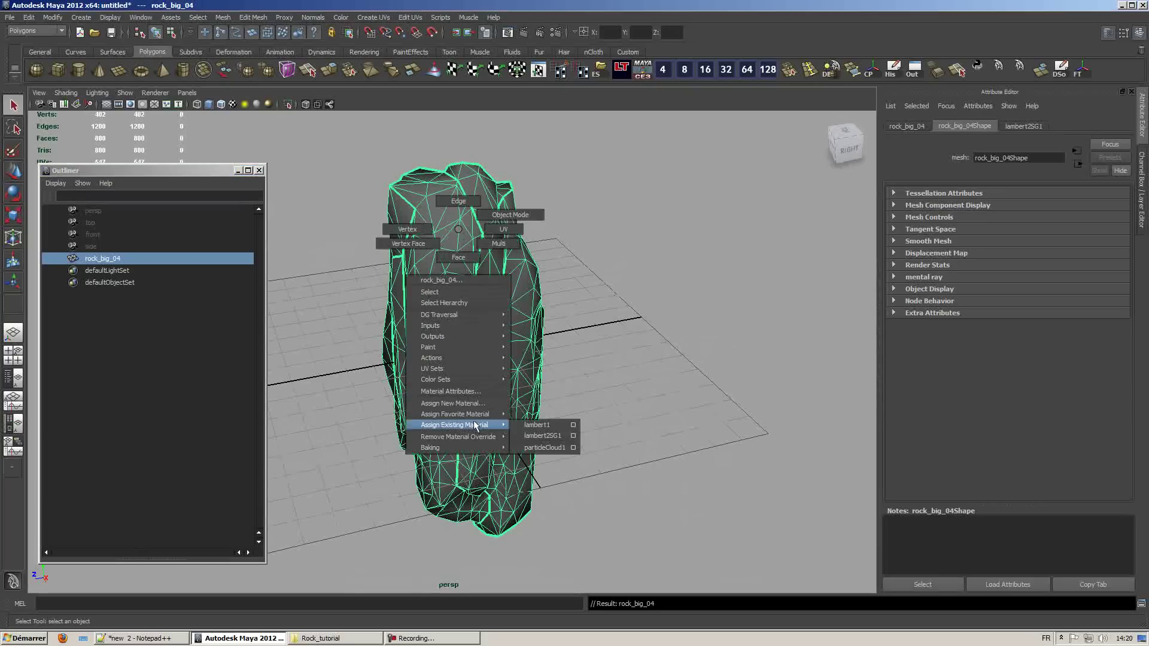
mouse_move(502, 418)
left_click(535, 425)
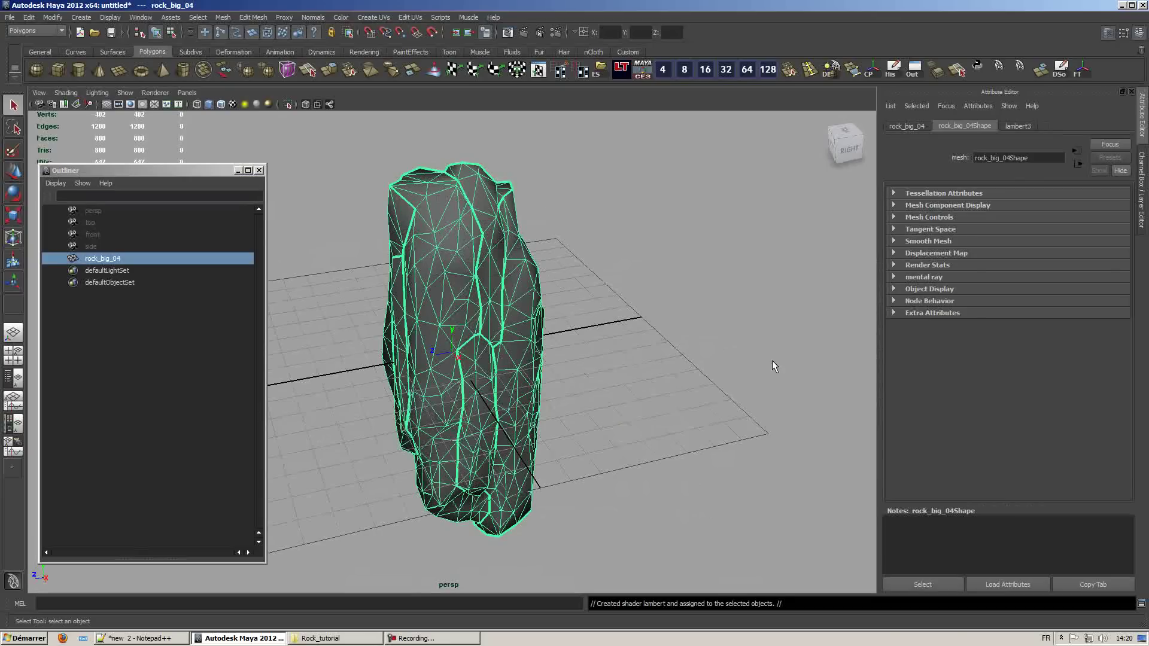
left_click(1023, 157)
double_click(1022, 157)
type("rock_big_04_mat")
key("Return")
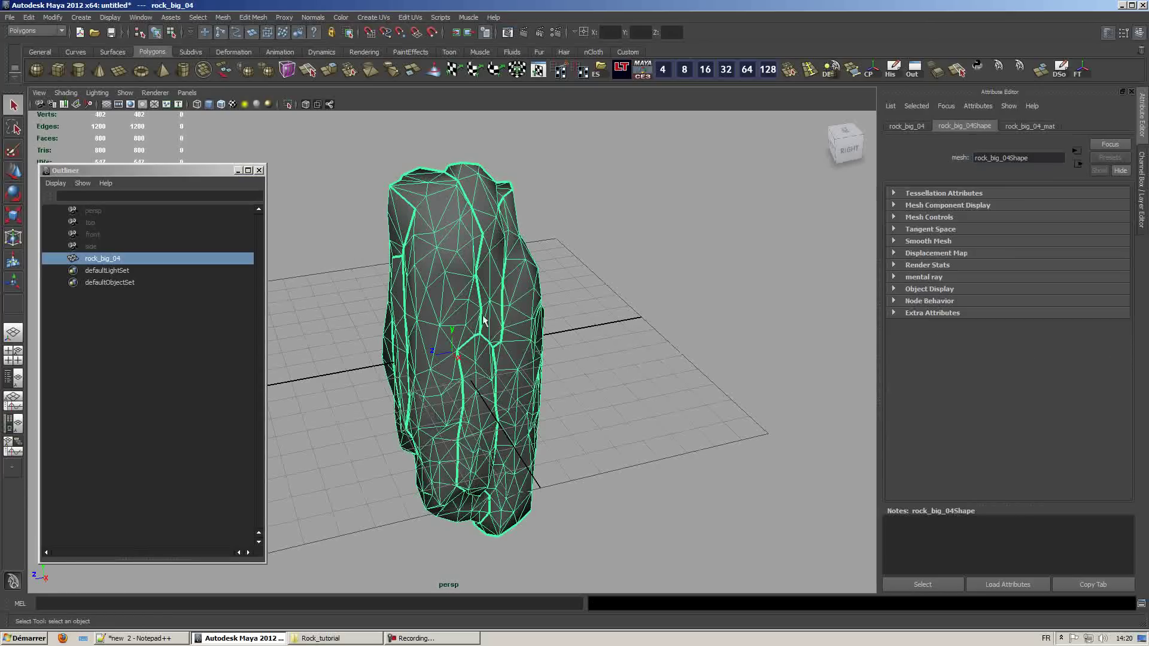
Step: Map the color of rock_big_04_mat with a file texture using Rock_big_04_D.tif
left_click(559, 329)
left_click(485, 286)
left_click(1032, 125)
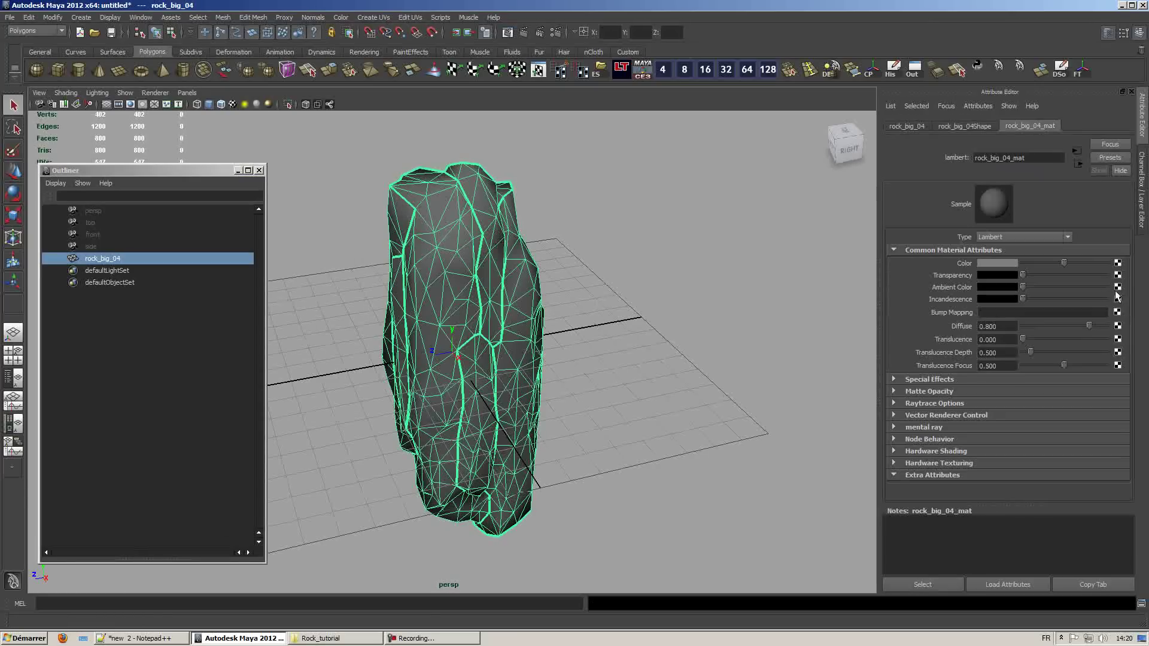
left_click(1116, 263)
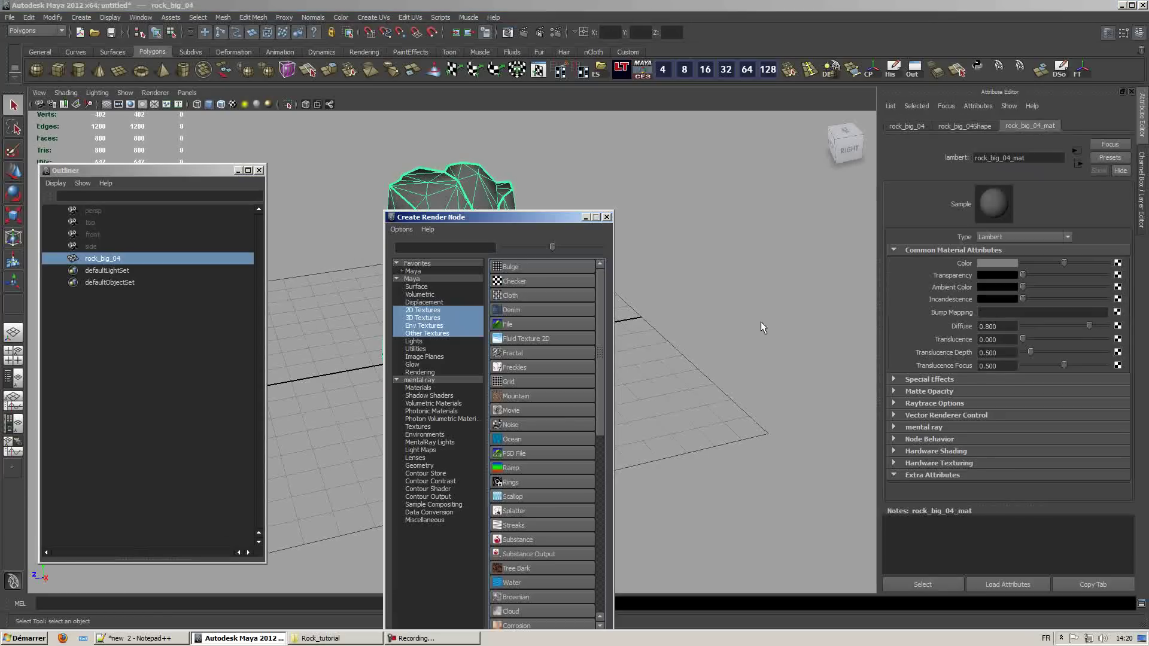
left_click(502, 324)
left_click(1110, 295)
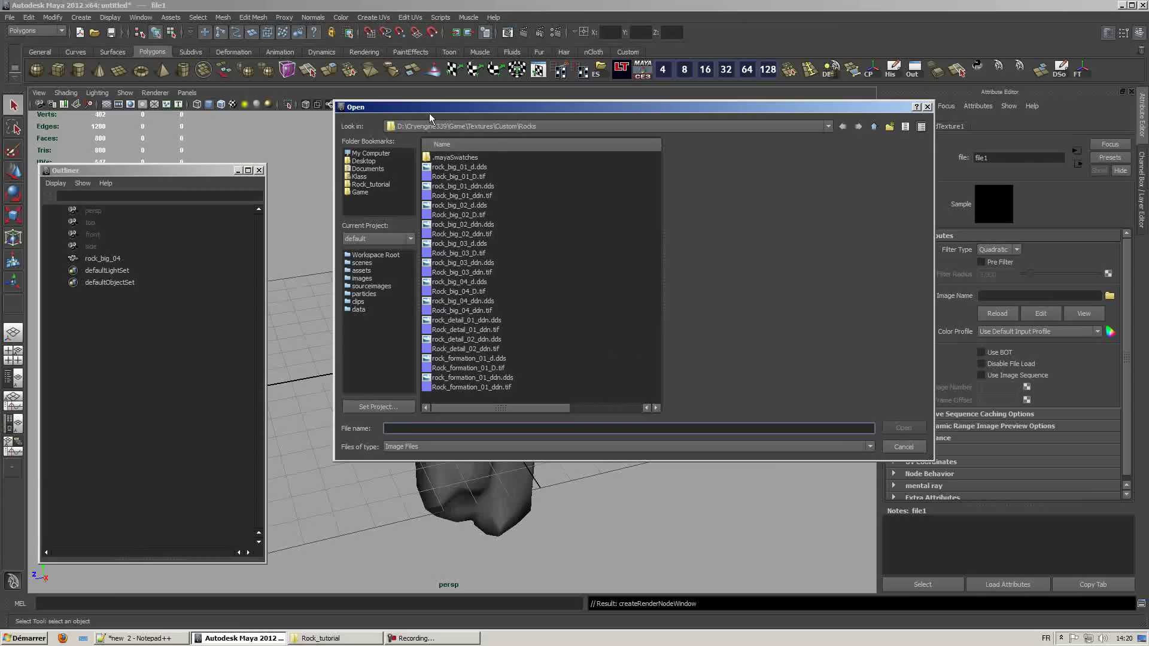
left_click(458, 177)
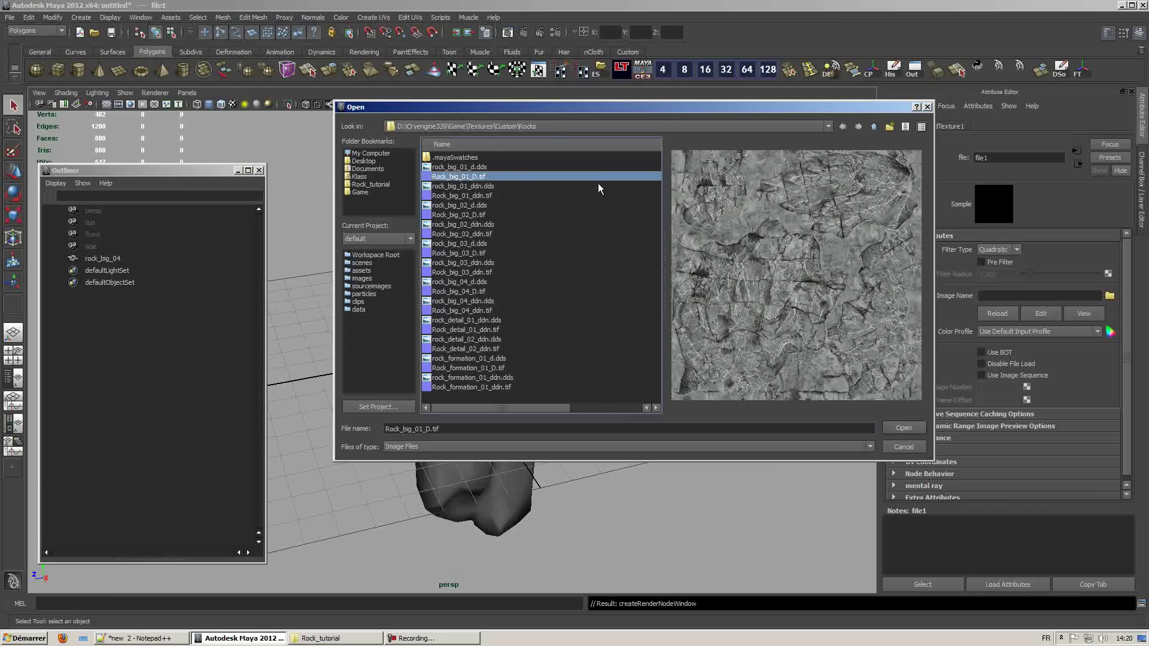
left_click(474, 292)
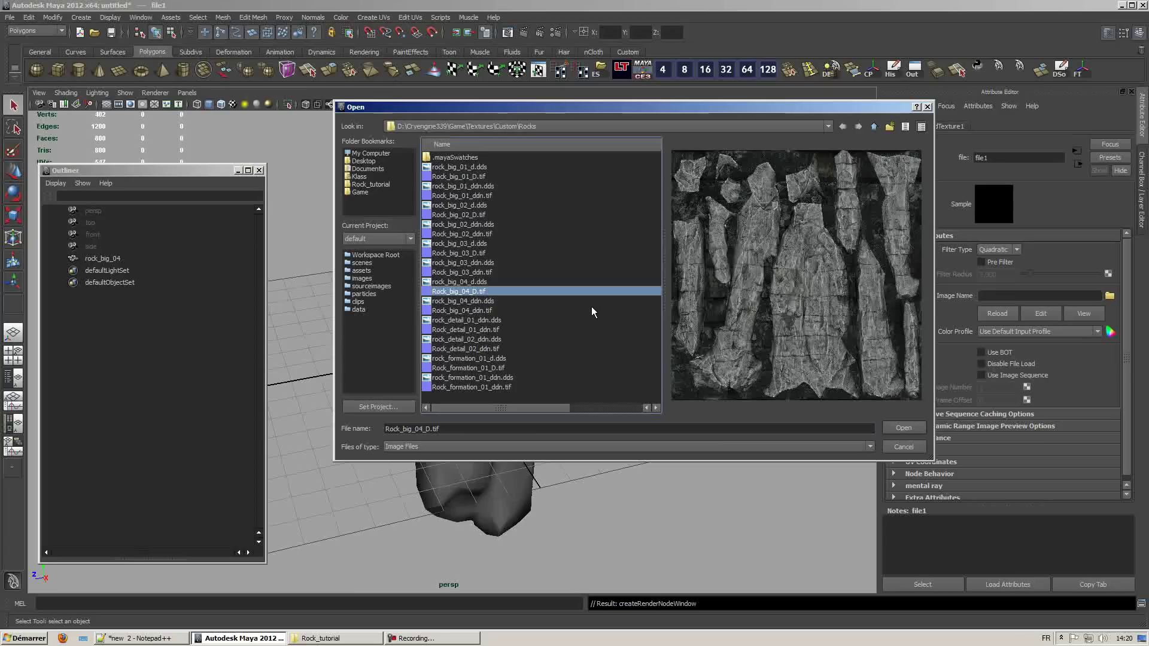
left_click(903, 429)
Step: Turn on textured display in the perspective view and inspect the rock
left_click(559, 338)
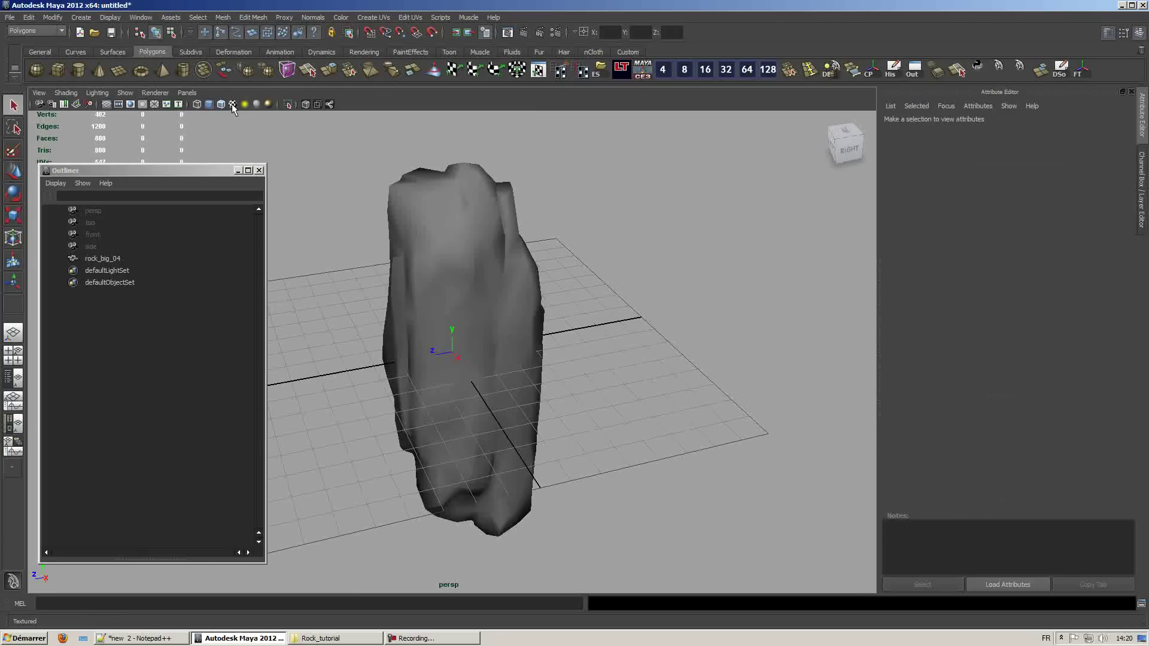
key("6")
mouse_move(646, 318)
left_mouse_down("alt")
mouse_move(568, 238)
mouse_move(645, 297)
left_mouse_up("alt")
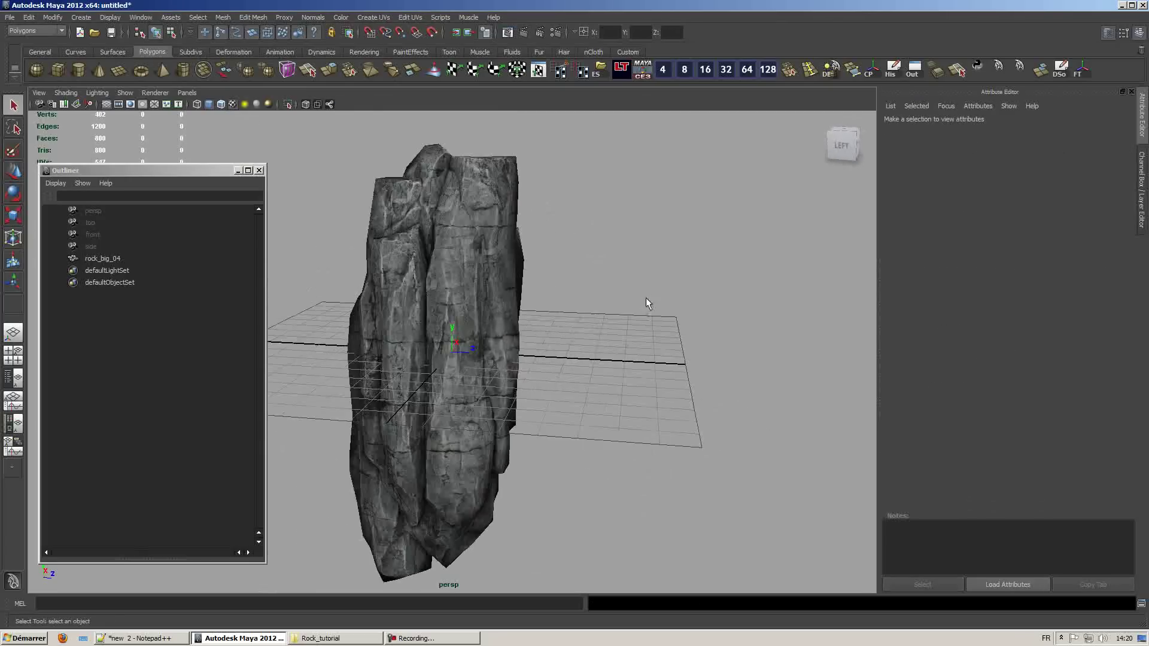
Step: Create a Cryexport node for the rock with the MayaCE3 exporter and expand its hierarchy in the Outliner
left_click(472, 267)
left_click_drag(741, 321, 598, 197, "alt")
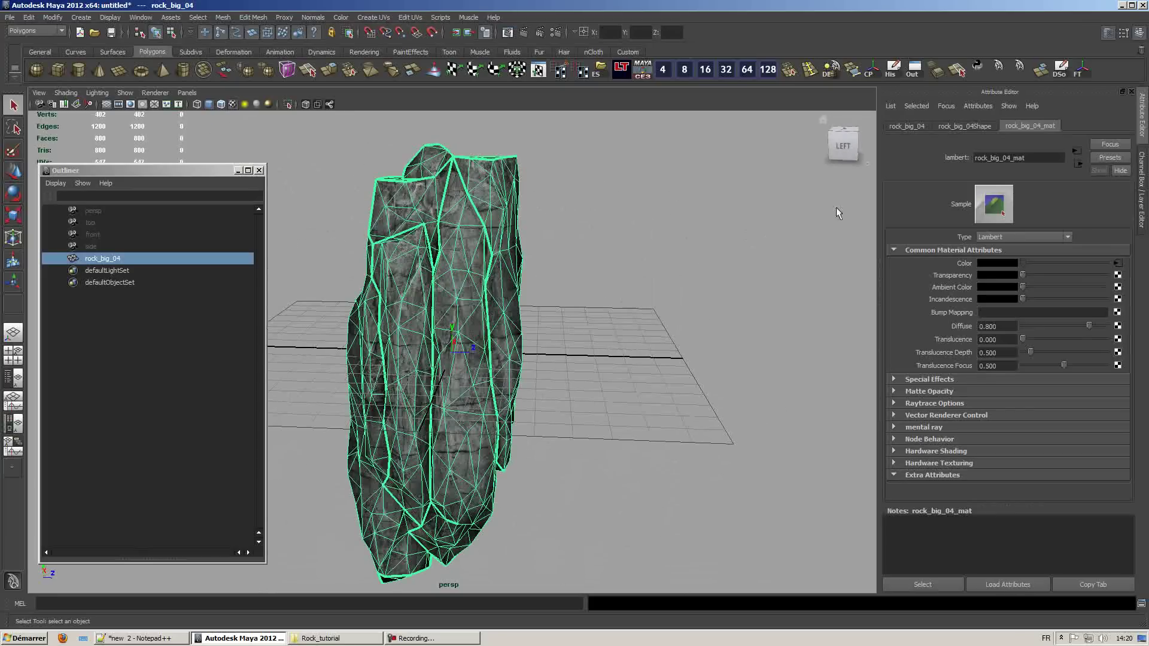
left_click(644, 67)
left_click_drag(766, 90, 893, 55)
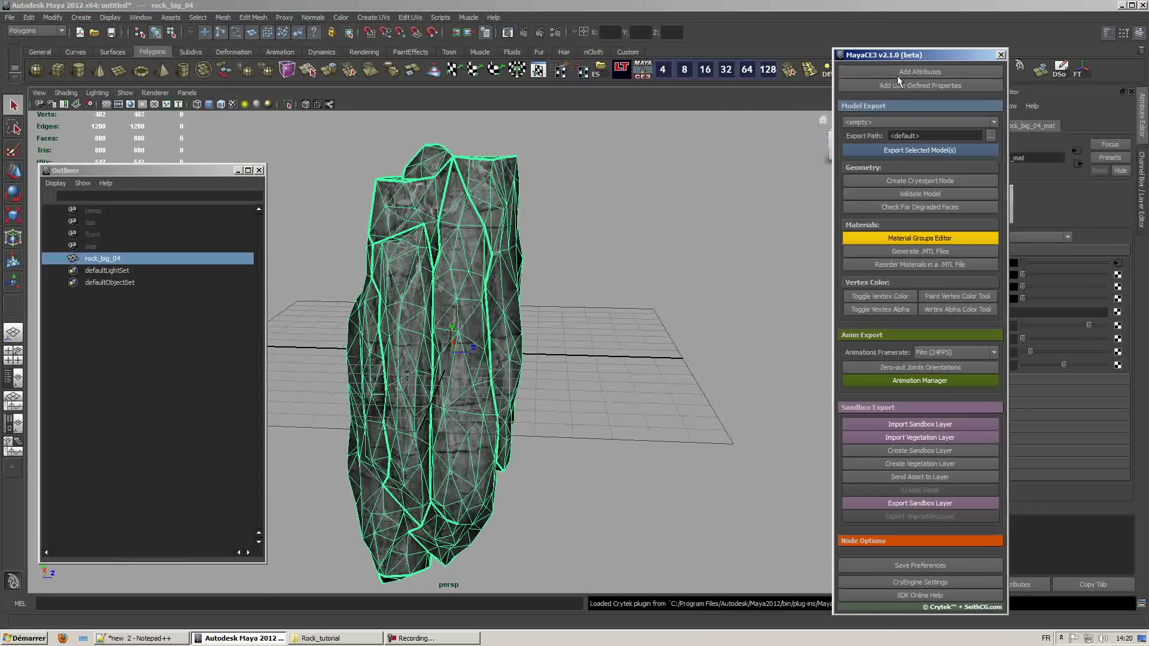
left_click(905, 180)
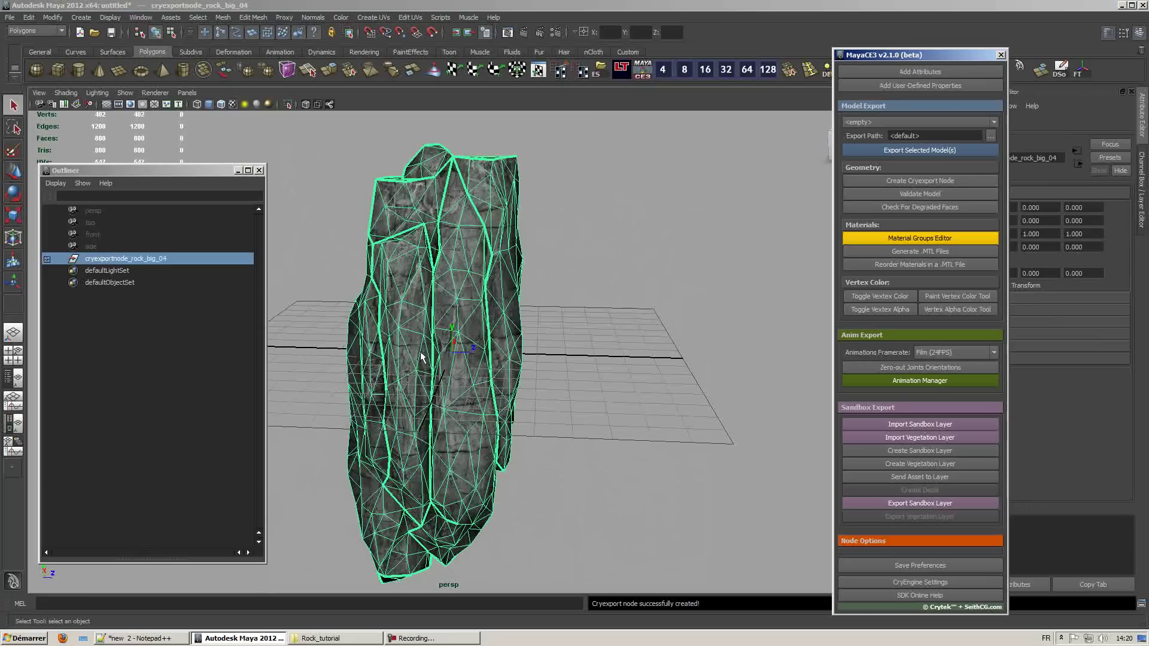
left_click(47, 260)
left_click(705, 379)
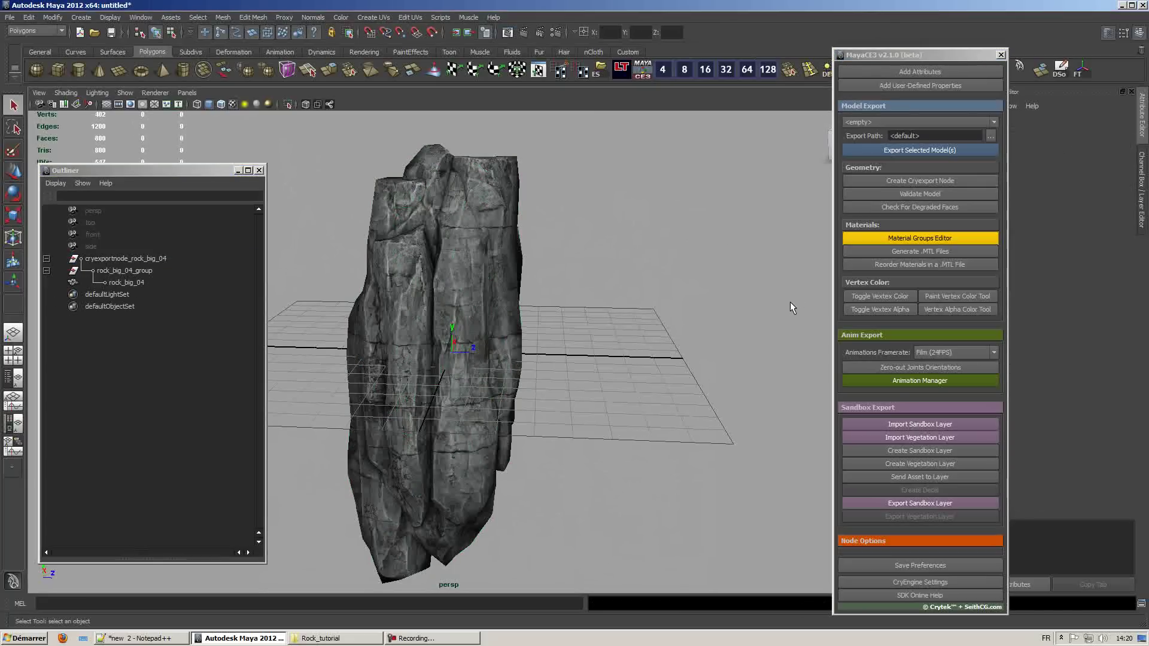
Step: Review the LOD naming convention and the Rock_model_01 example in the Notepad++ notes
left_click(142, 637)
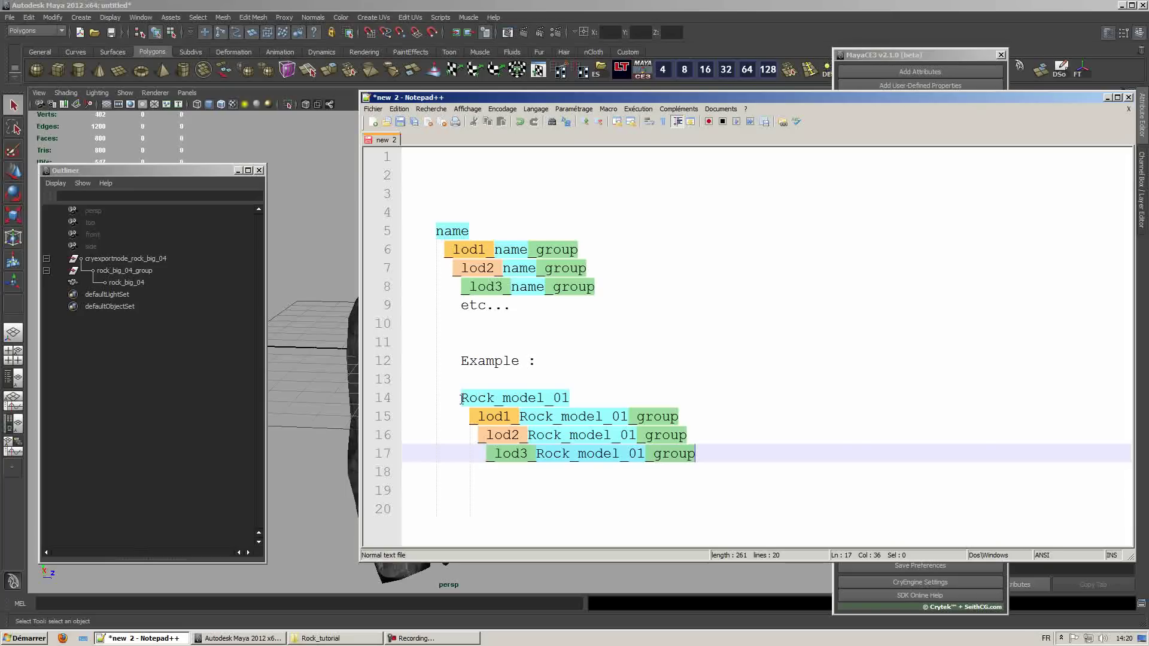
left_click_drag(461, 398, 580, 398)
left_click(601, 389)
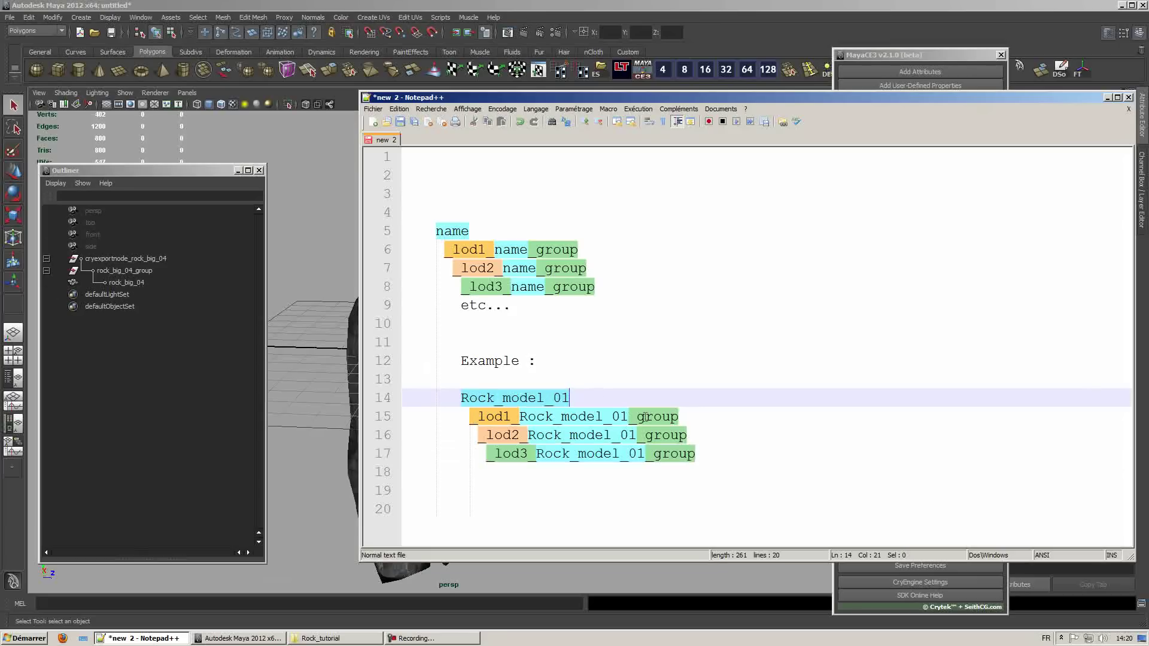
left_click_drag(470, 414, 518, 417)
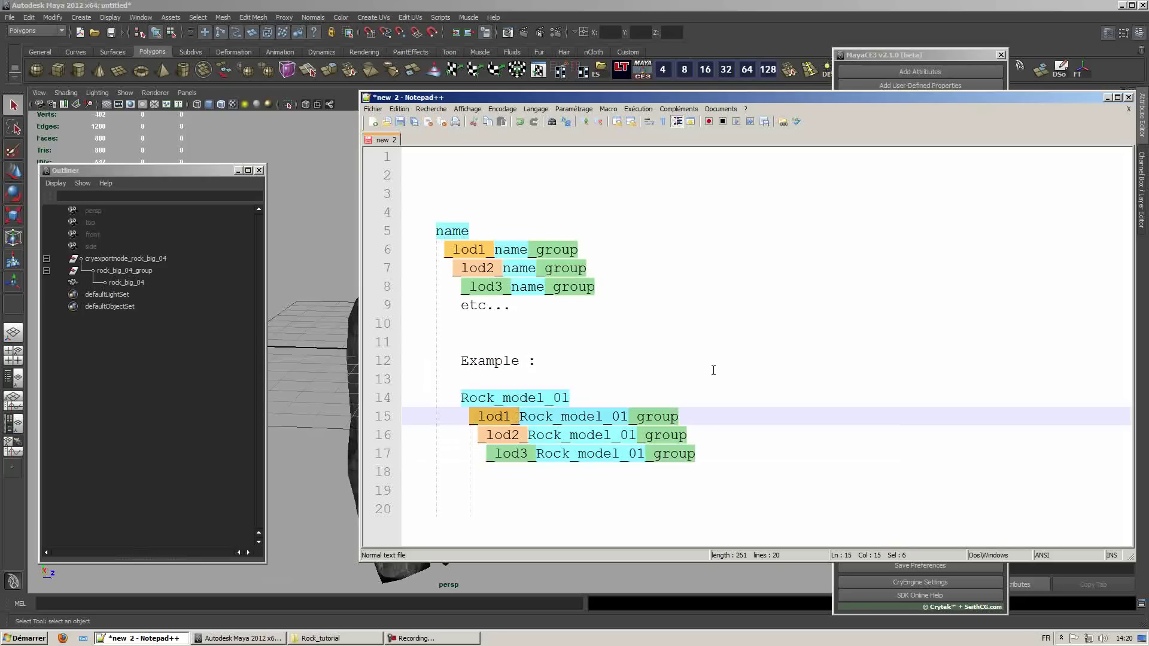
left_click_drag(629, 416, 681, 416)
left_click(659, 470)
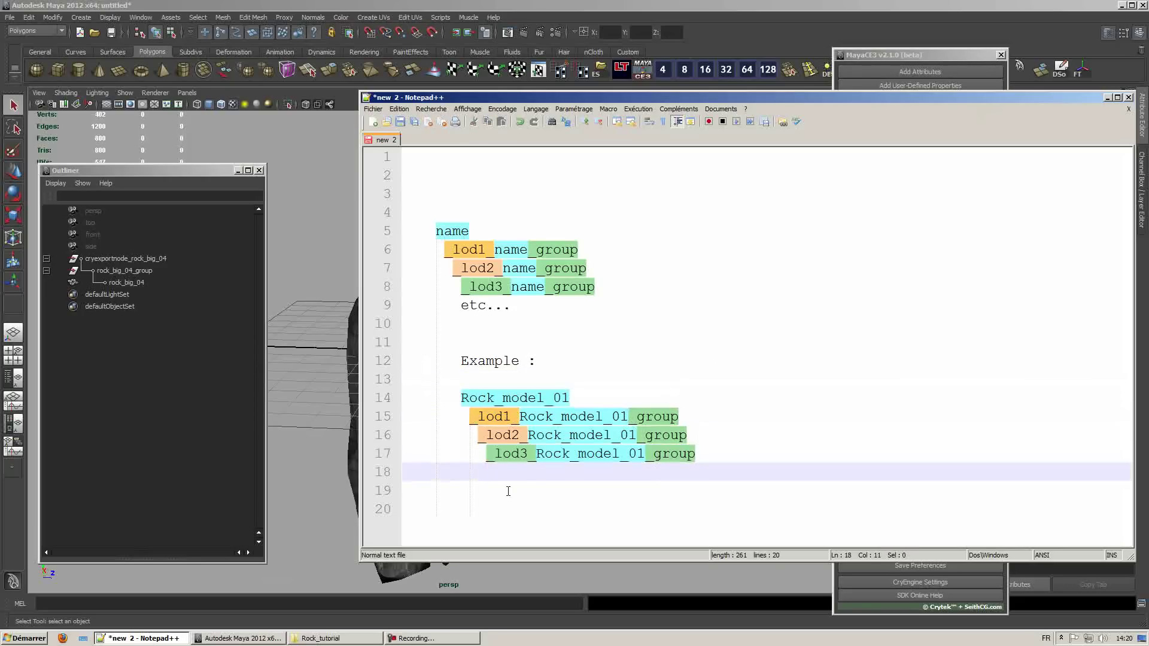
left_click(1106, 98)
Step: Duplicate the rock_big_04 mesh inside its group and rename the copy _lod1_rock_big_04_group
left_click(367, 334)
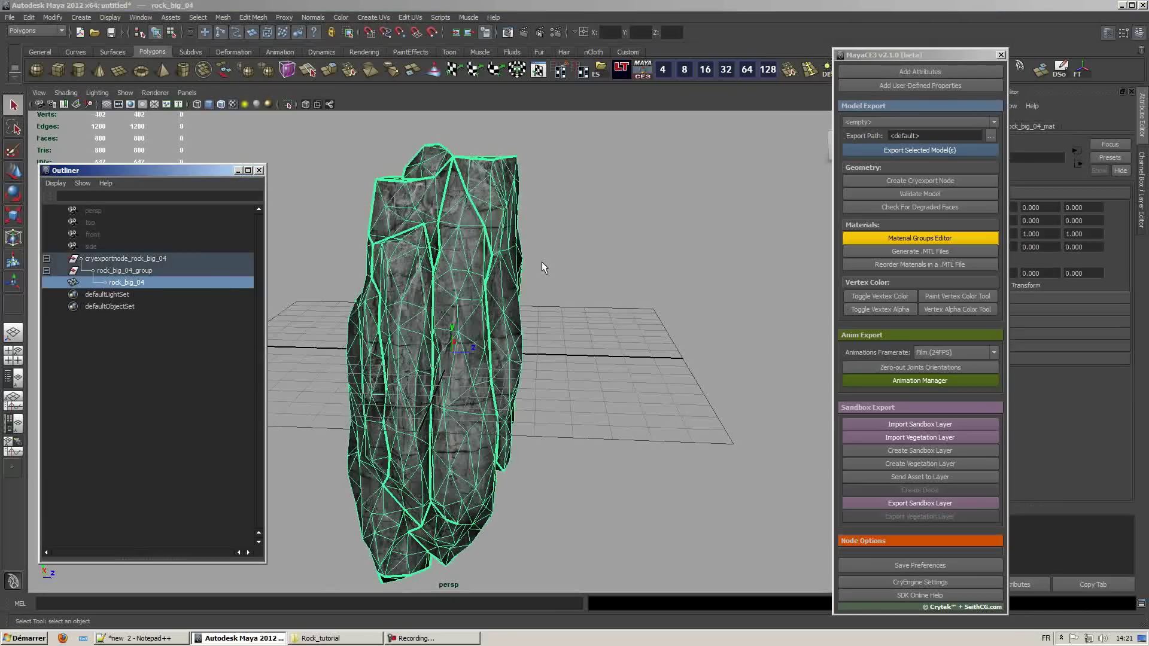
key("ctrl+d")
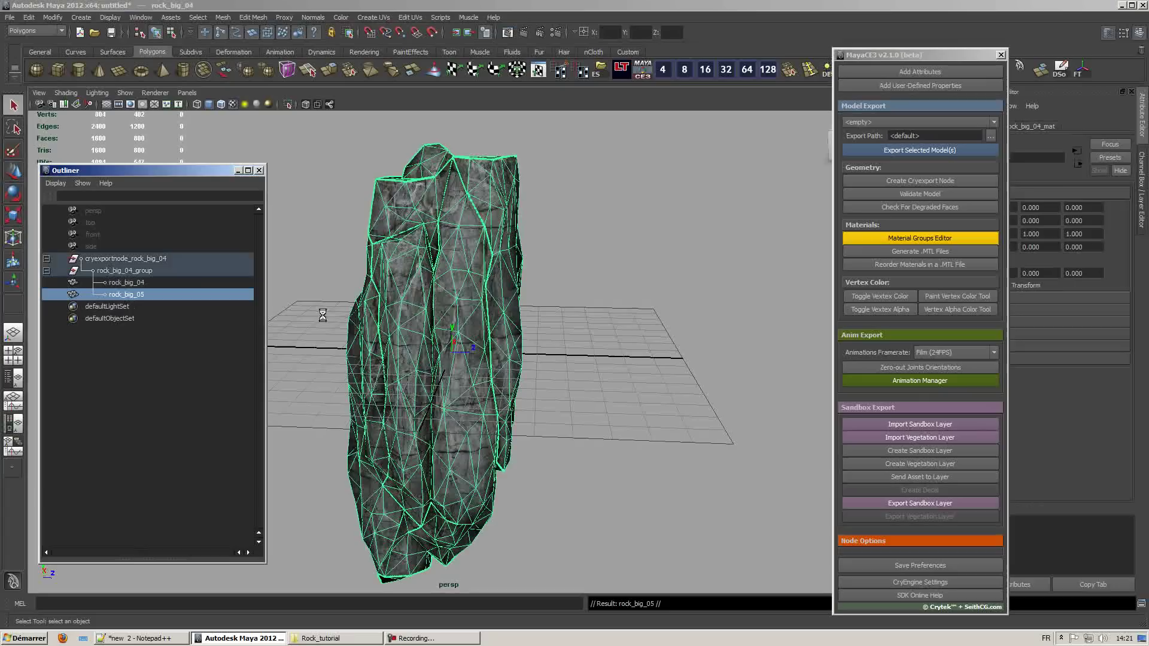
double_click(111, 295)
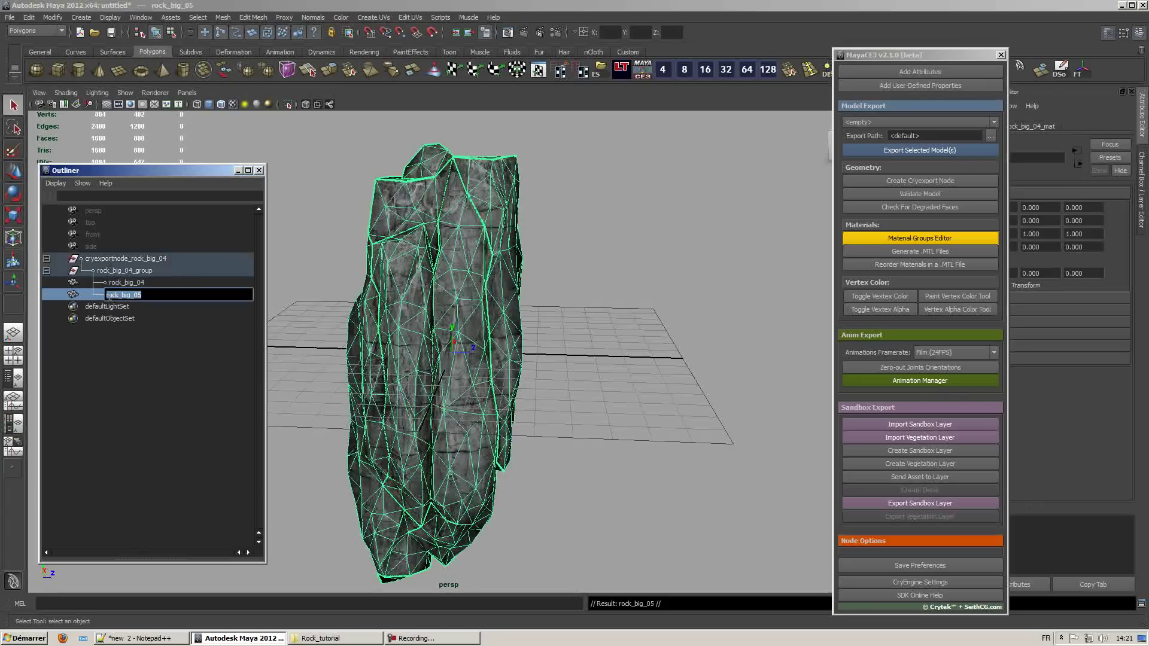
left_click(108, 296)
type("_lod1_")
key("End")
key("BackSpace")
type("4_group")
key("Return")
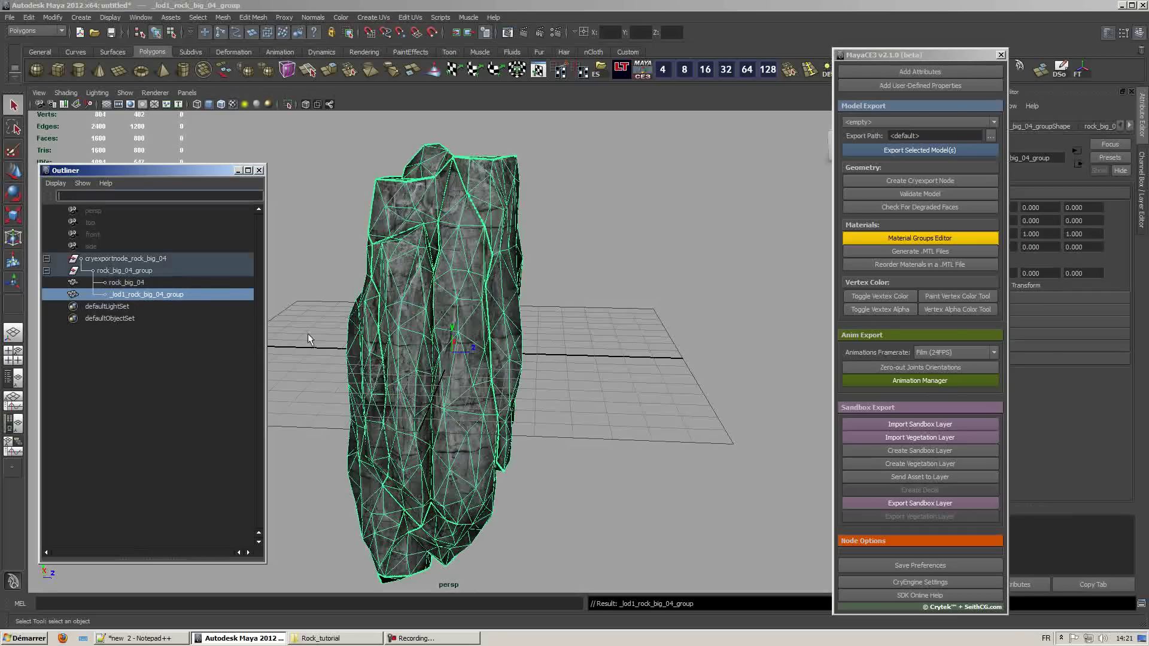
Step: Hide the original rock_big_04 mesh and select the LOD1 copy
left_click(120, 281)
key("ctrl+h")
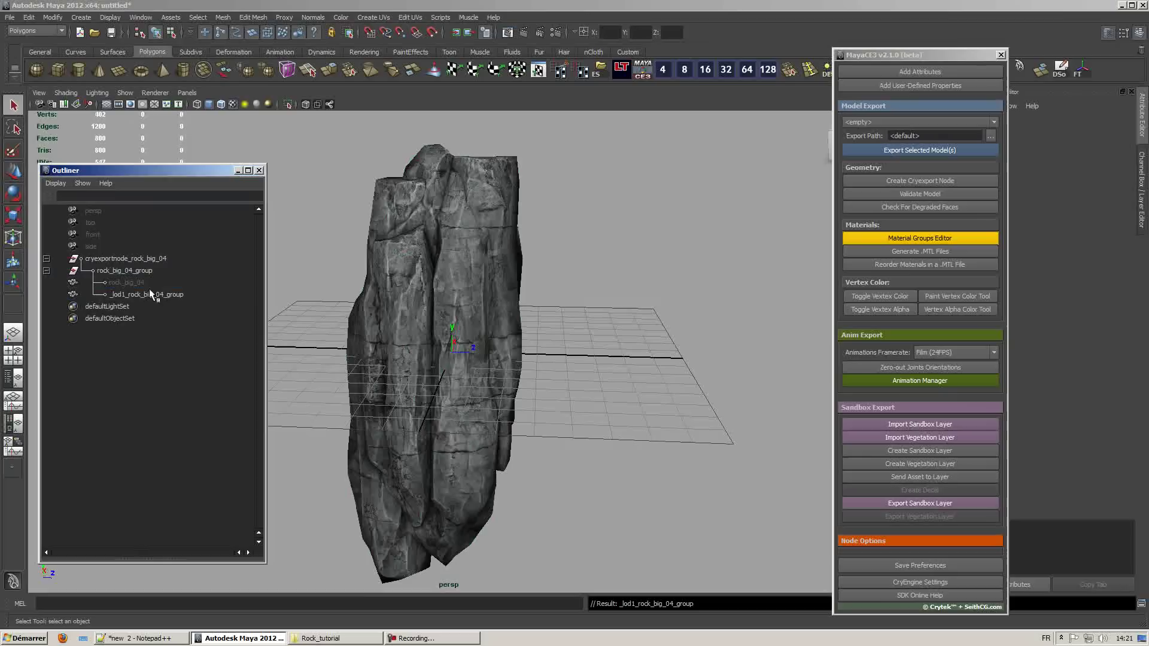
left_click(150, 294)
left_click_drag(522, 275, 488, 292, "alt")
Step: Reduce the LOD1 mesh by 50% with a face compactness of 0.5, leaving the options dialog open
left_click(221, 17)
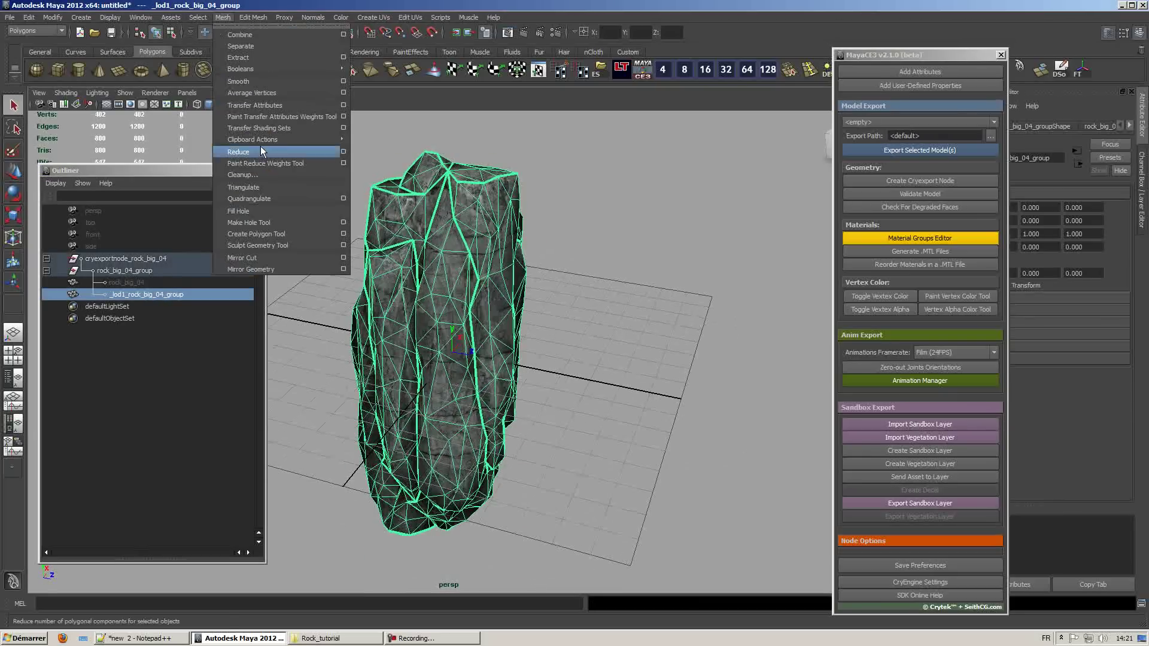
left_click(348, 153)
left_click_drag(812, 151, 691, 223)
double_click(722, 269)
type("50")
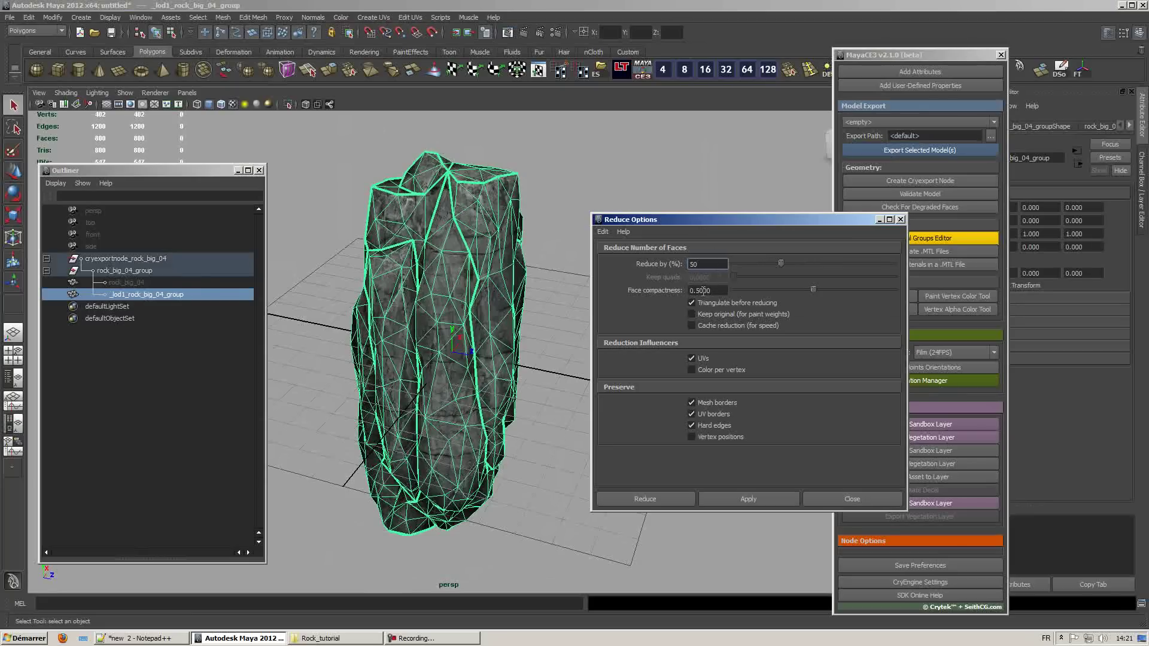
left_click(720, 291)
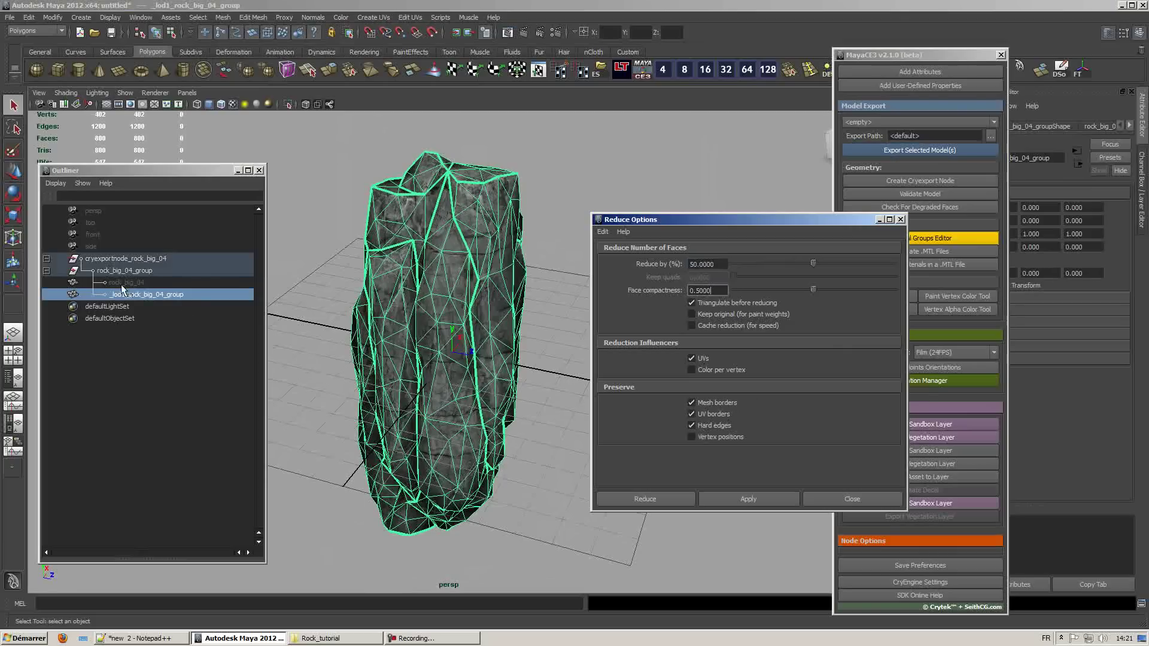
left_click(734, 499)
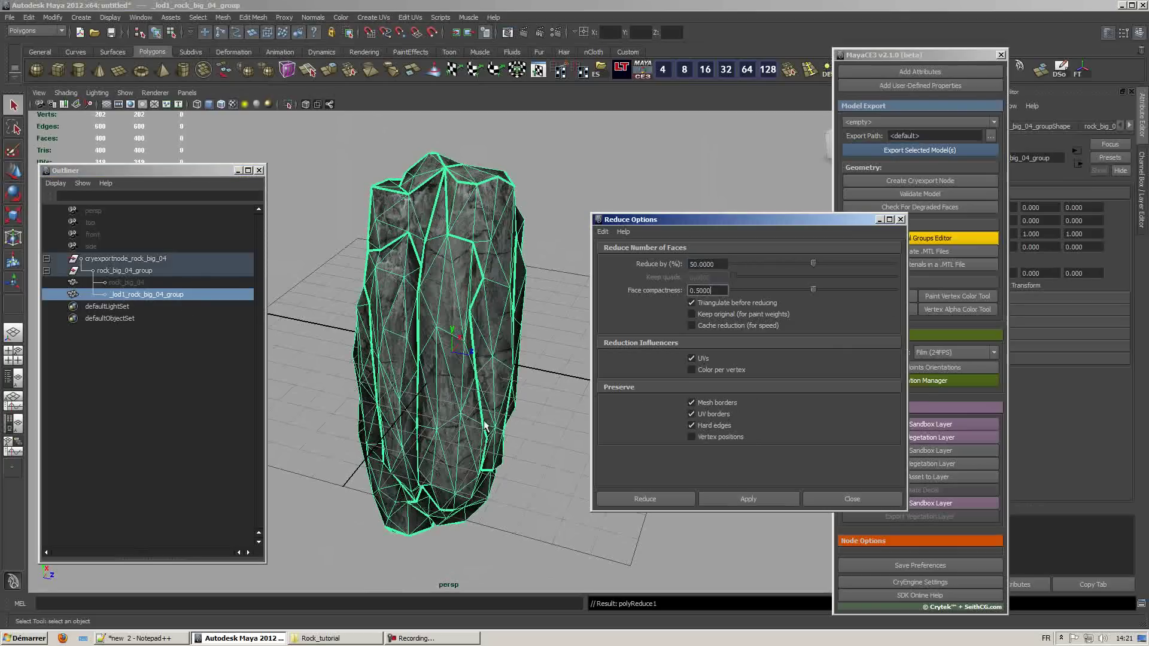
Step: Set the reduced LOD1 mesh's normals to face and soften its edges
left_click(529, 415)
left_click_drag(529, 415, 464, 217, "alt")
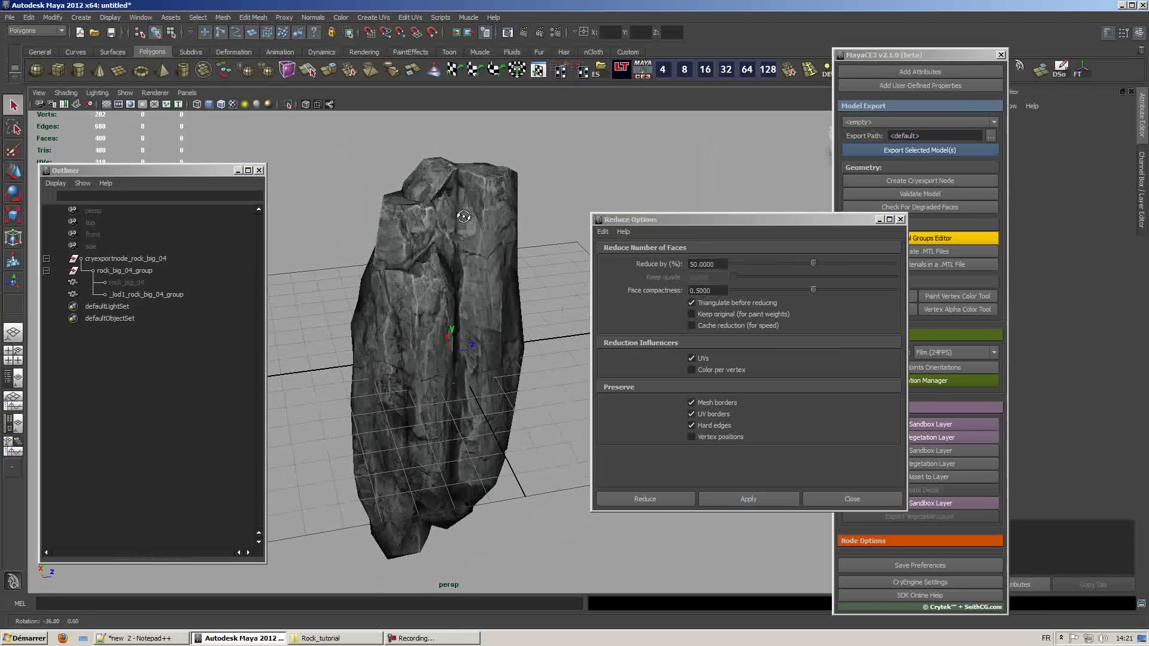
left_click(468, 305)
left_click(313, 17)
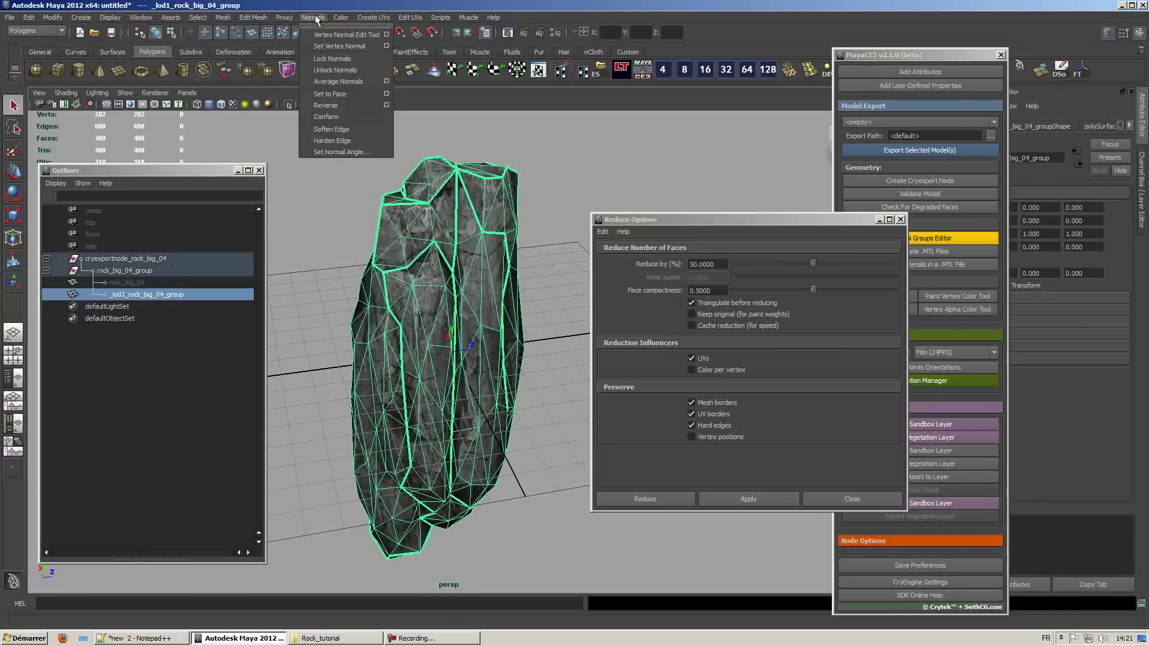
left_click(339, 128)
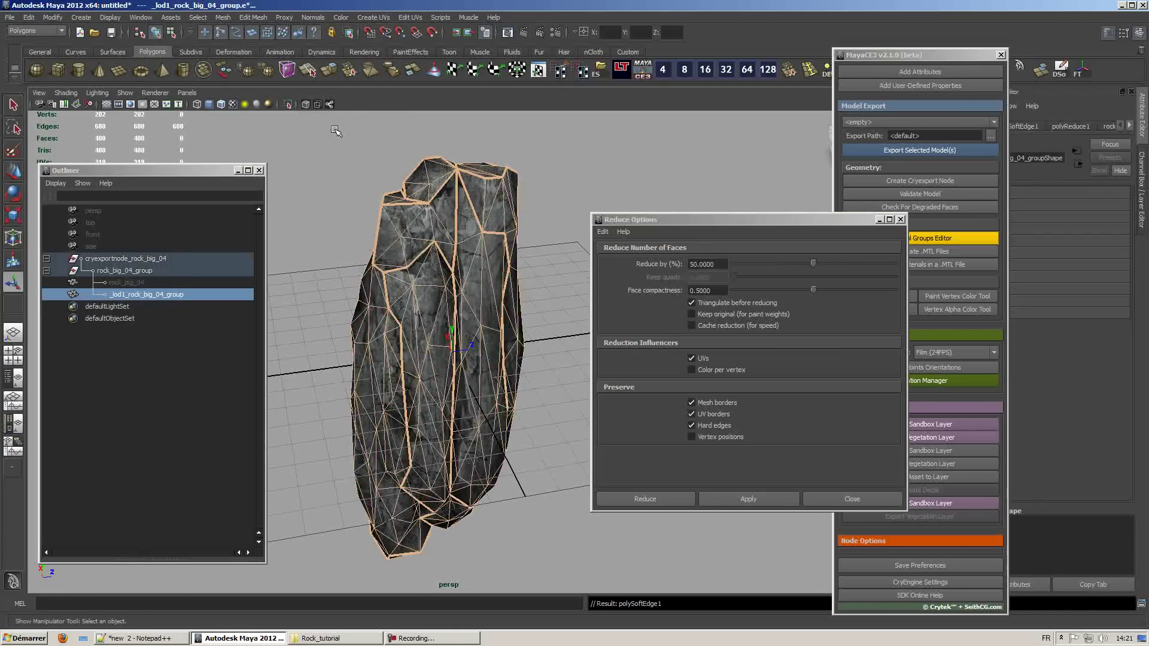
left_click(312, 17)
left_click(323, 94)
left_click(312, 17)
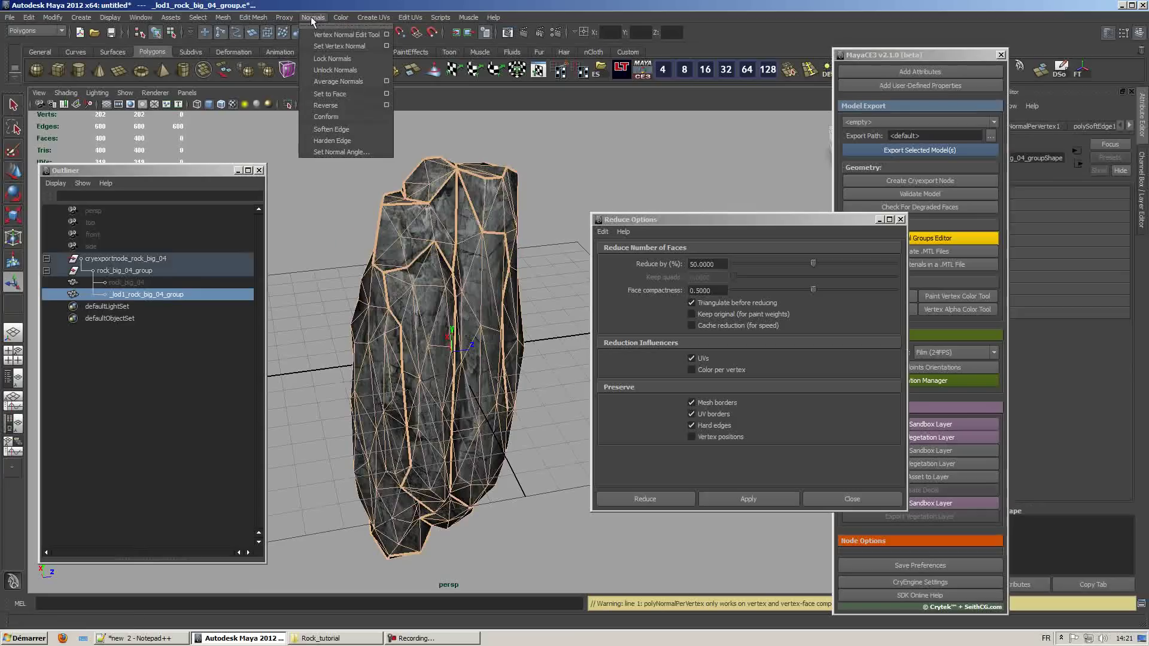
left_click(330, 129)
left_click(335, 198)
left_click_drag(330, 201, 514, 287, "alt")
Step: Duplicate the _lod1_rock_big_04_group mesh and rename the copy _lod2_rock_big_04_group
left_click(488, 305)
left_click_drag(960, 55, 995, 142)
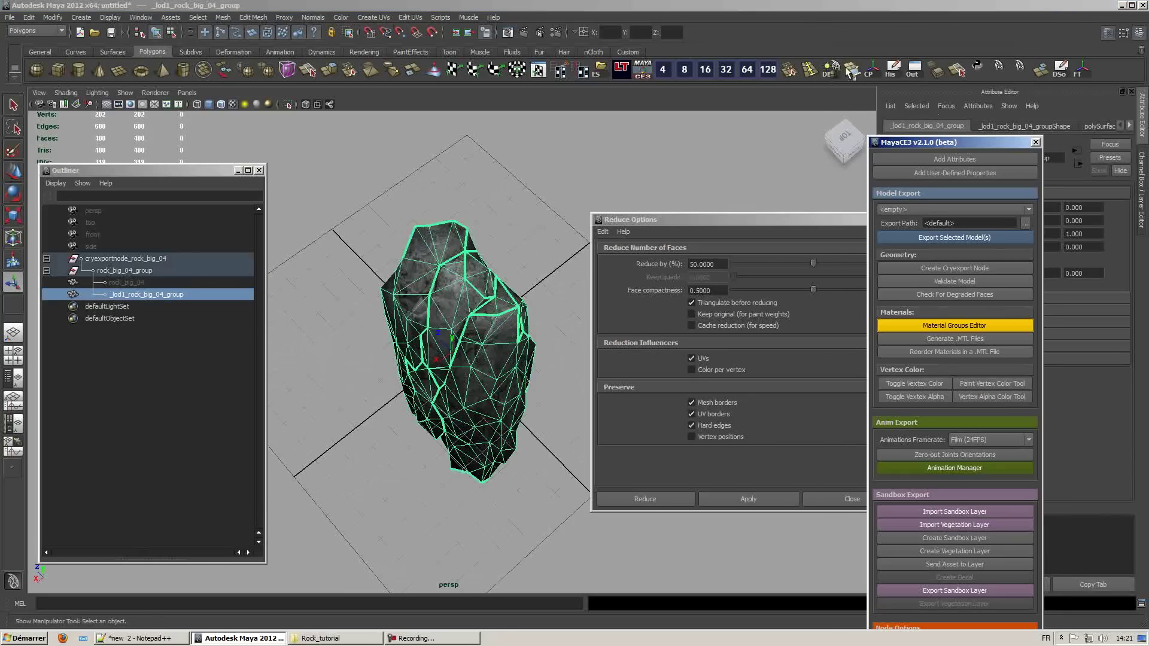
left_click_drag(419, 233, 450, 206, "alt")
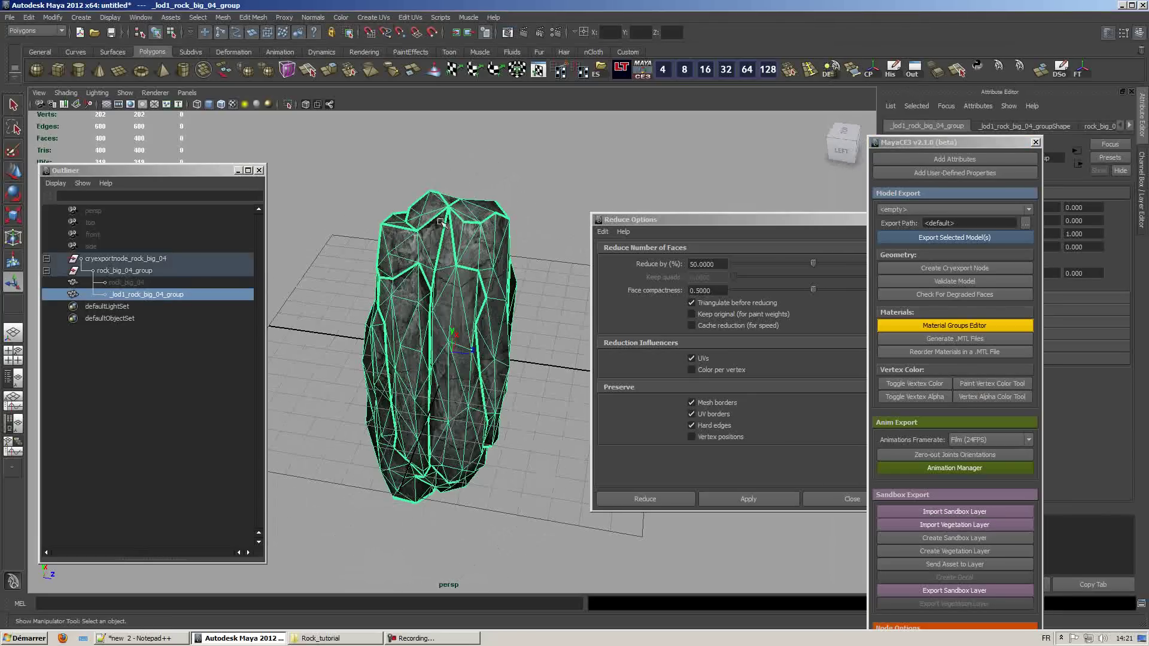
left_click(13, 106)
left_click(370, 213)
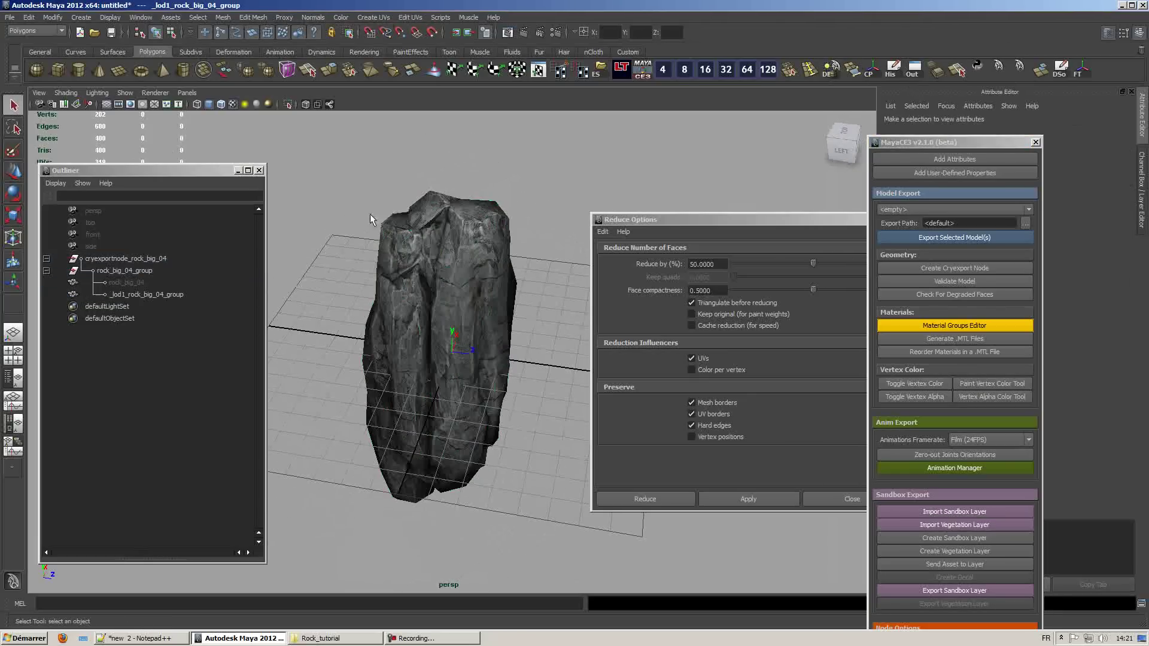
left_click(128, 295)
key("ctrl+d")
double_click(149, 306)
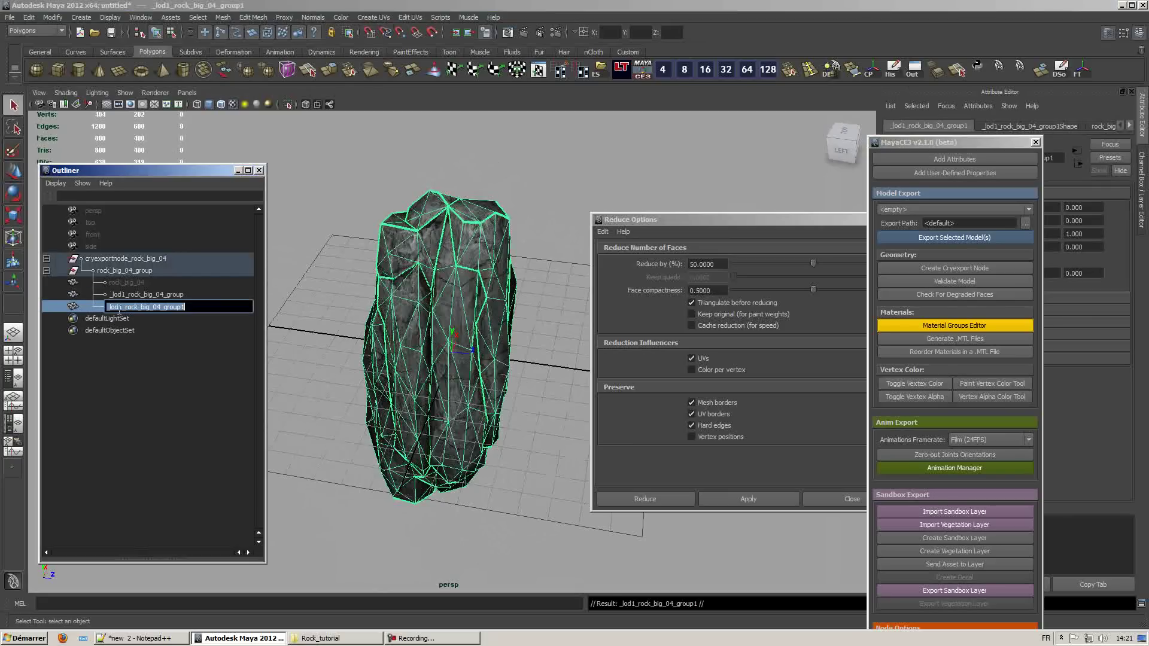
left_click(123, 307)
key("Return")
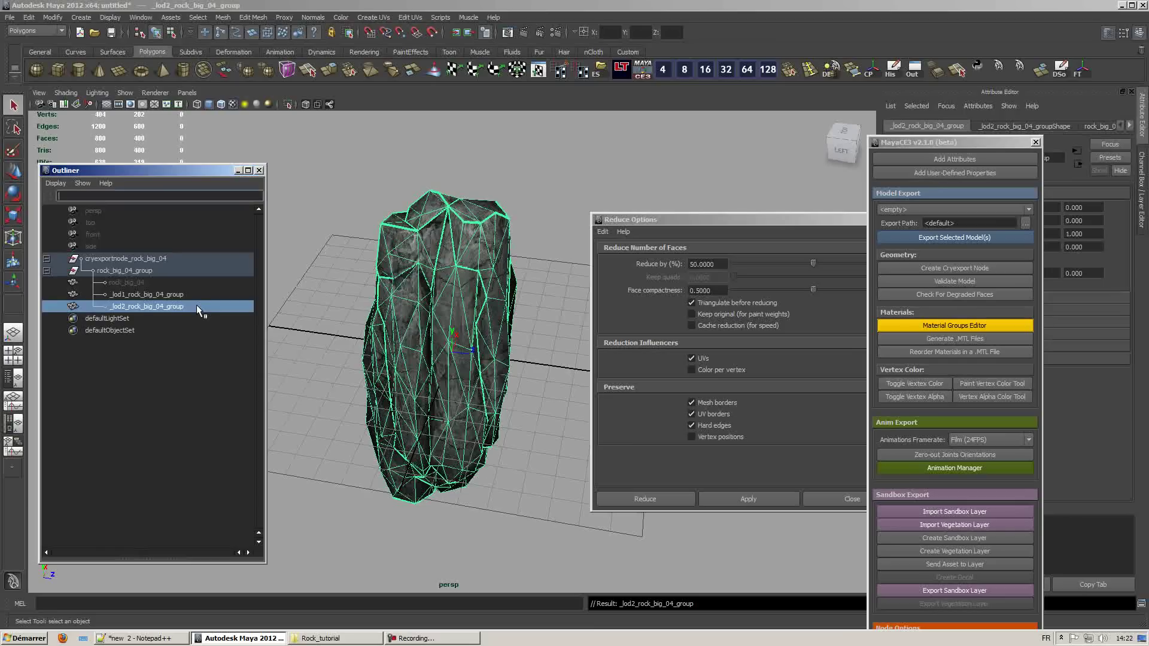
Step: Hide the LOD1 mesh and select the LOD2 copy
left_click(175, 294)
key("ctrl+h")
left_click(160, 303)
left_click_drag(443, 286, 440, 264, "alt")
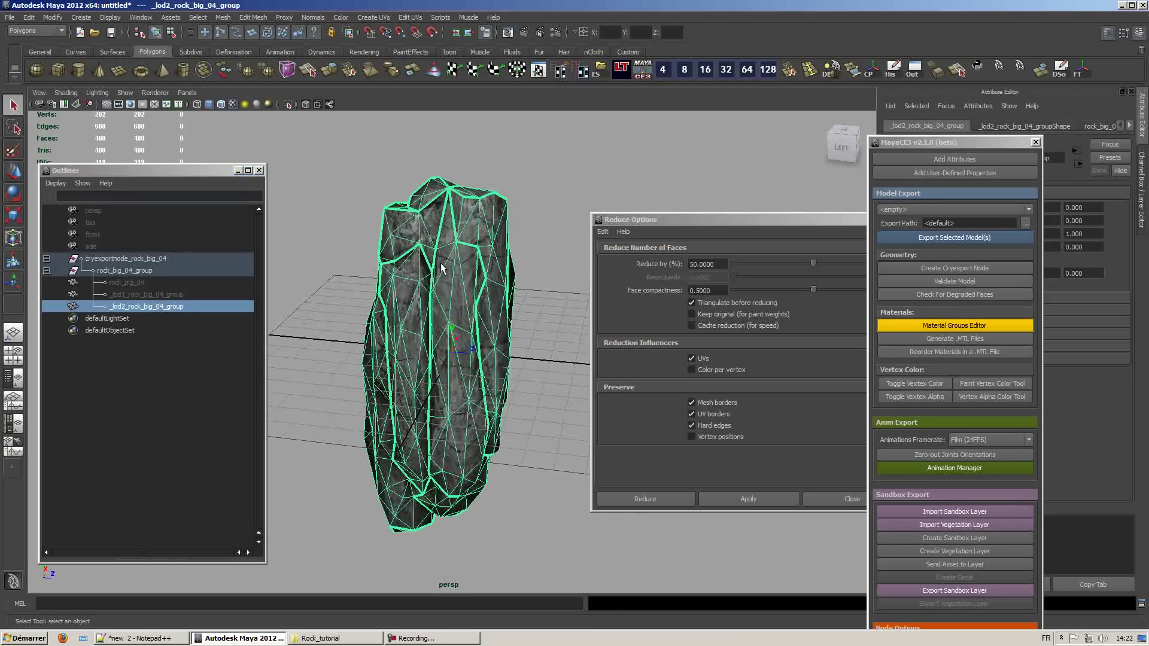
Step: Reduce the LOD2 mesh by 30%, leaving the Reduce Options dialog open
left_click(652, 266)
type("30")
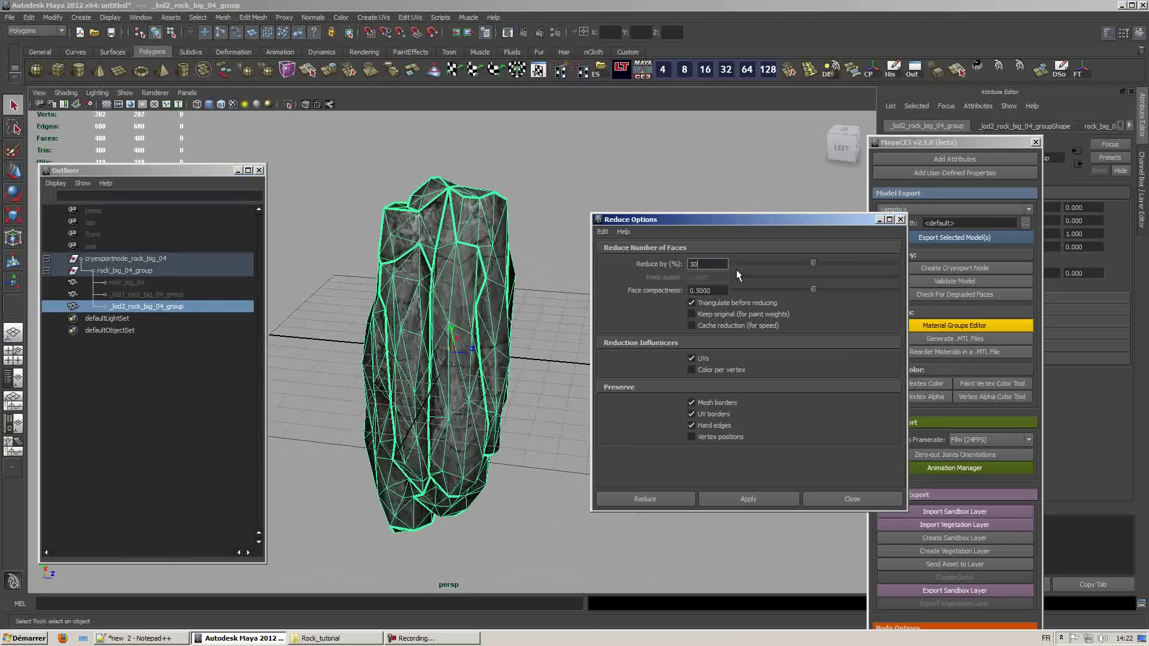
key("Tab")
left_click(737, 498)
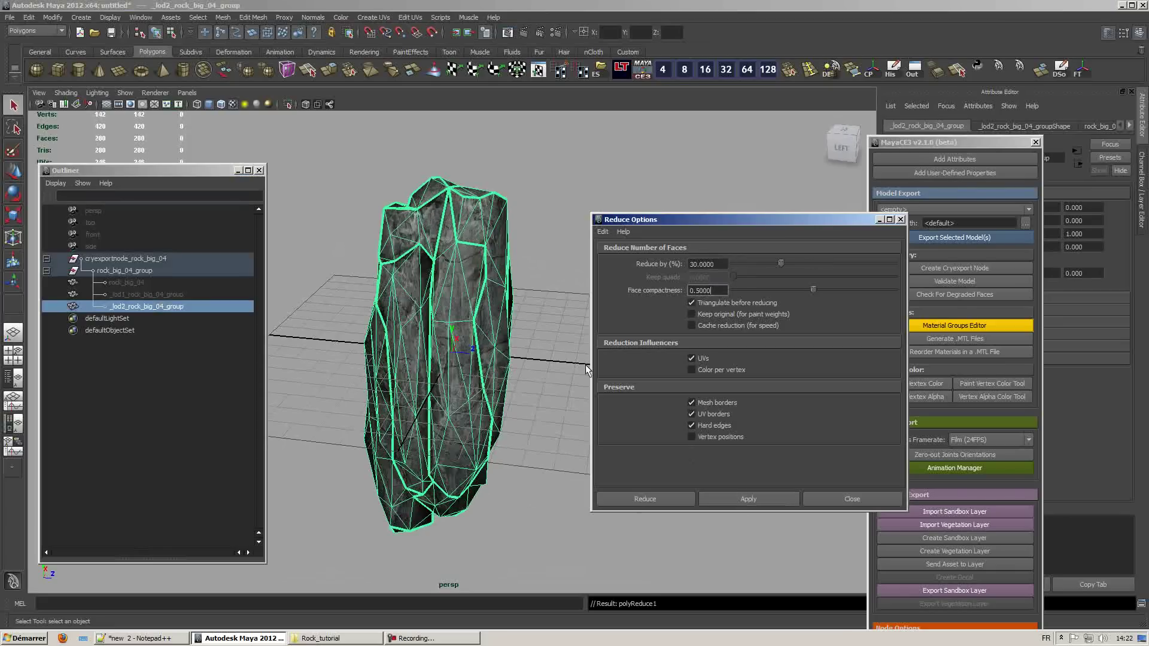
left_click(536, 333)
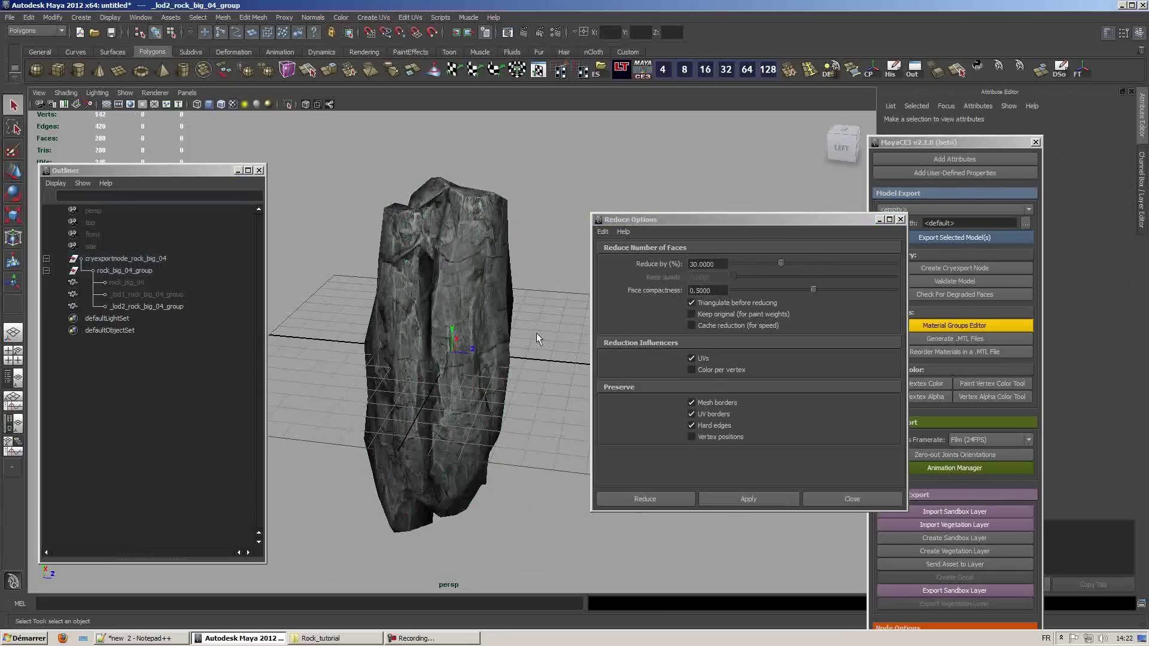
Step: Unlock the normals of the reduced LOD2 mesh and soften its edges
left_click(483, 306)
left_click(326, 21)
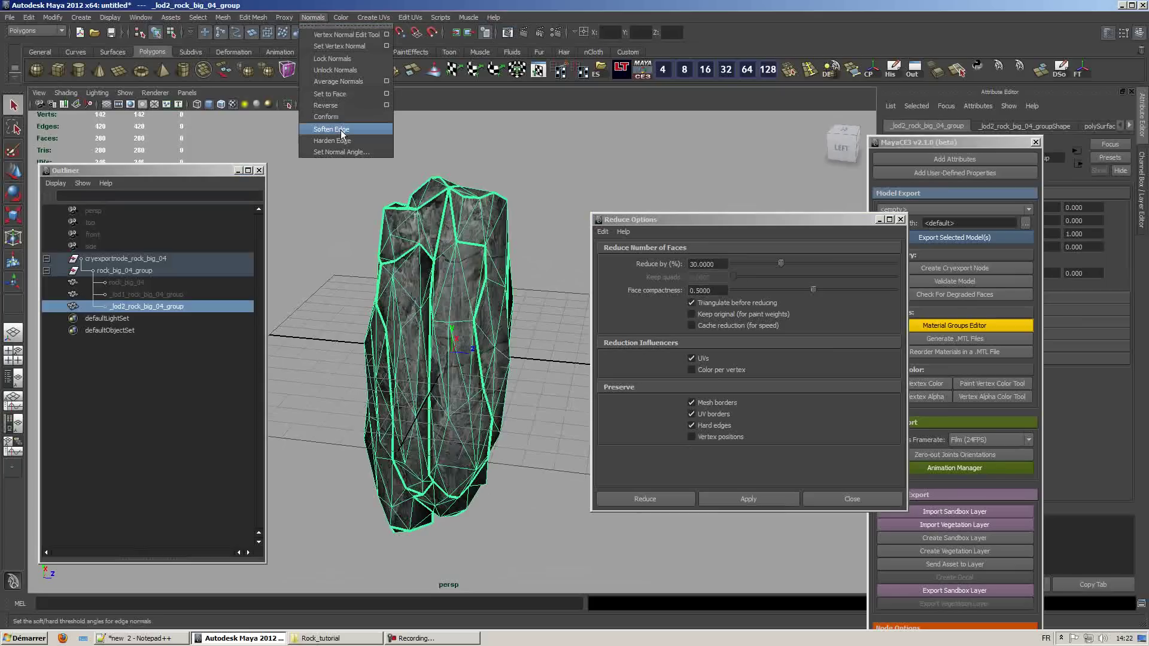
left_click(335, 69)
left_click(313, 17)
left_click(330, 130)
left_click(451, 127)
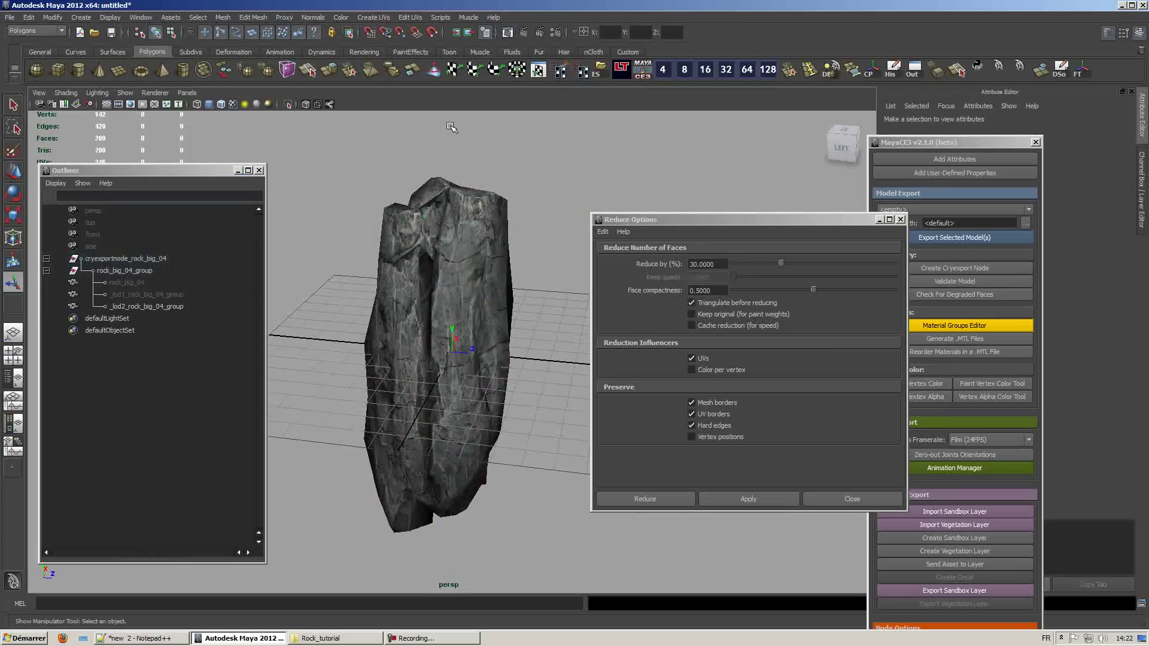
Step: Delete the LOD2 mesh's construction history and close the Reduce Options dialog
left_click(159, 307)
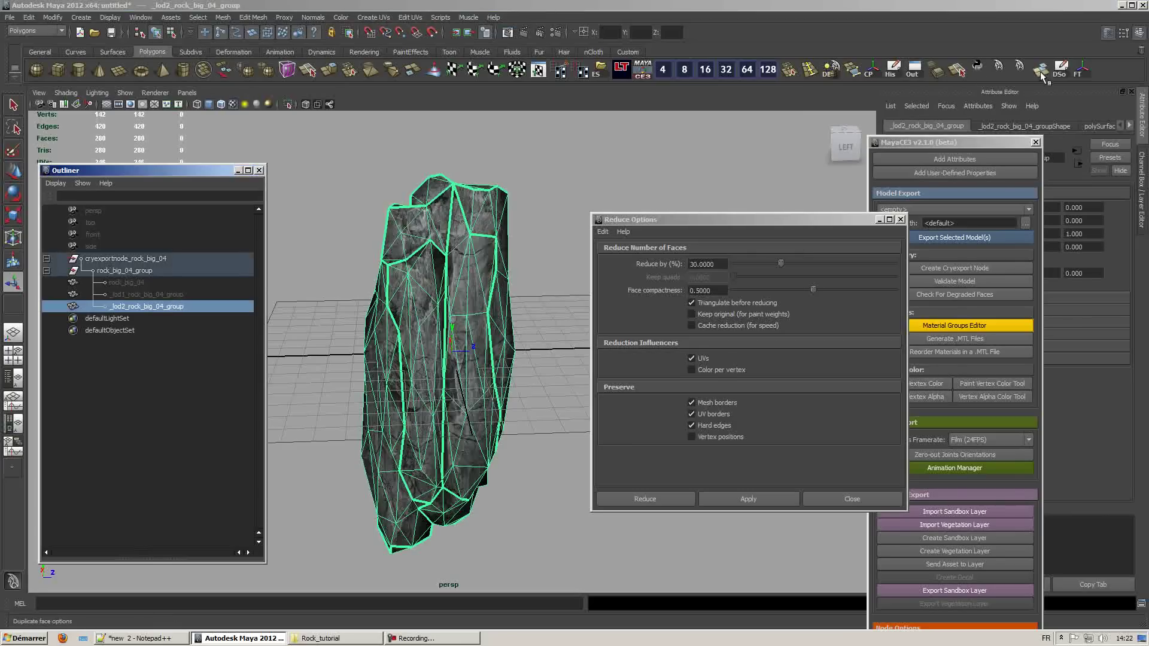
left_click(892, 73)
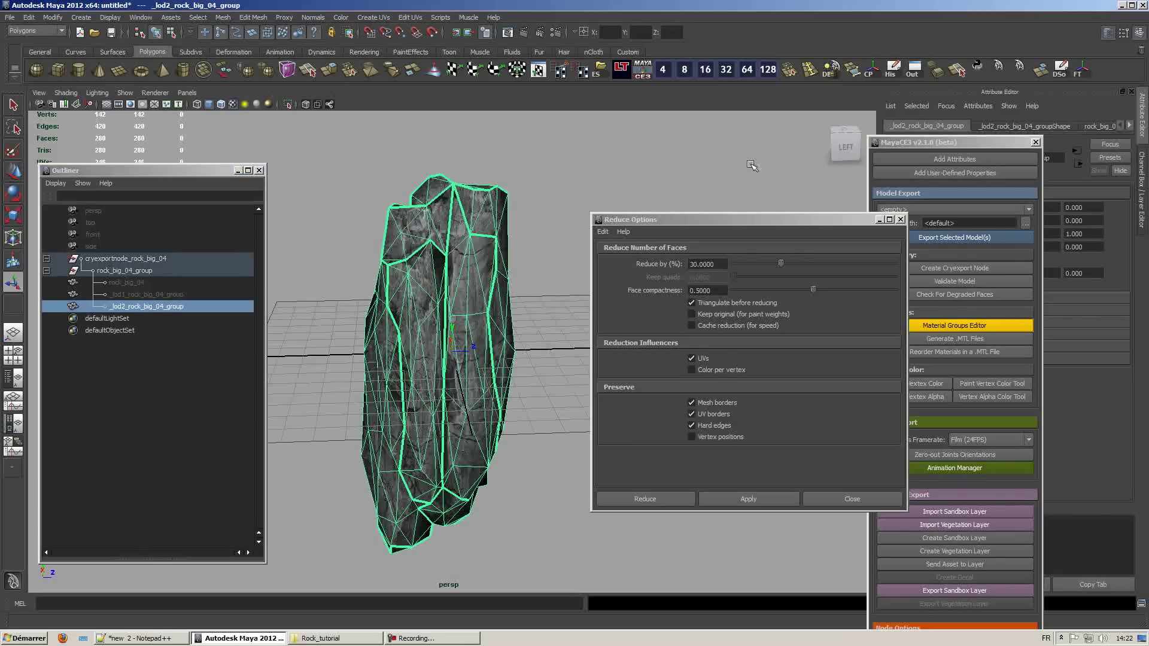
left_click_drag(516, 134, 503, 130, "alt")
left_click(851, 499)
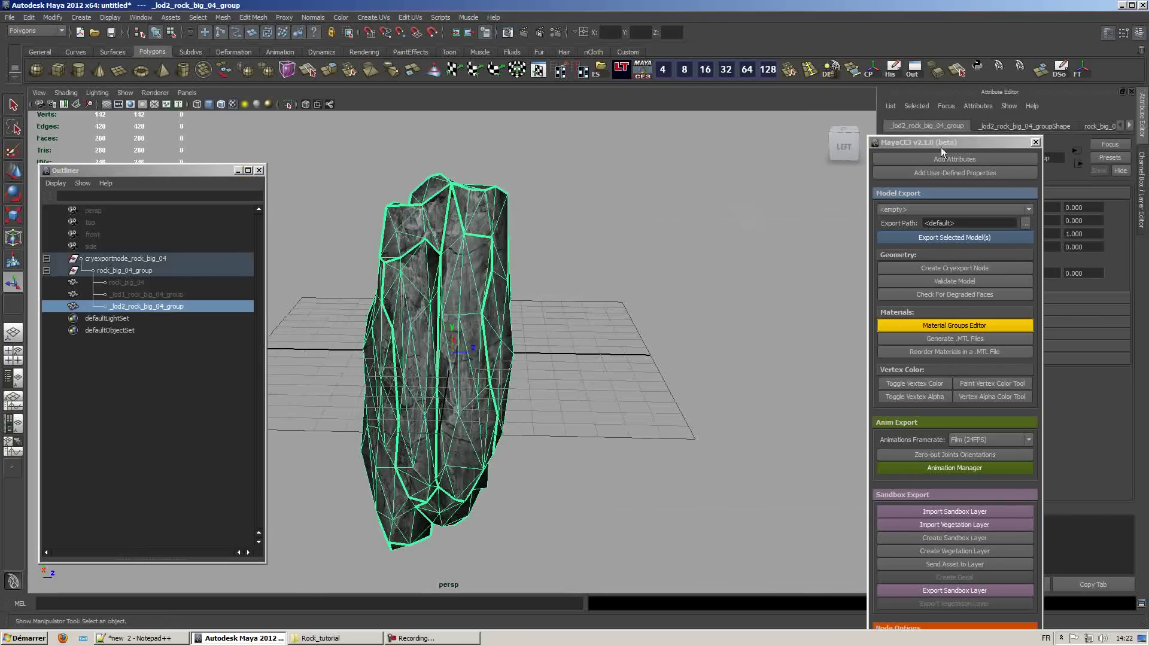
left_click_drag(942, 145, 776, 102)
left_click(565, 357)
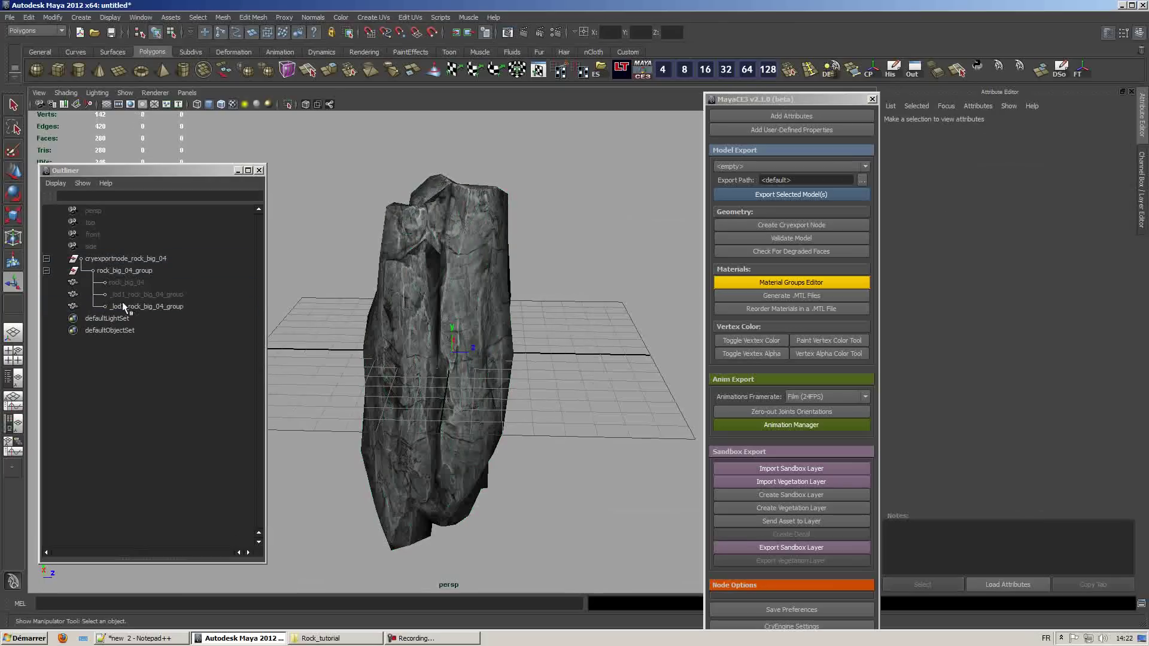
Step: Hide the LOD2 mesh and show the original rock_big_04 mesh
left_click(149, 305)
key("ctrl+h")
left_click(141, 282)
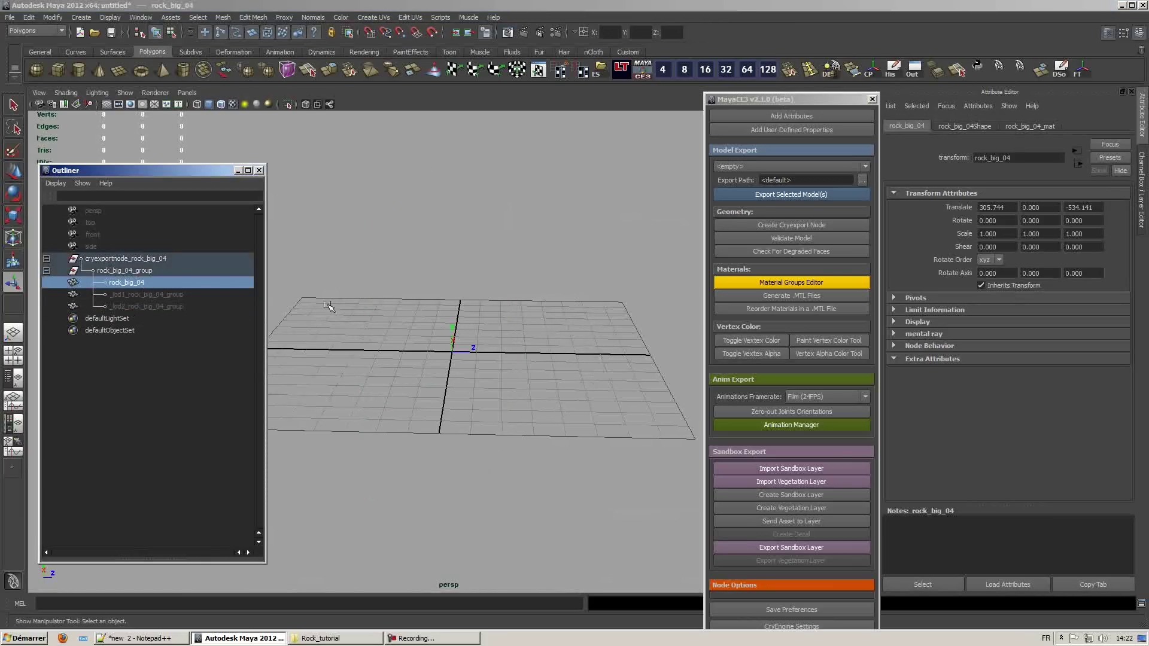
left_click_drag(472, 323, 541, 335, "alt")
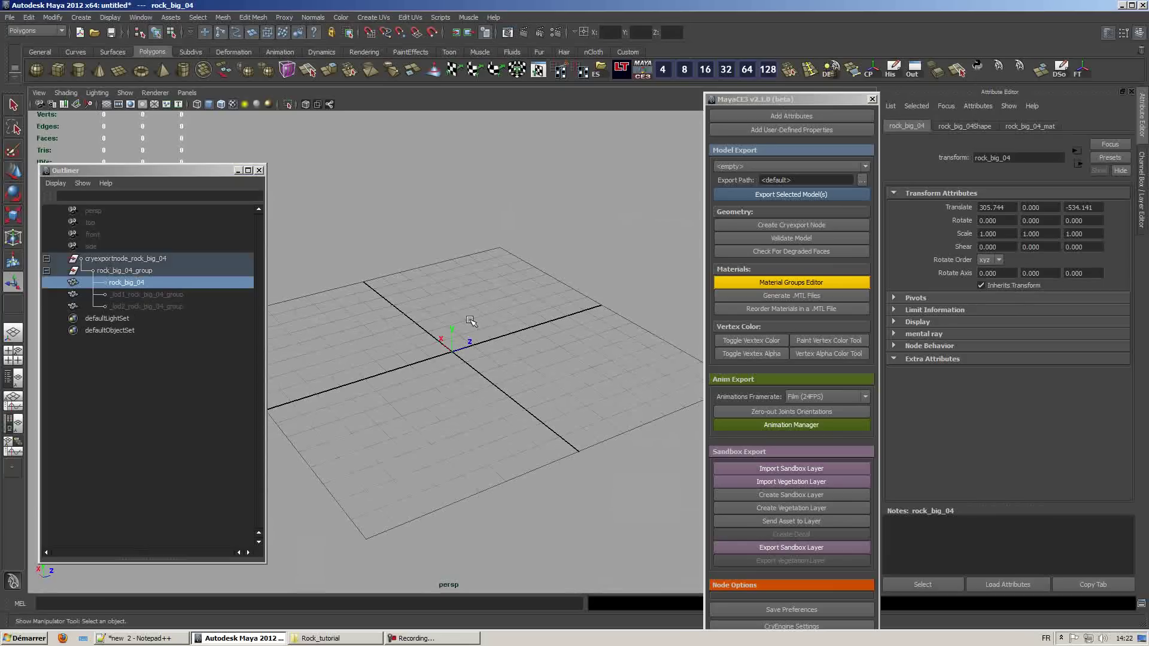
key("shift+h")
key("f")
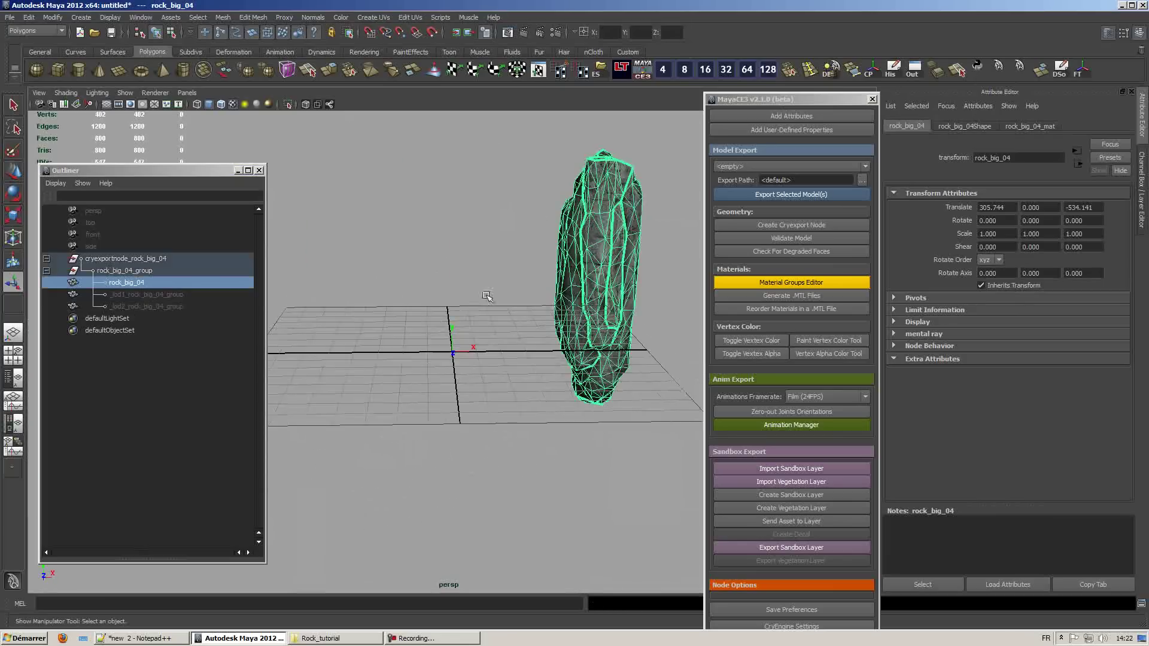
Step: Undo the unhiding and the preceding move of rock_big_04, and show the mesh again
key("ctrl+z")
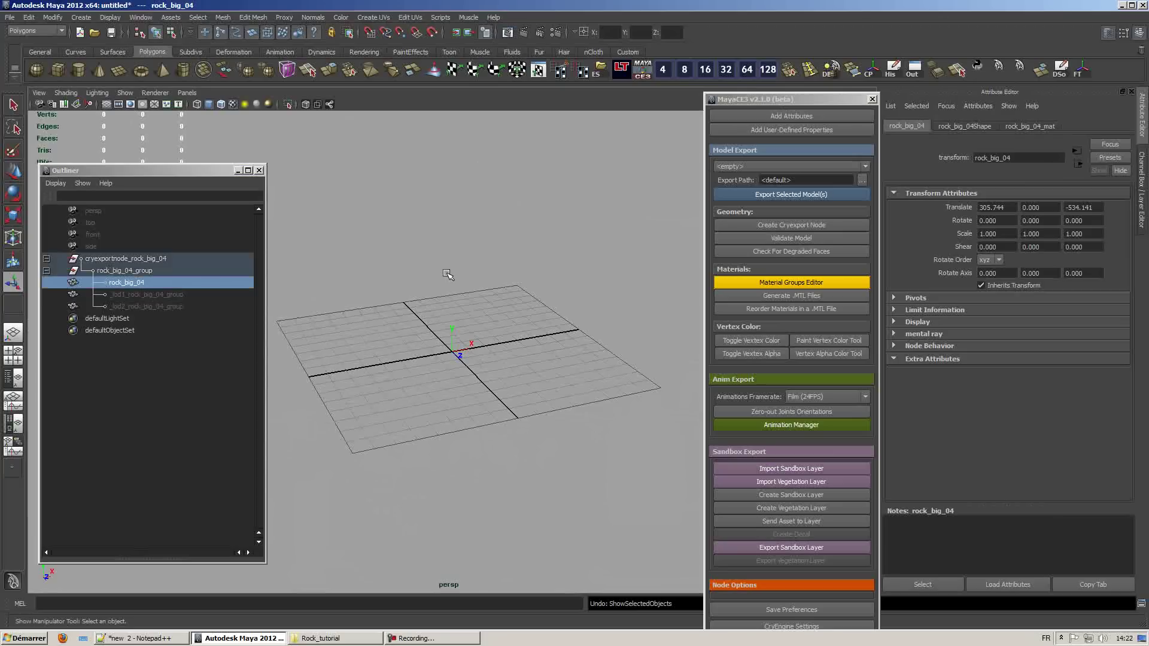
key("ctrl+z")
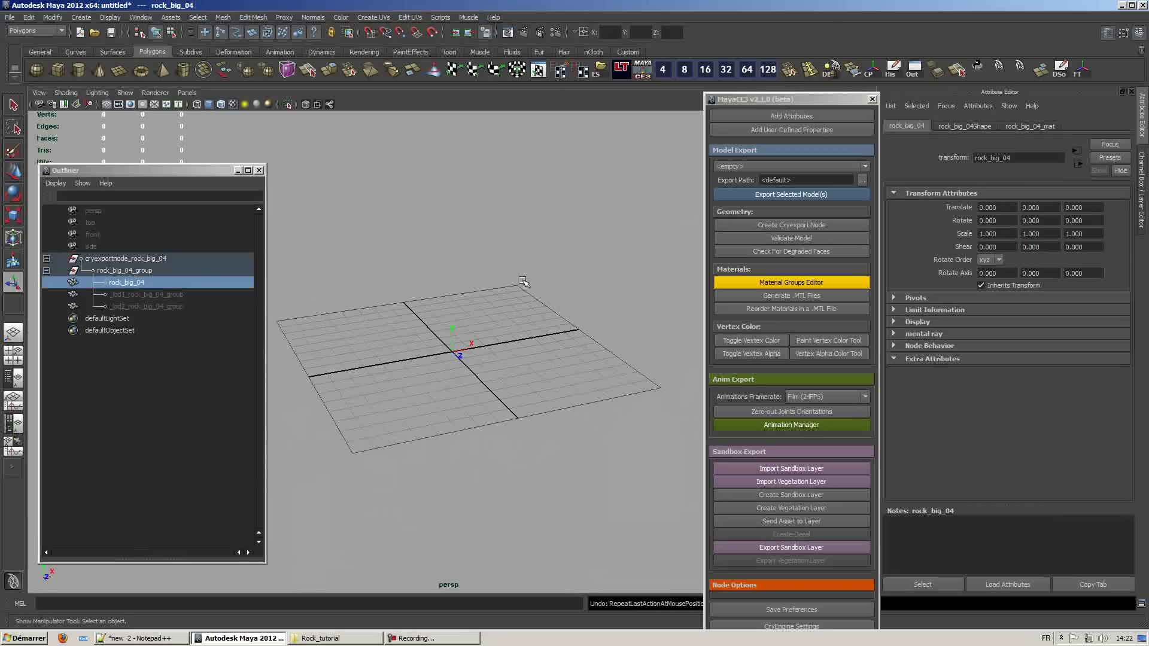
key("shift+h")
key("f")
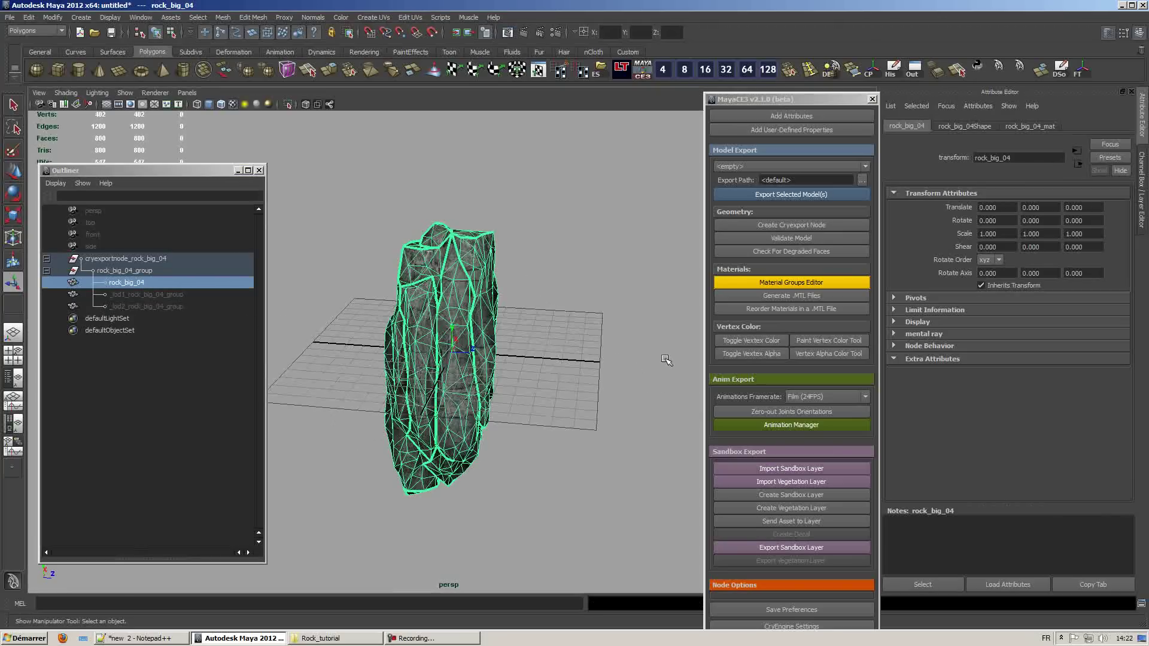
Step: Duplicate the rock_big_04 mesh inside its group and rename the copy rock_big_04_phys
left_click(12, 106)
right_click_drag(385, 217, 652, 337, "alt")
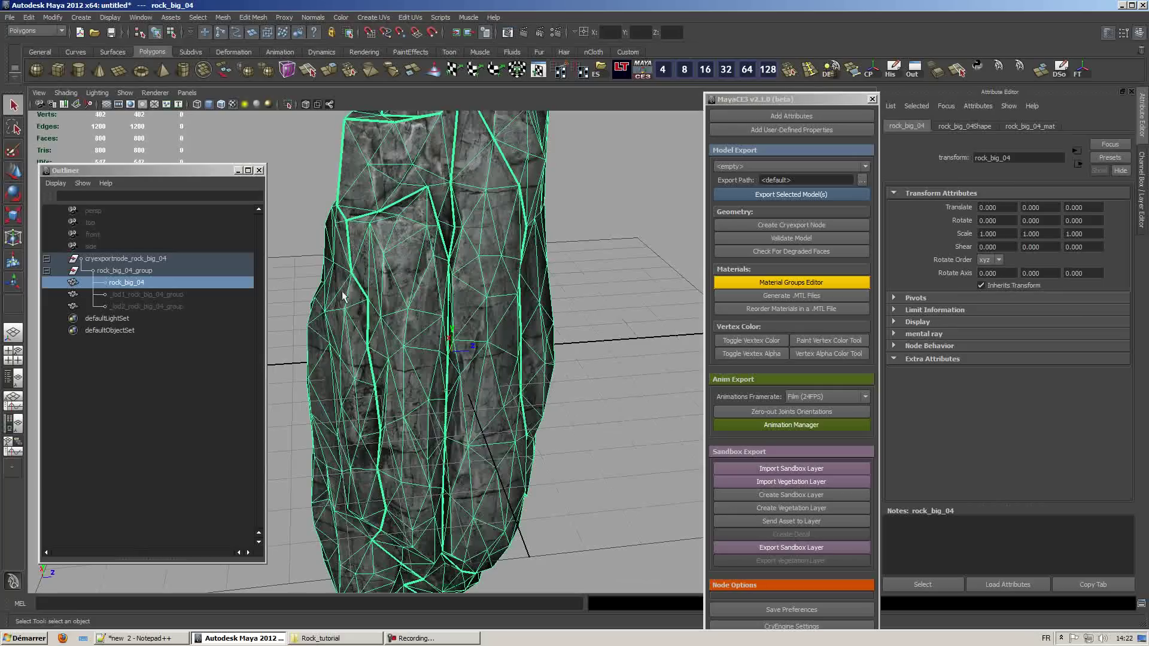
left_click_drag(376, 310, 489, 336, "alt")
right_click_drag(489, 336, 432, 295, "alt")
left_click_drag(431, 295, 456, 288, "alt")
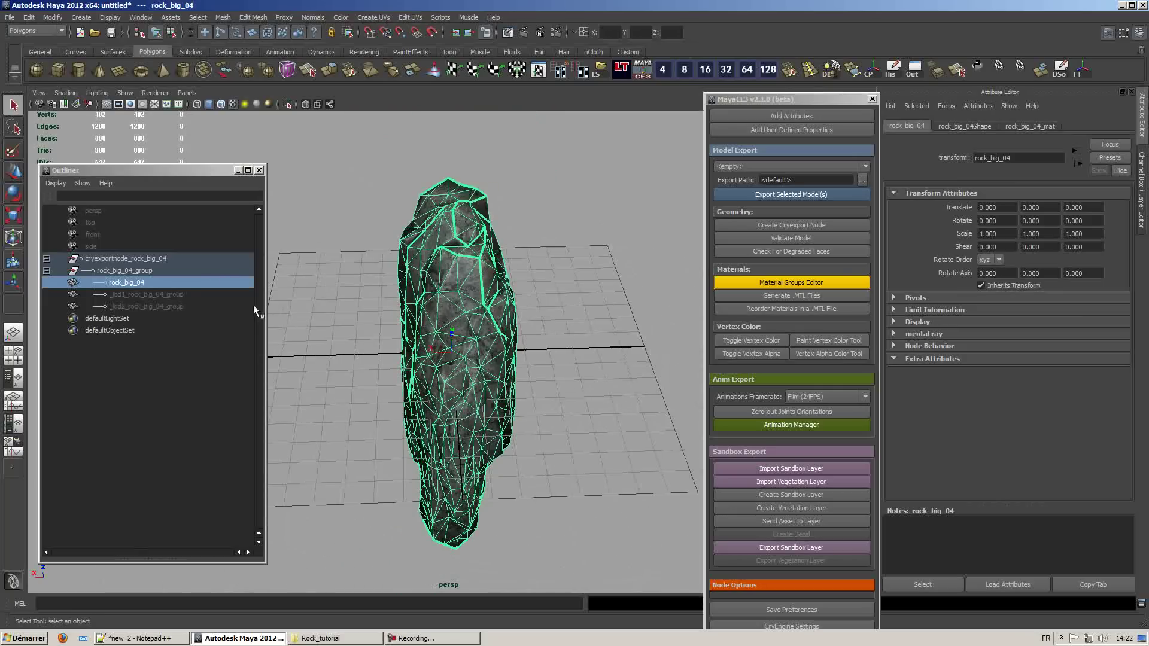
key("ctrl+d")
double_click(148, 318)
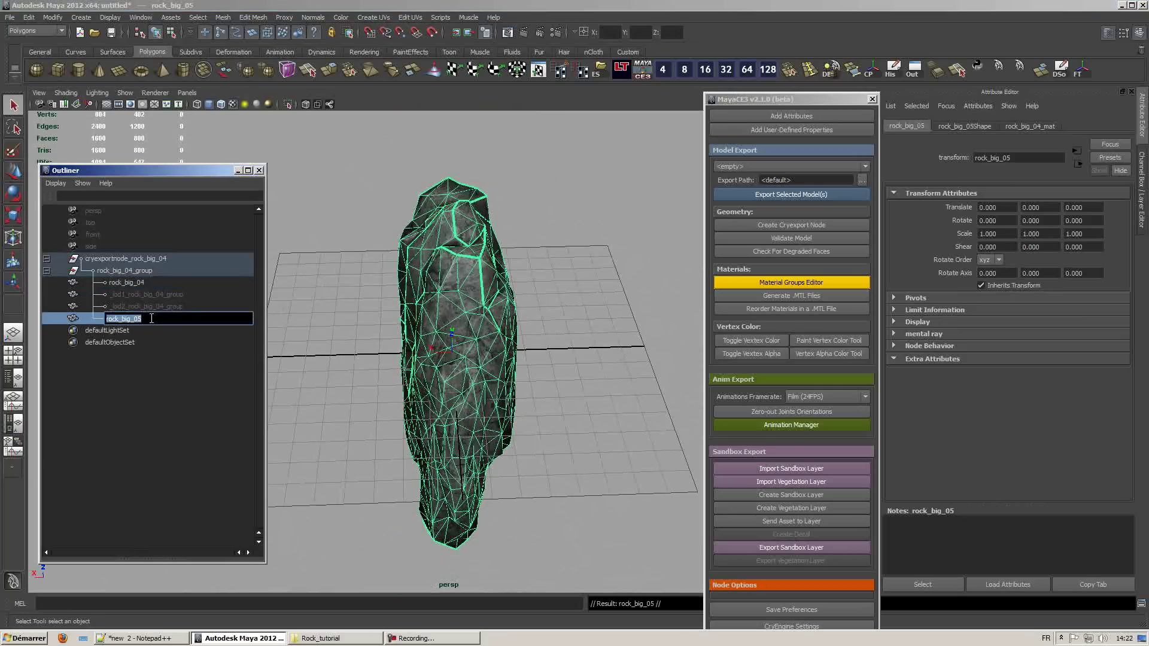
left_click(151, 318)
key("Return")
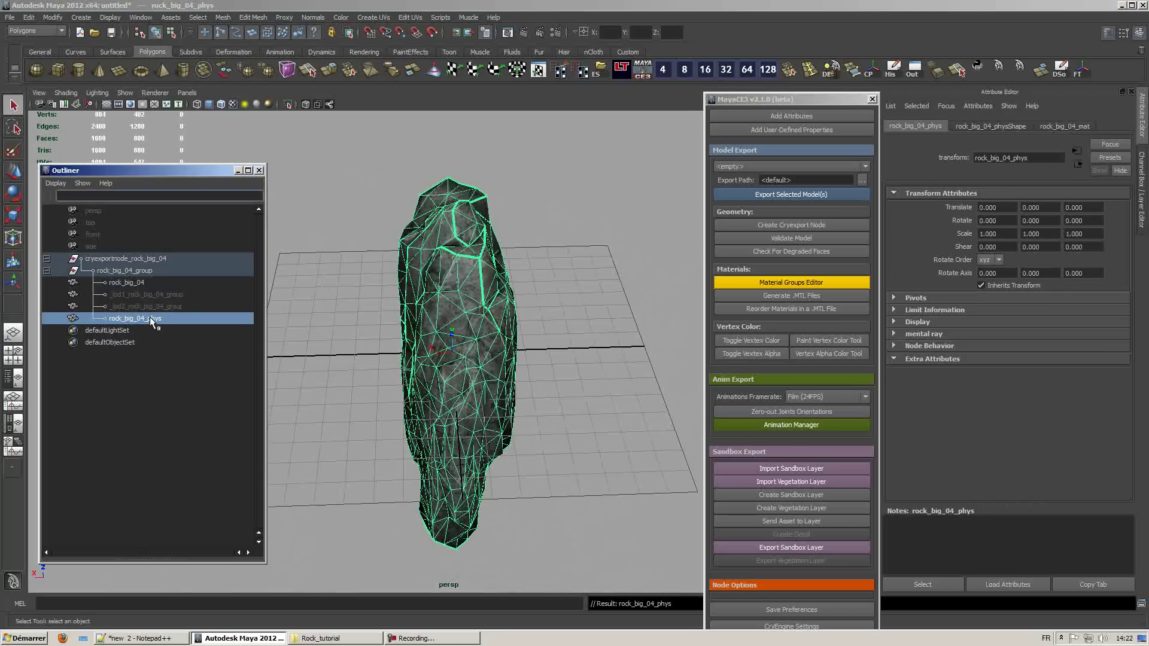
Step: Hide the original rock_big_04 mesh and select the rock_big_04_phys copy
left_click(134, 281)
left_click(146, 317)
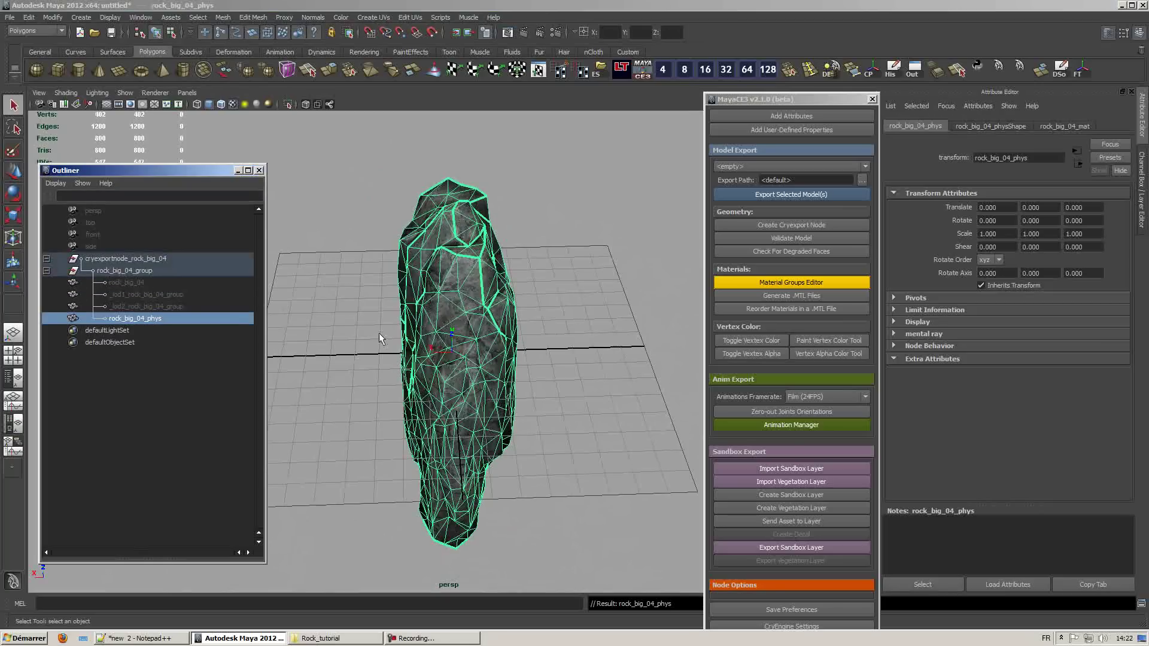
left_click_drag(527, 257, 582, 259, "alt")
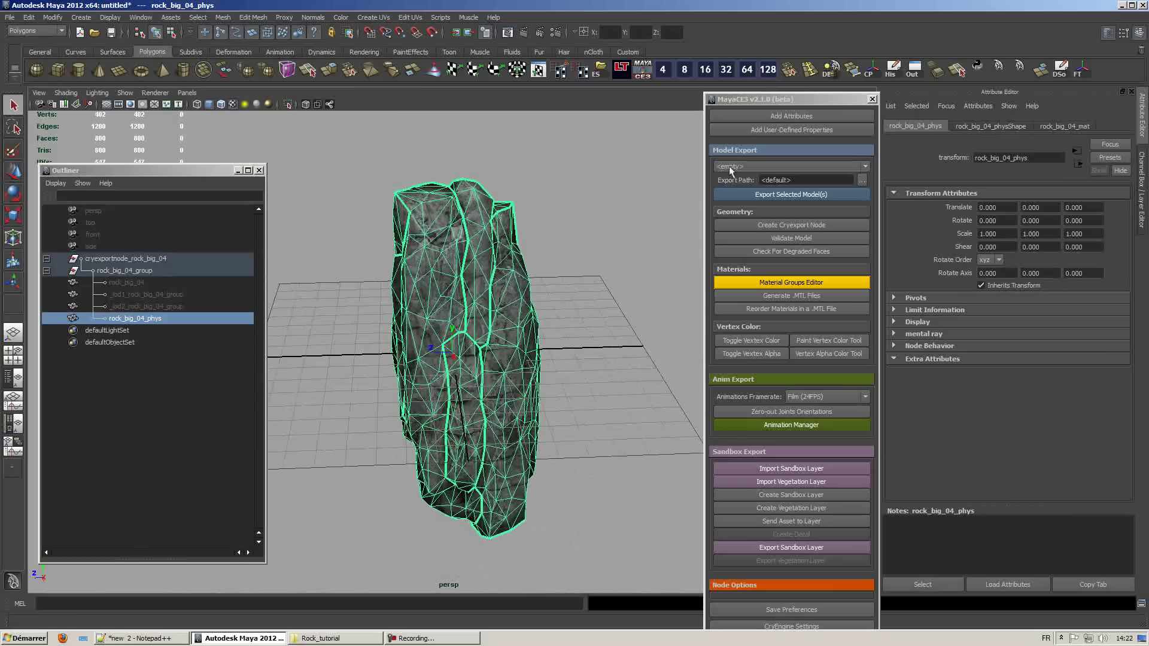
Step: Assign a new Lambert material to the rock_big_04_phys mesh and name it proxy
right_click(438, 269)
mouse_move(450, 456)
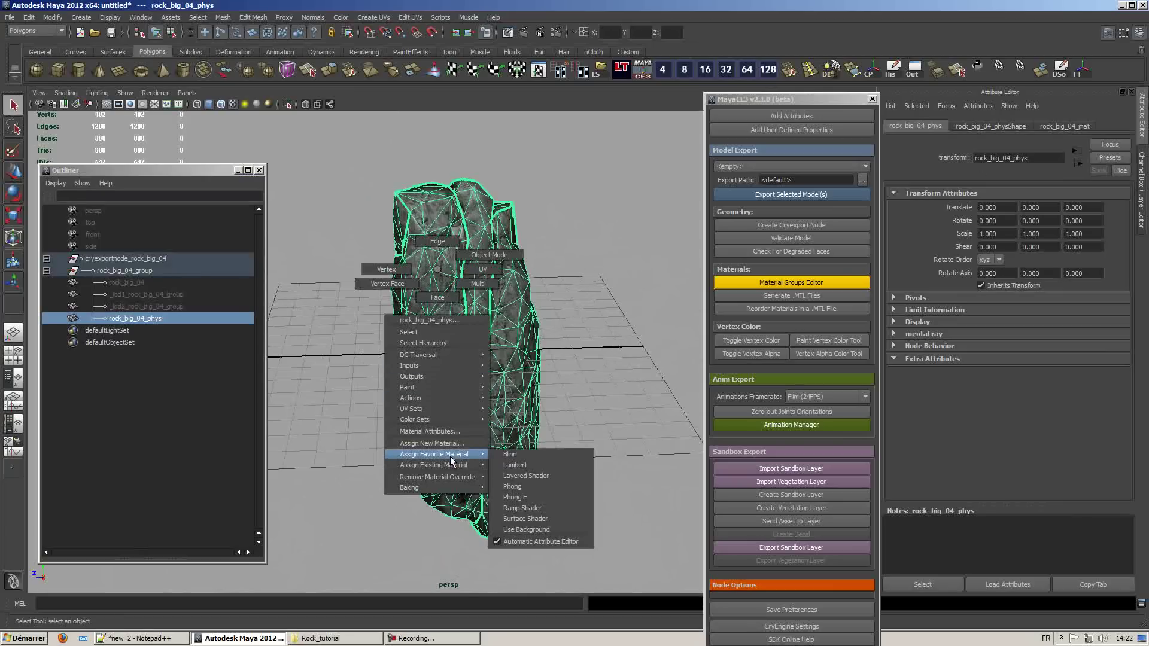
left_click(522, 471)
left_click(1013, 156)
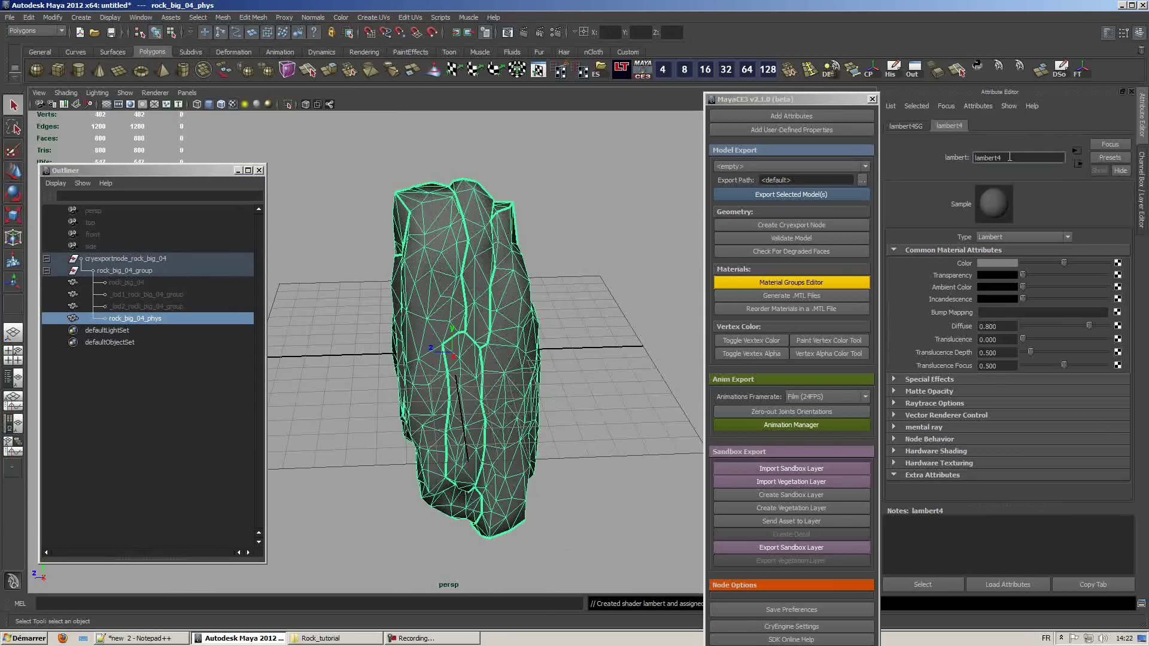
double_click(1009, 156)
type("proxy")
key("Return")
Step: Add the MayaCE3 export attributes to the cryexportnode_rock_big_04 node
left_click(126, 258)
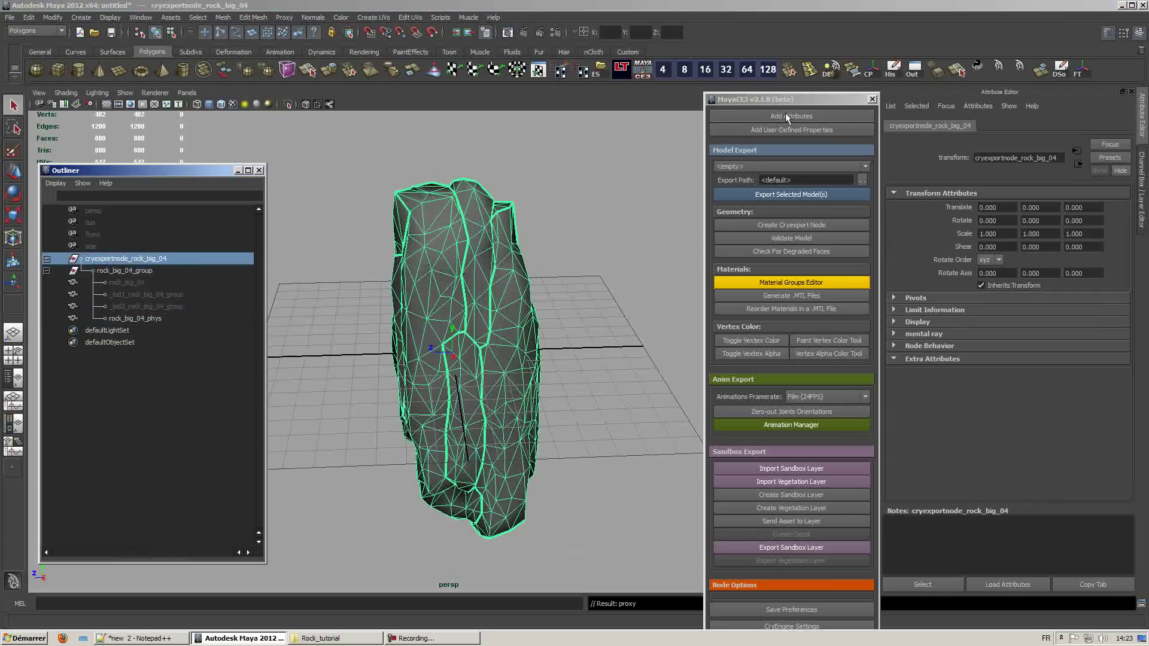
left_click(763, 117)
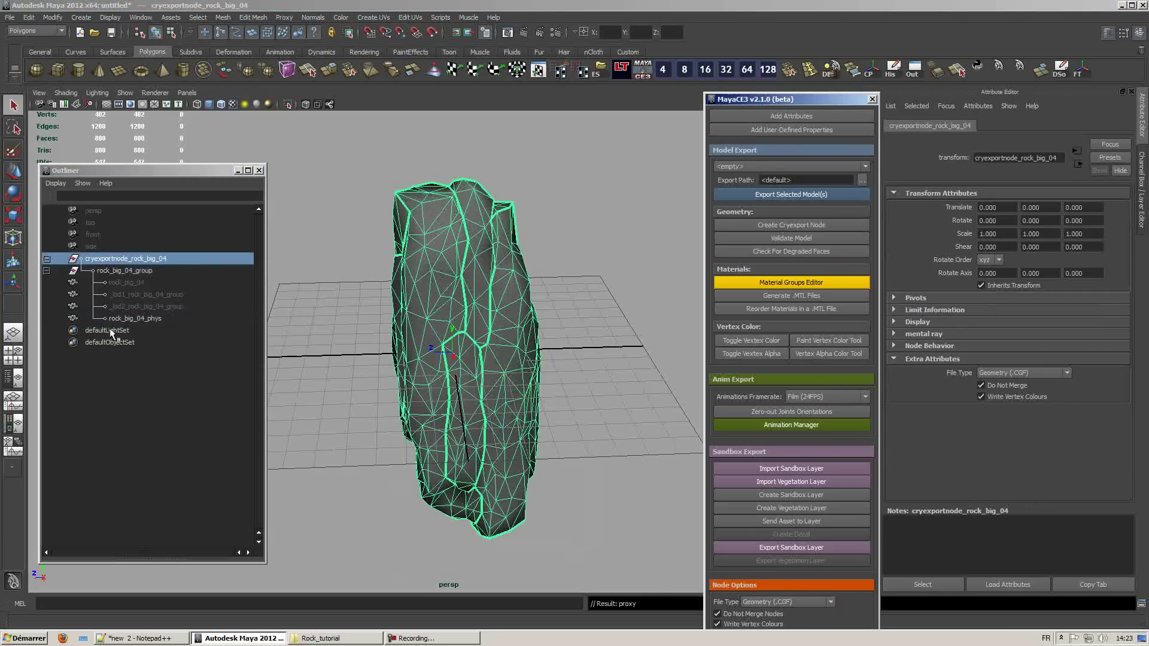
Step: Set Physicalise to ProxyNoDraw on the proxy material of rock_big_04_phys, and select the cryexportnode_rock_big_04 node
left_click(127, 319)
left_click(1047, 127)
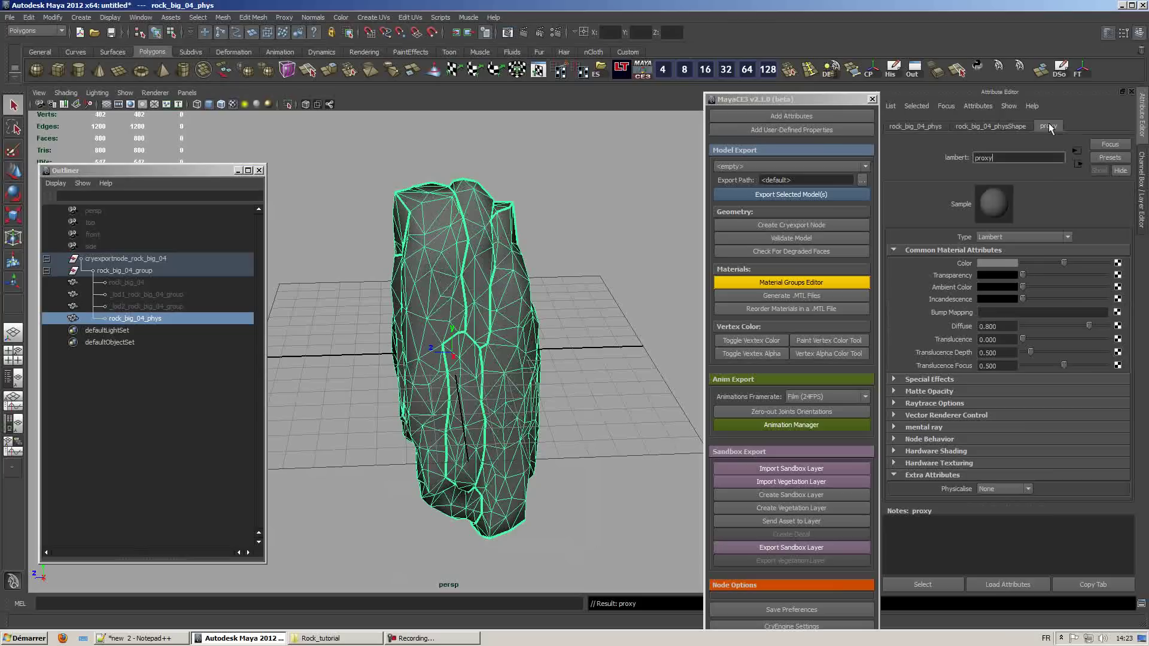
left_click(989, 492)
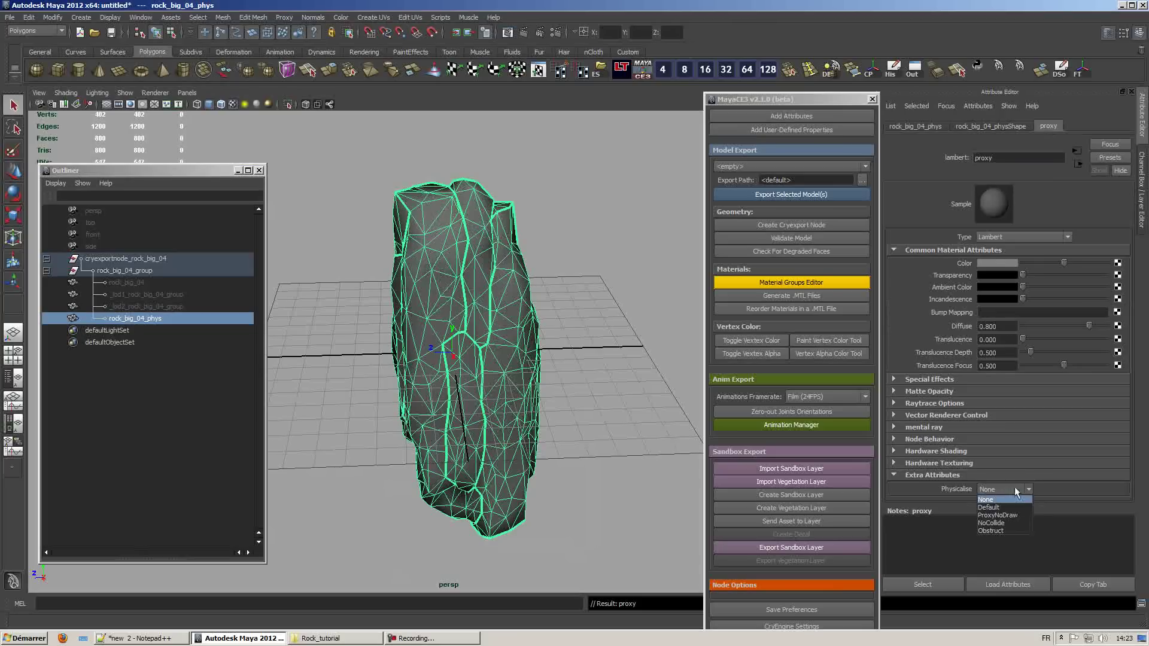
left_click(995, 520)
left_click(571, 257)
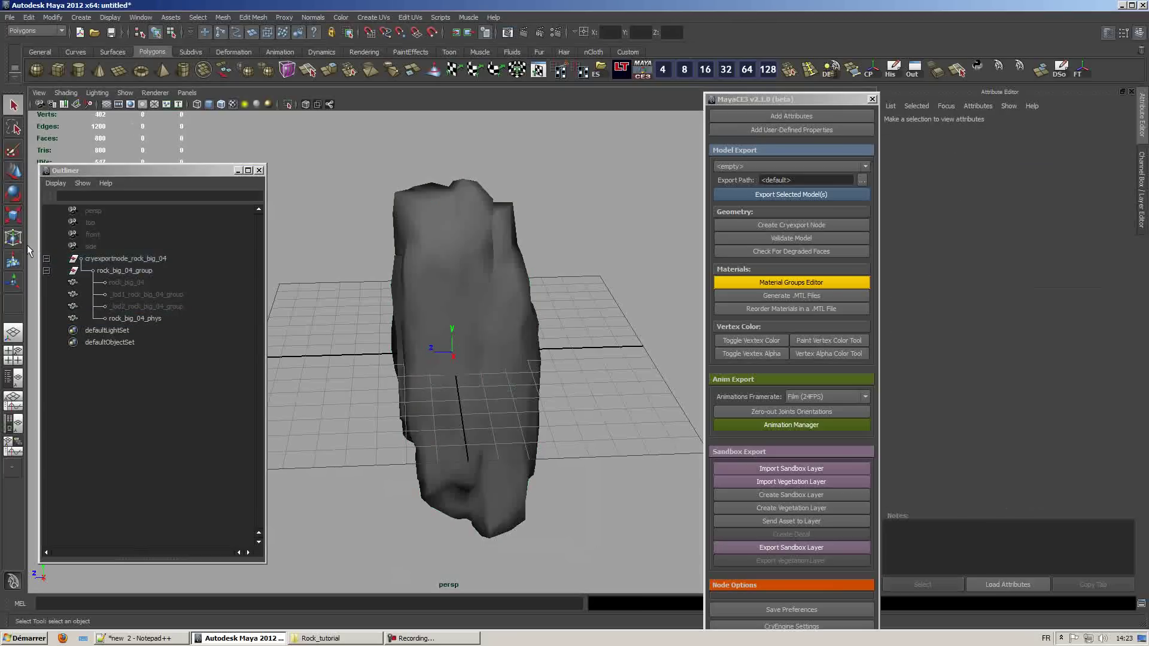
left_click(125, 260)
left_click_drag(487, 226, 477, 225, "alt")
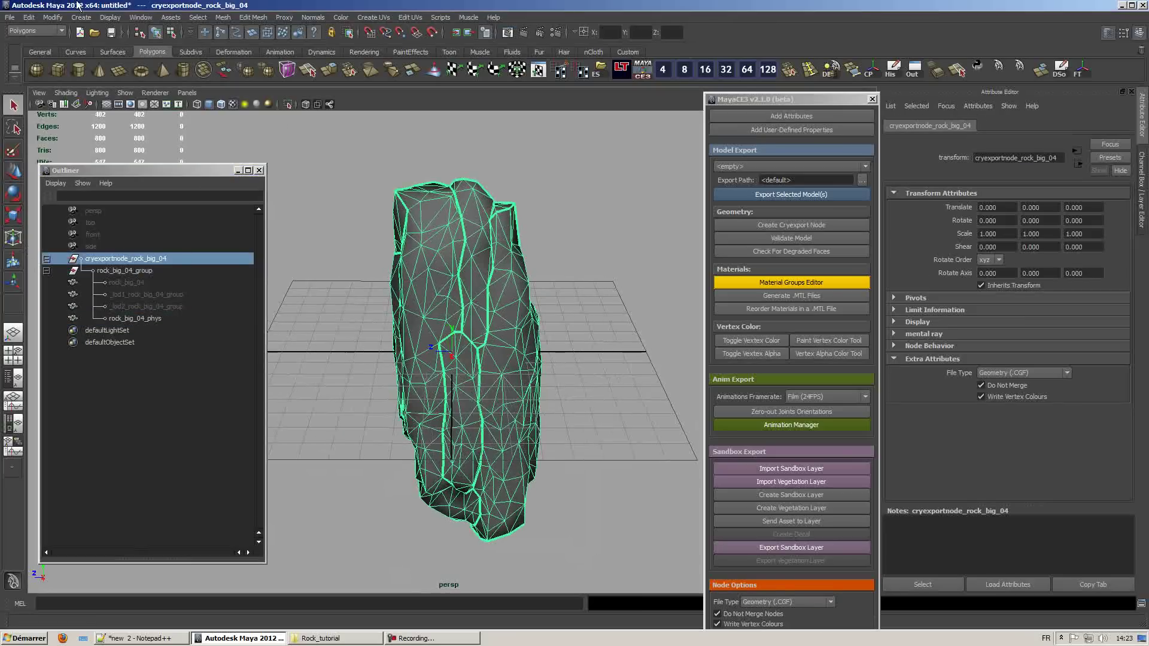
Step: Save the scene in the Rock_tutorial folder as rock_04_tutorial
left_click(111, 33)
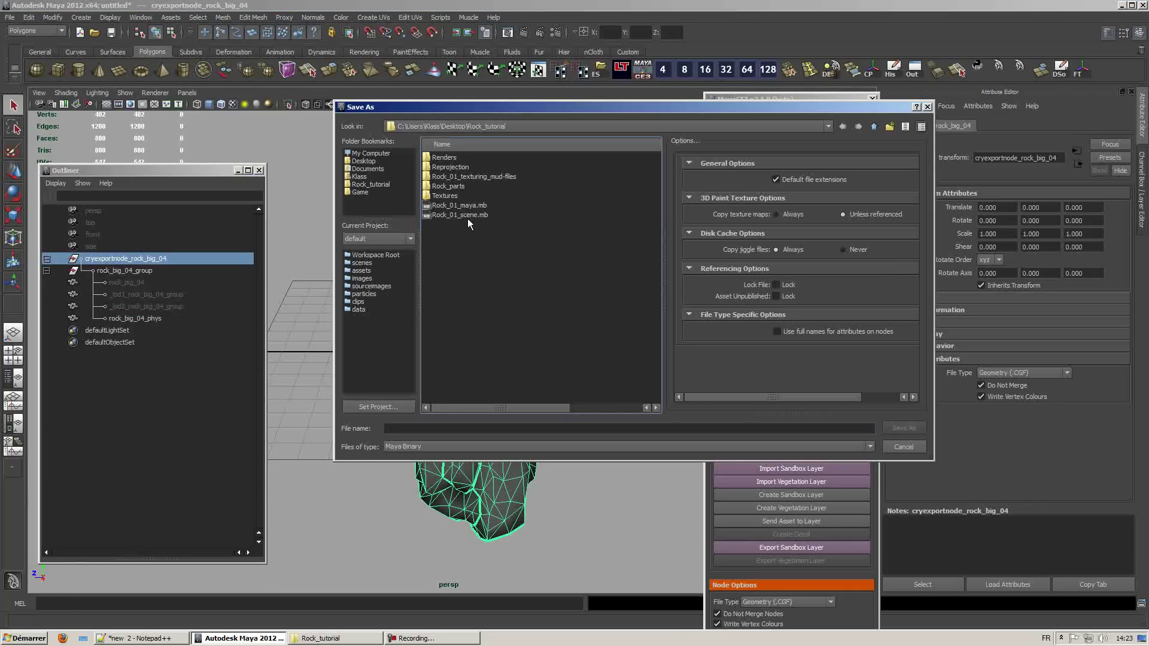
left_click(436, 425)
type("rock_0")
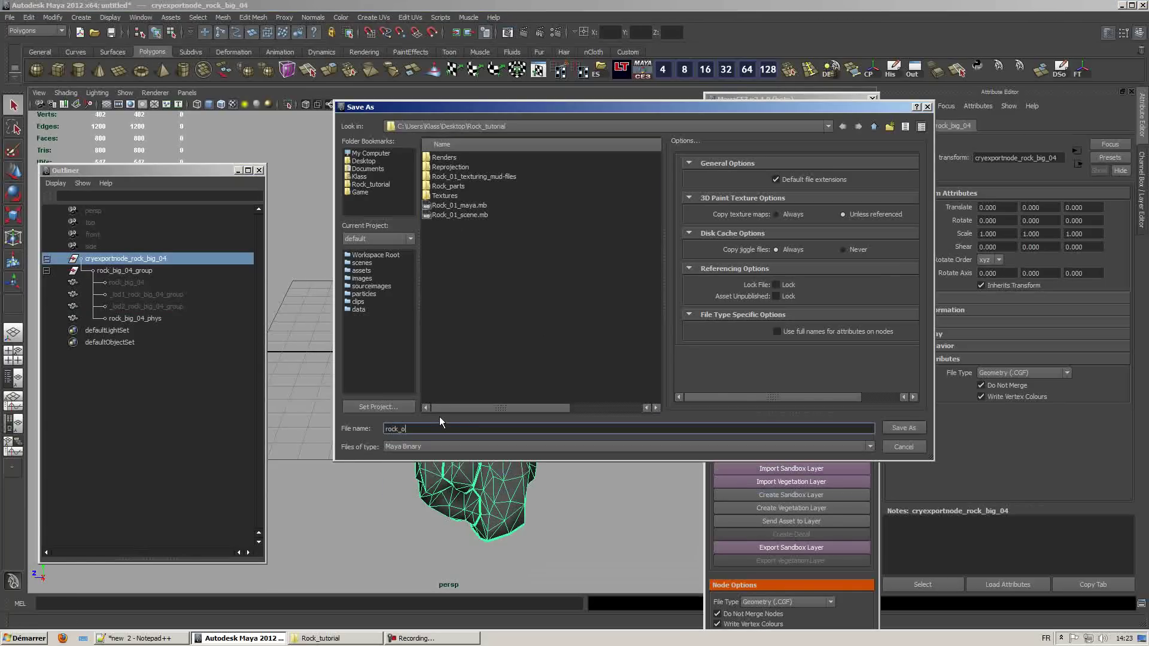
type("4_tutorial")
key("Return")
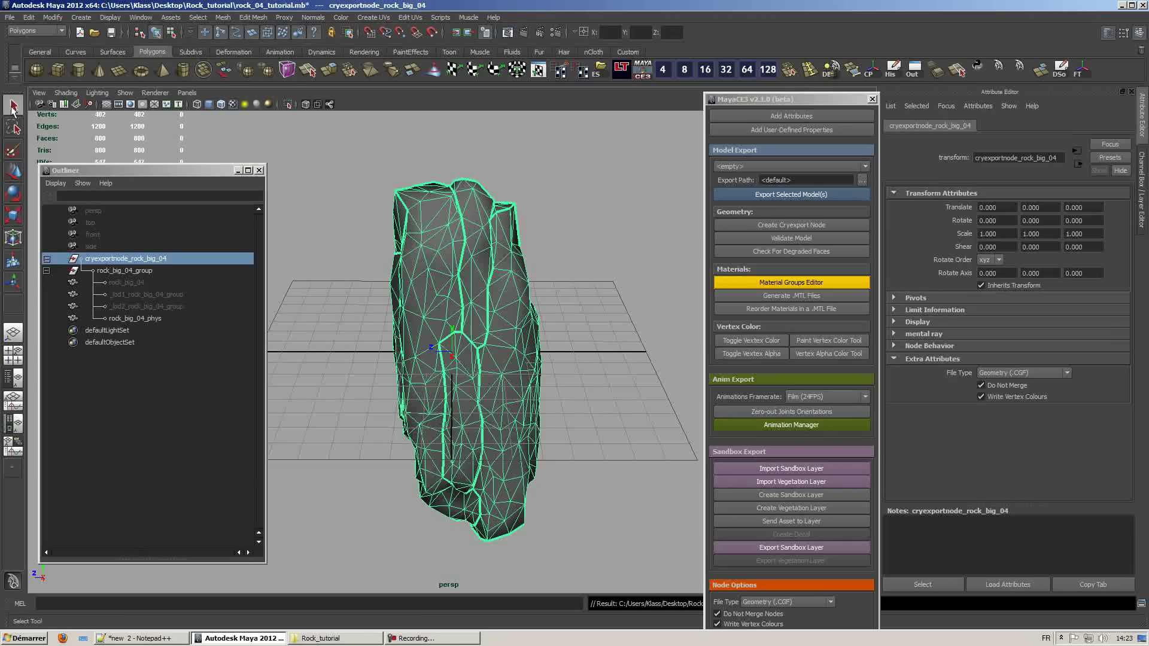
Step: Unhide the _lod2_rock_big_04_group, _lod1_rock_big_04_group and rock_big_04 meshes
left_click(131, 309)
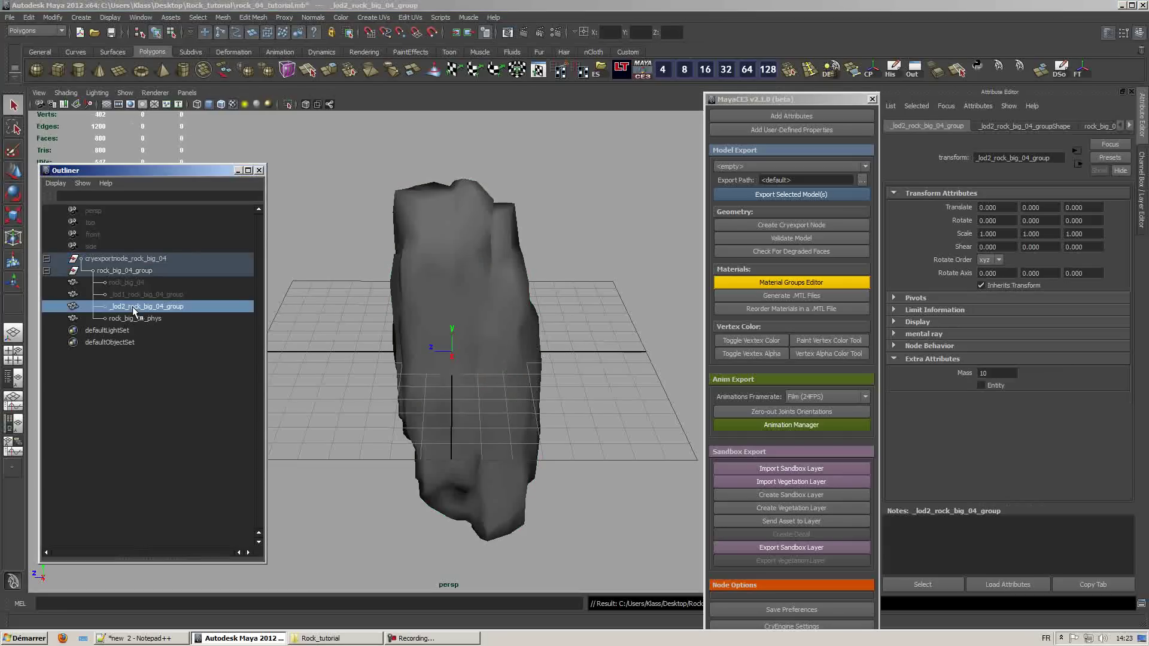
key("shift+h")
left_click(131, 296)
key("shift+h")
left_click(125, 281)
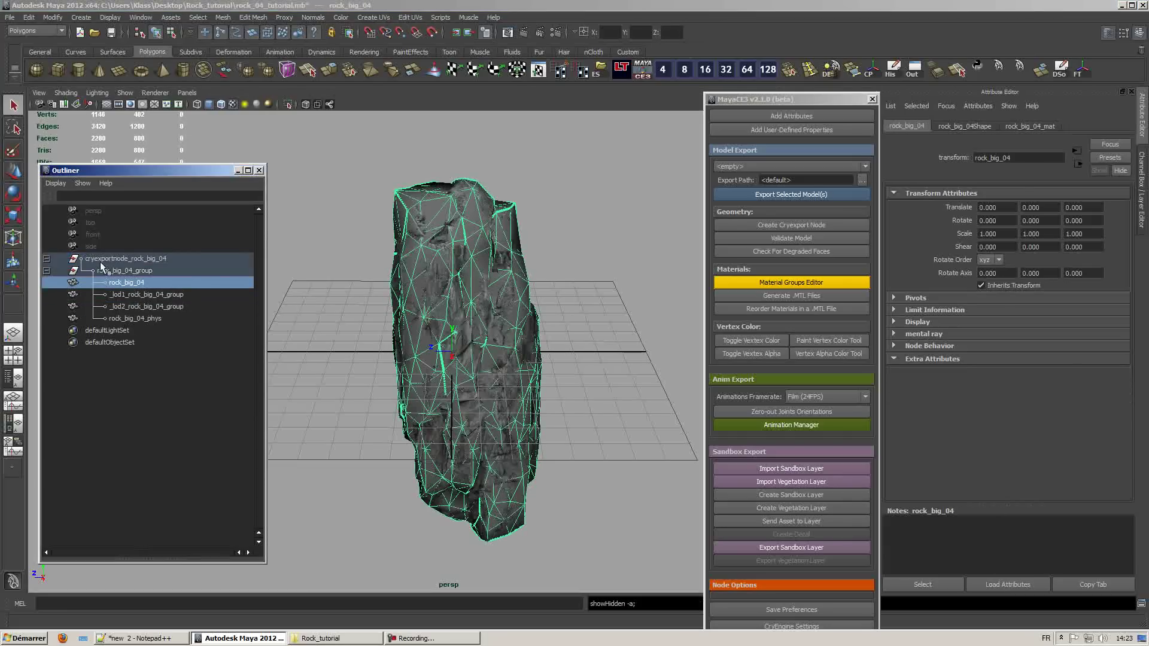
Step: Create a material group named rock_big_04_tutorial and add the shaders from the cryexportnode_rock_big_04 geometry to it
left_click(103, 259)
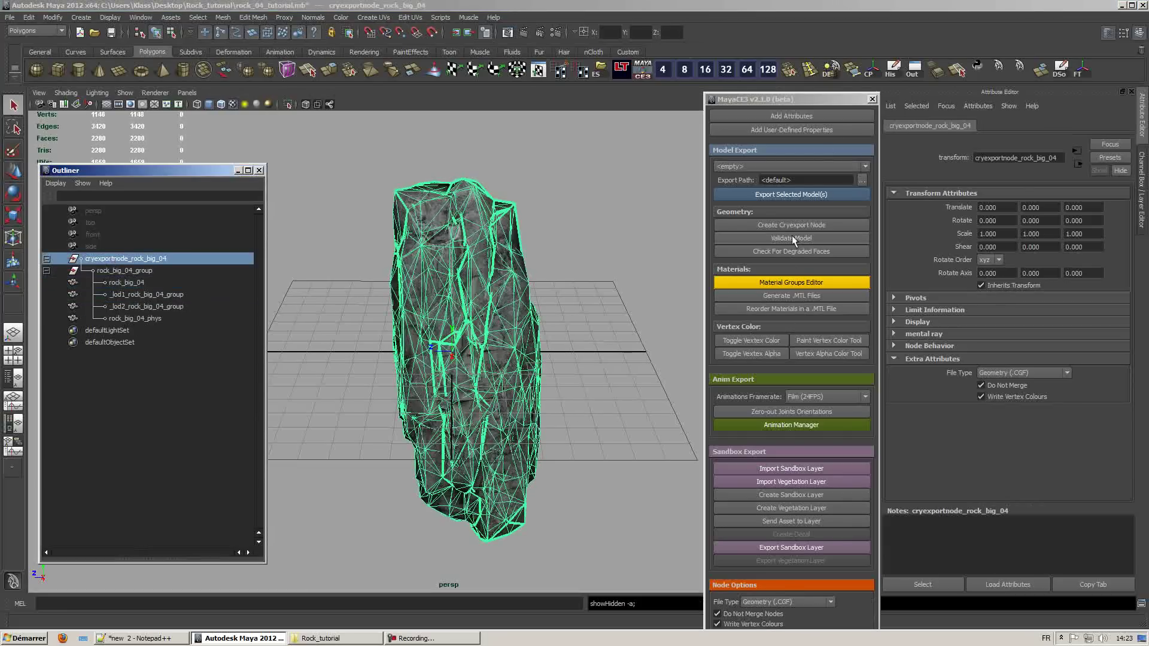
left_click(755, 283)
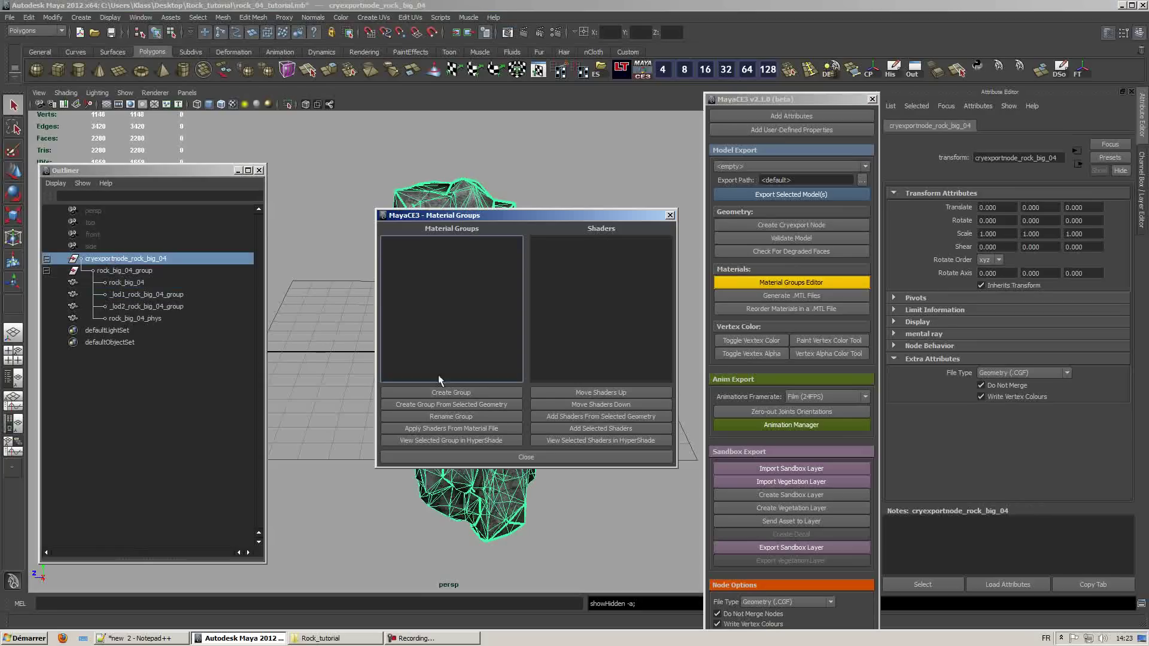
left_click(435, 393)
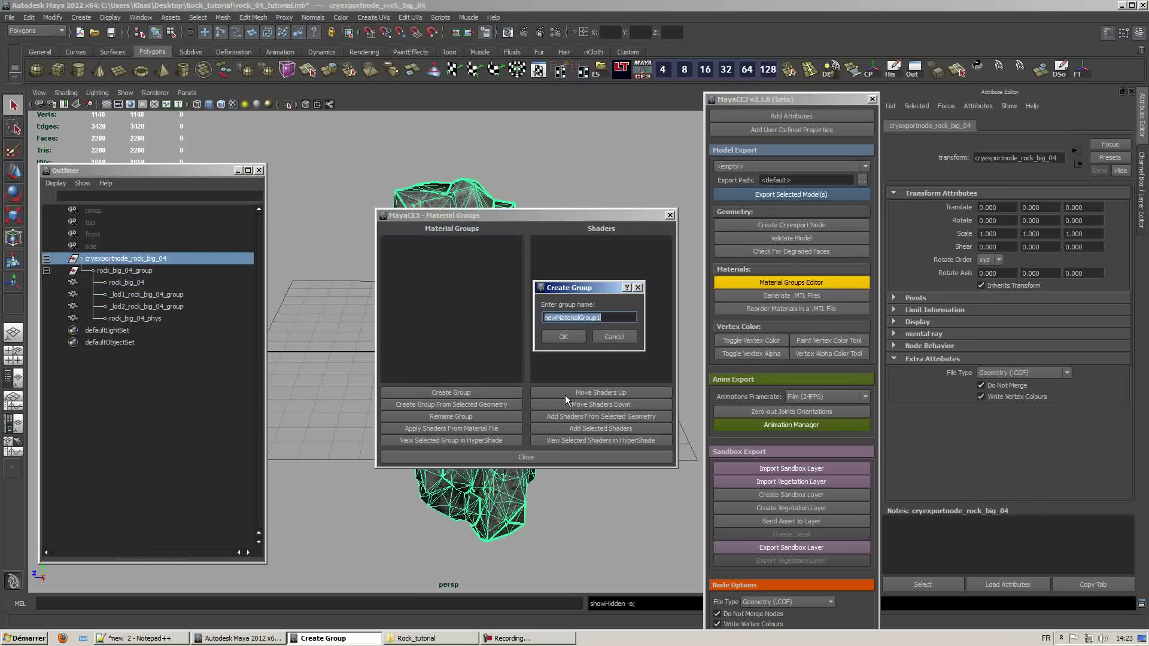
type("rock_big_04_tutorial")
left_click(559, 339)
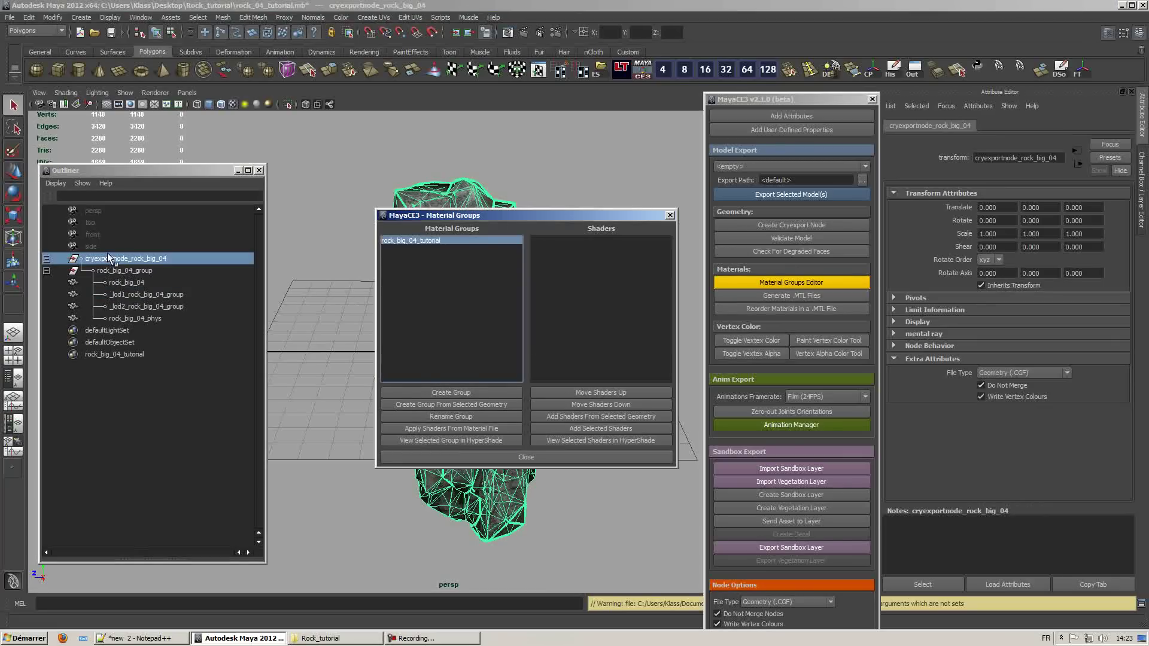
left_click(593, 417)
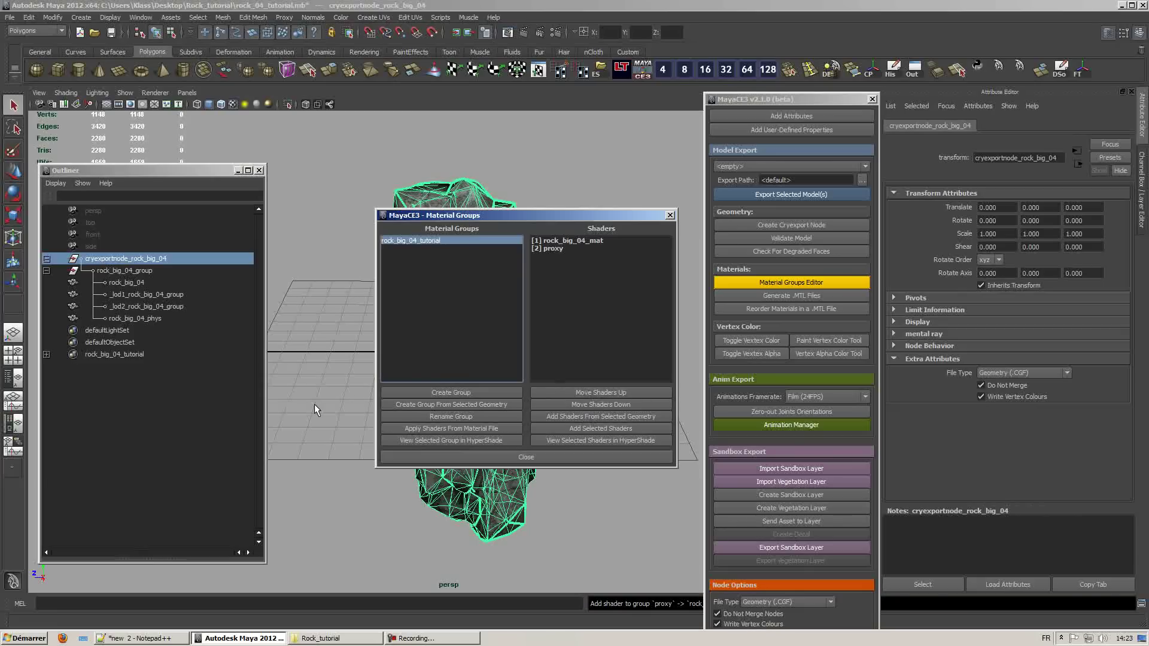
left_click(447, 456)
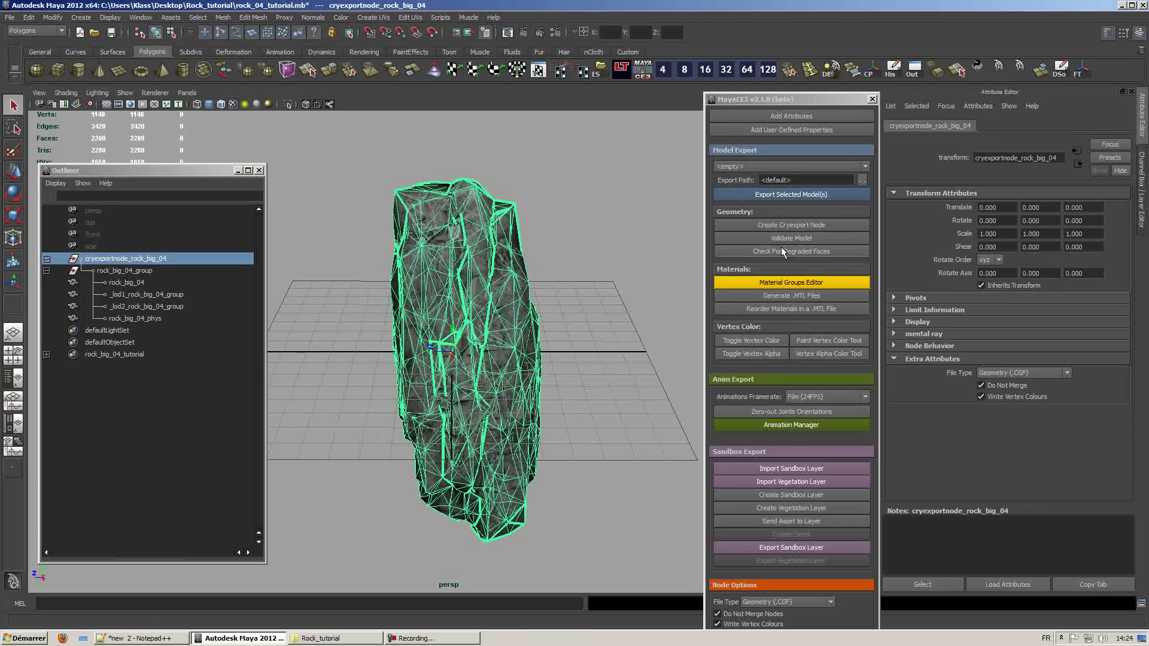
Step: Run the MayaCE3 model validation on cryexportnode_rock_big_04
left_click(765, 238)
left_click(712, 455)
left_click_drag(539, 299, 627, 399, "alt")
Step: Set the model export path to the Game/Objects/Custom/Rocks folder
left_click(861, 182)
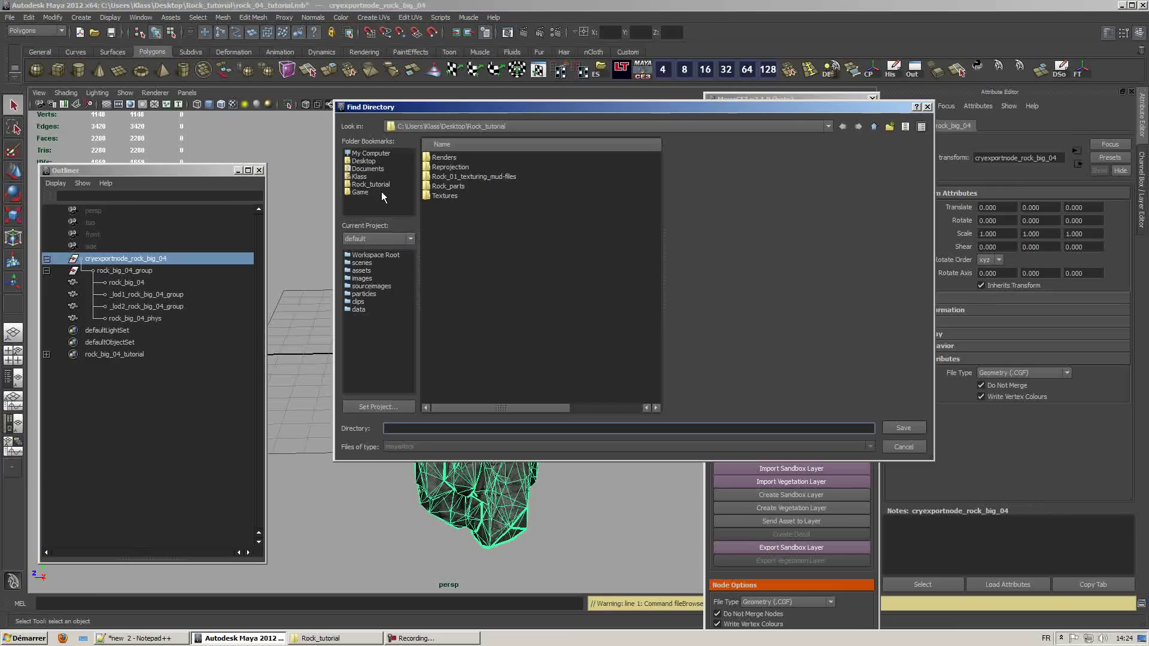
left_click(360, 193)
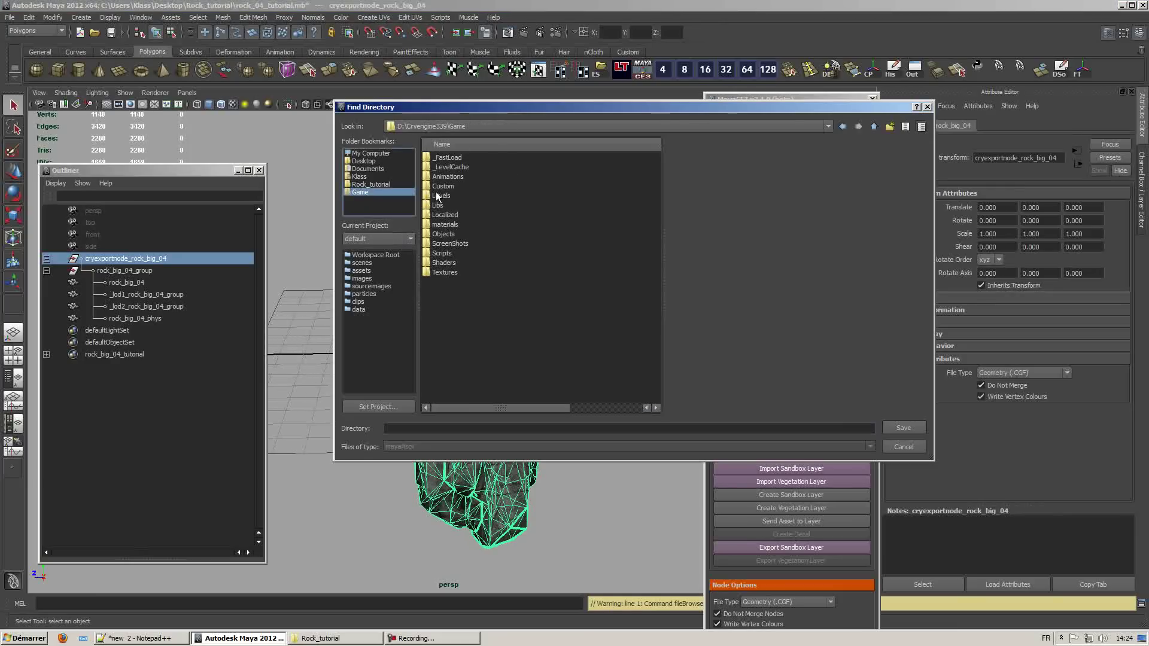
double_click(444, 233)
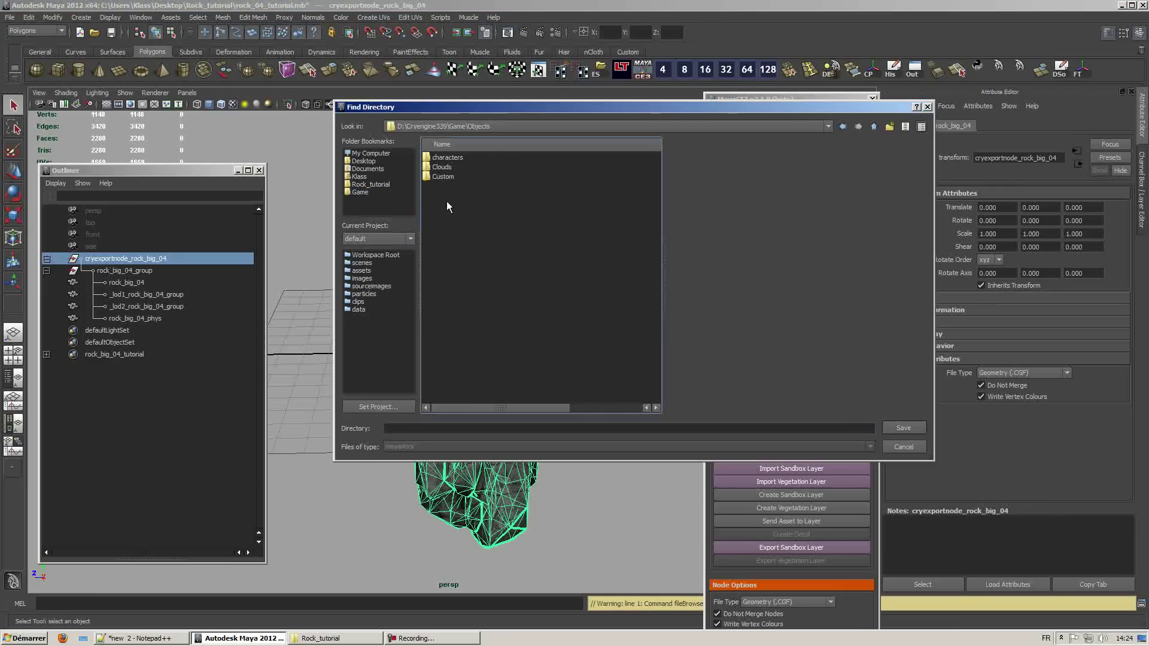
double_click(444, 186)
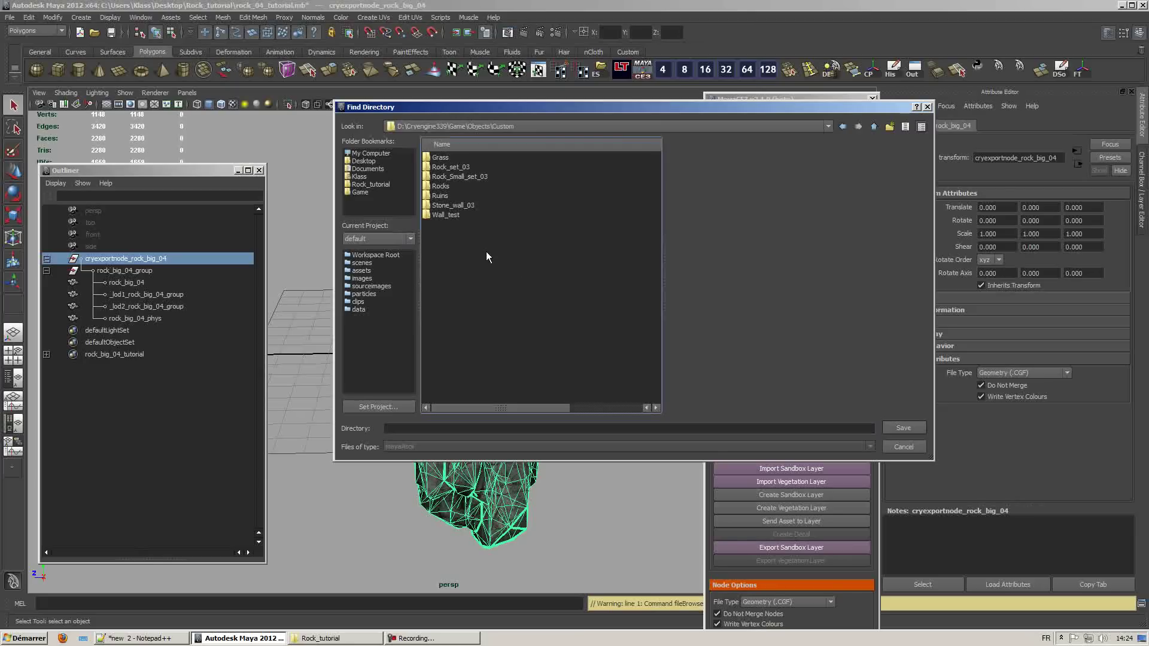
left_click(441, 186)
double_click(443, 187)
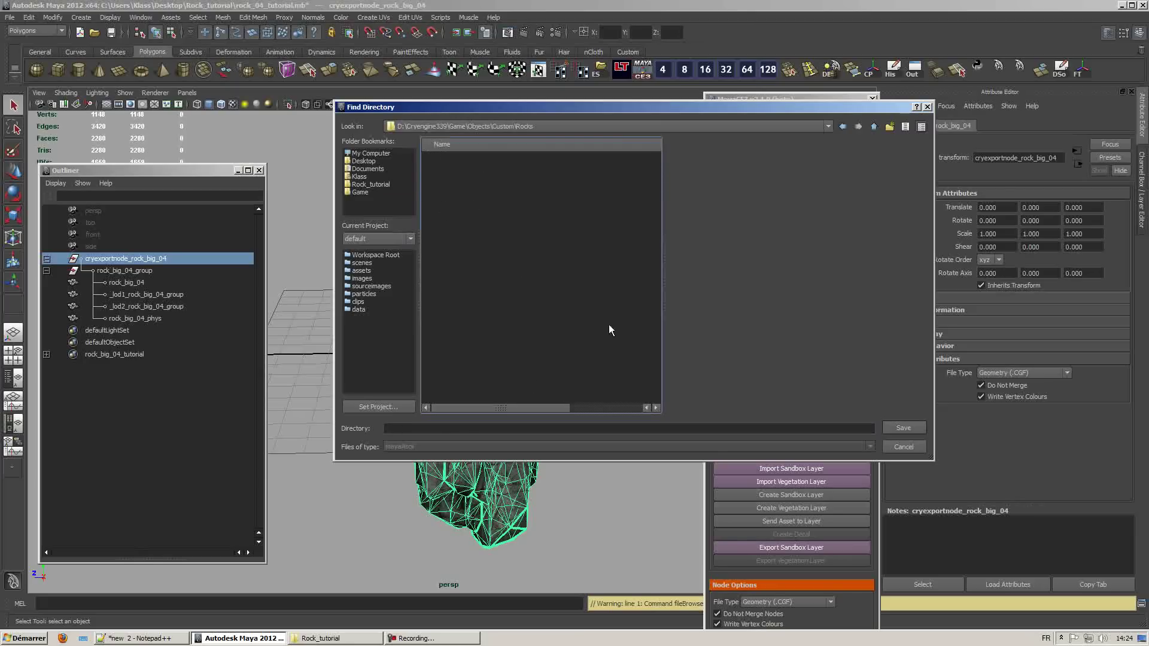
left_click(440, 430)
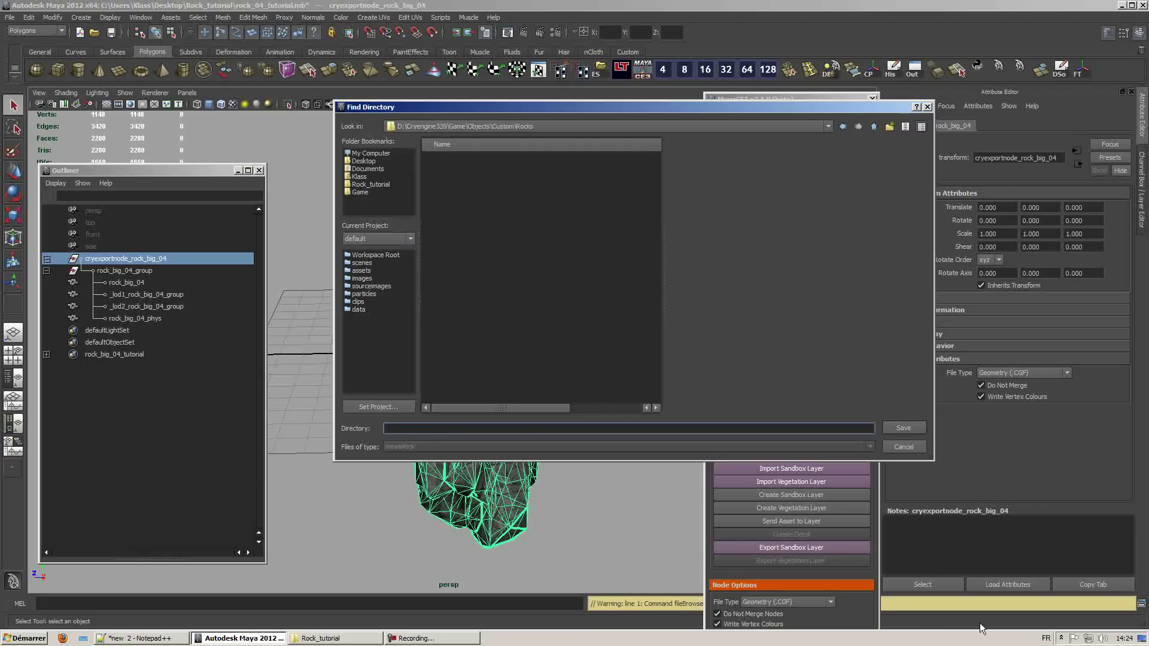
left_click(903, 427)
left_click_drag(529, 372, 512, 377, "alt")
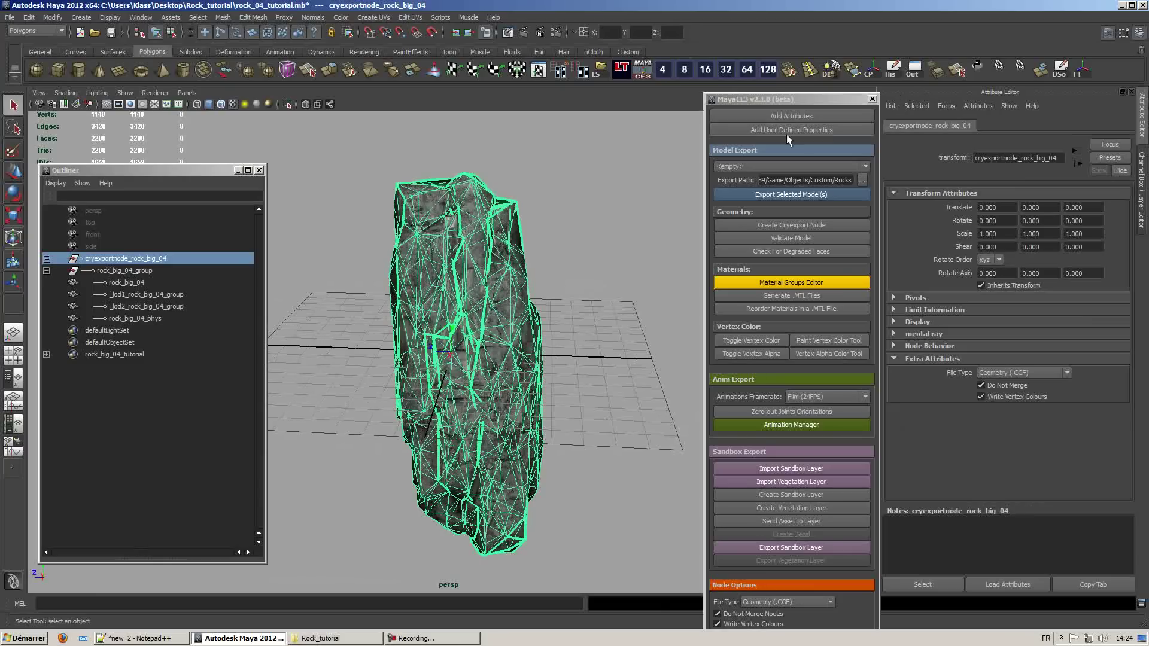
Step: Generate the .MTL file for the rock_big_04_tutorial material group, overwriting the existing file
left_click(772, 296)
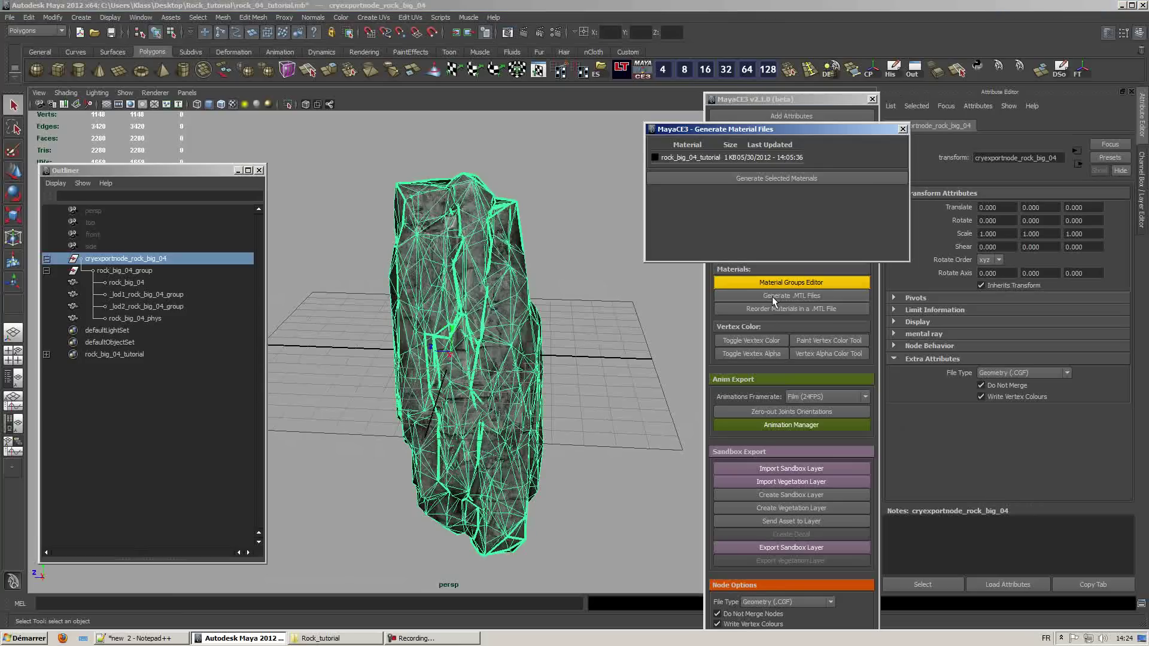
left_click(676, 180)
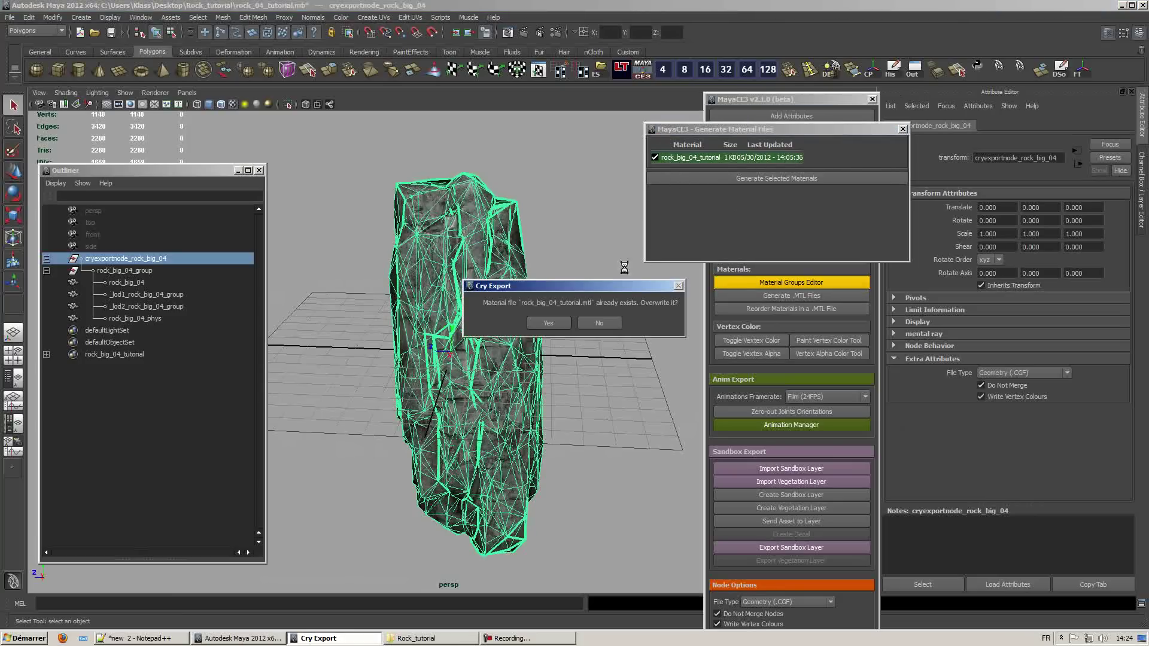
left_click(549, 323)
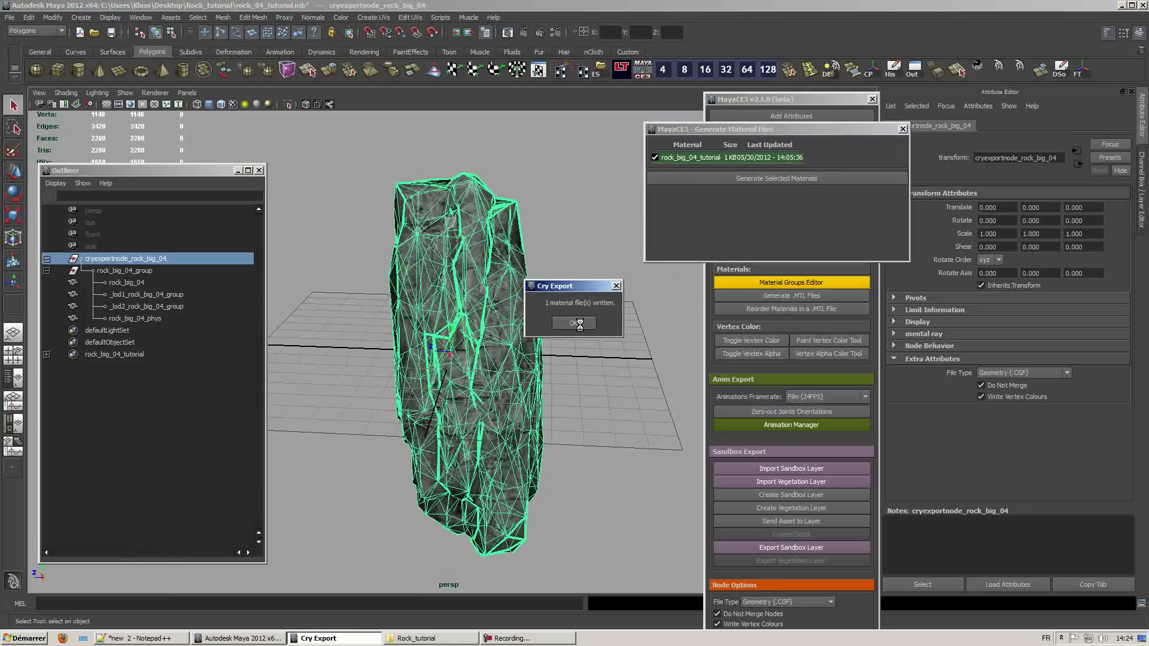
left_click(579, 324)
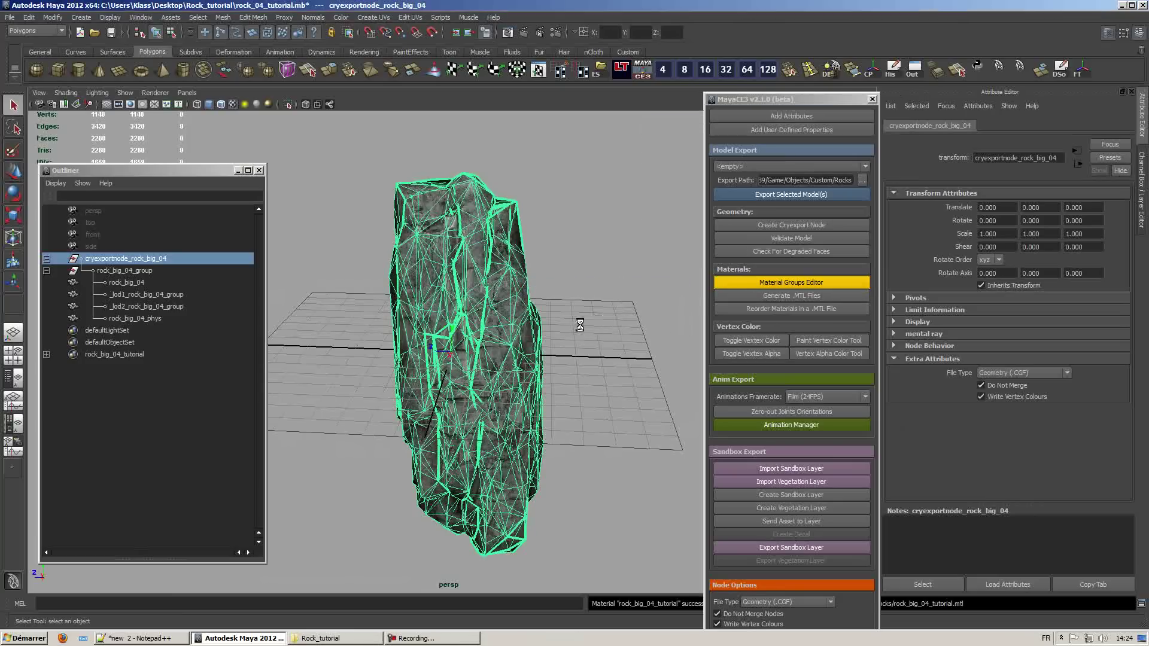
Step: Export the selected cryexportnode_rock_big_04 model, overwriting the existing file
left_click(757, 198)
left_click(562, 323)
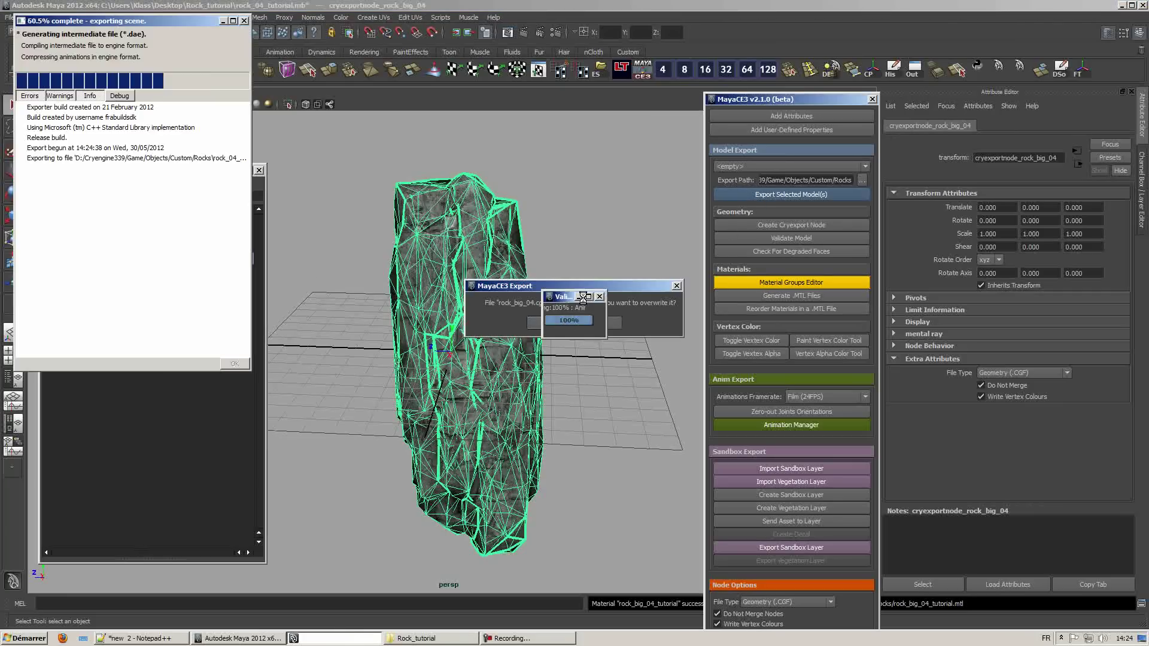
left_click(577, 233)
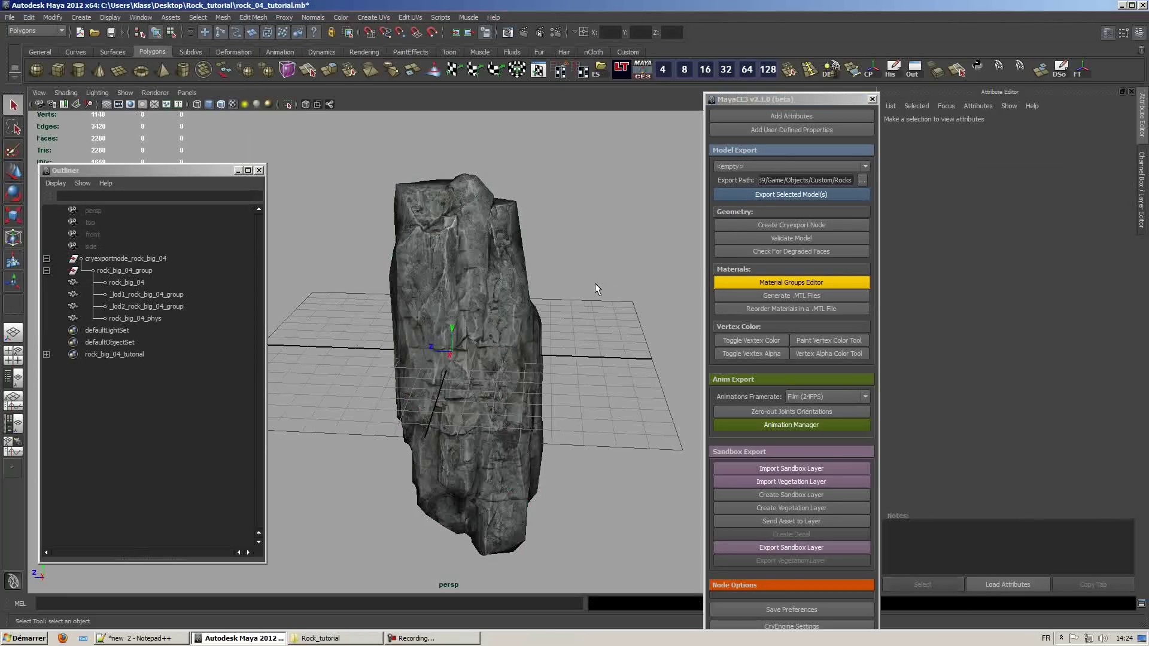
Step: Switch from Maya to the Sandbox editor with the Forbidden_Lands_03_05_test level
left_click(277, 640)
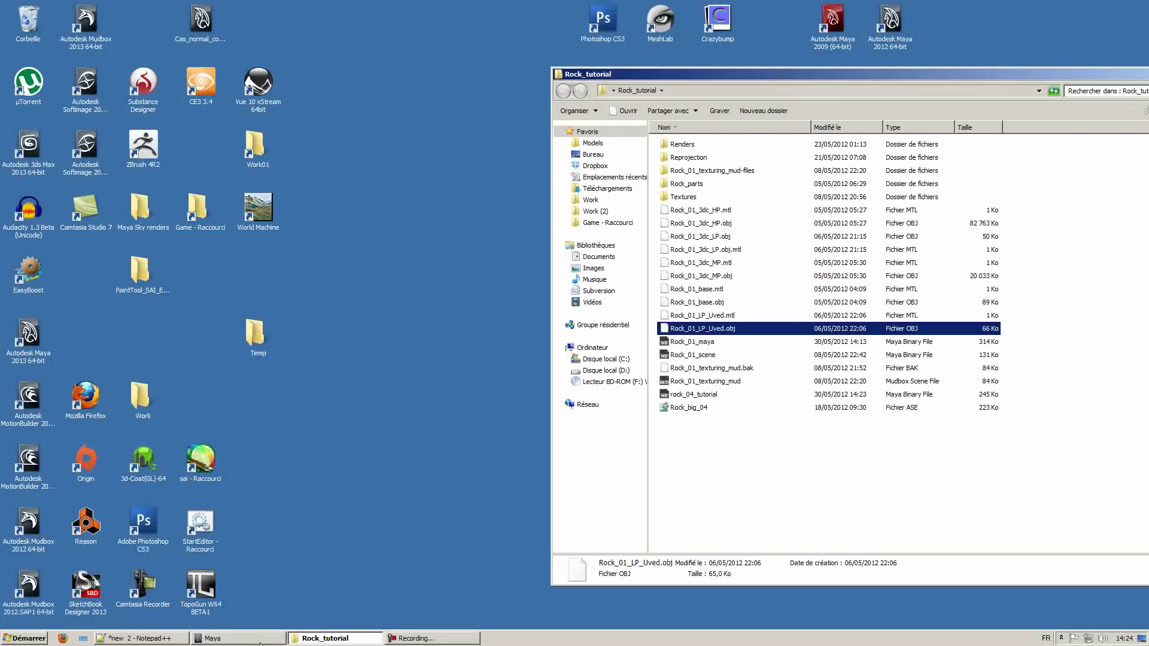
left_click(353, 493)
left_click_drag(1106, 74, 738, 86)
left_click(813, 86)
left_click(402, 639)
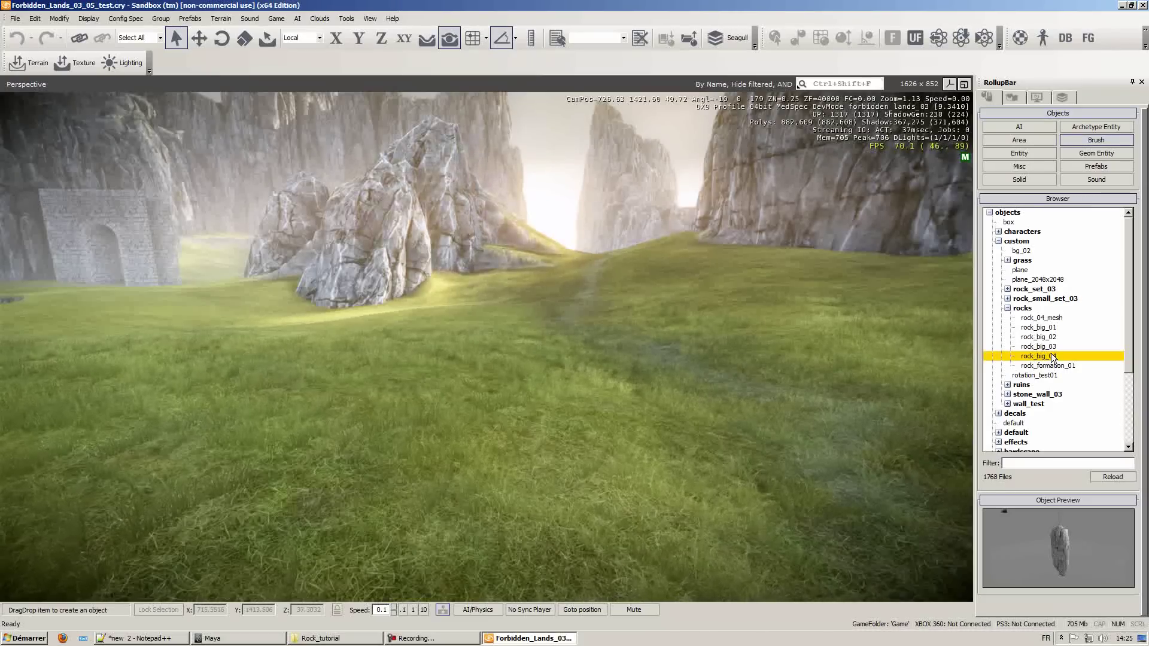
Step: Place the rock_big_04 brush from the custom rocks folder on the grass in front of the camera and raise it vertically
left_click_drag(1057, 359, 548, 440)
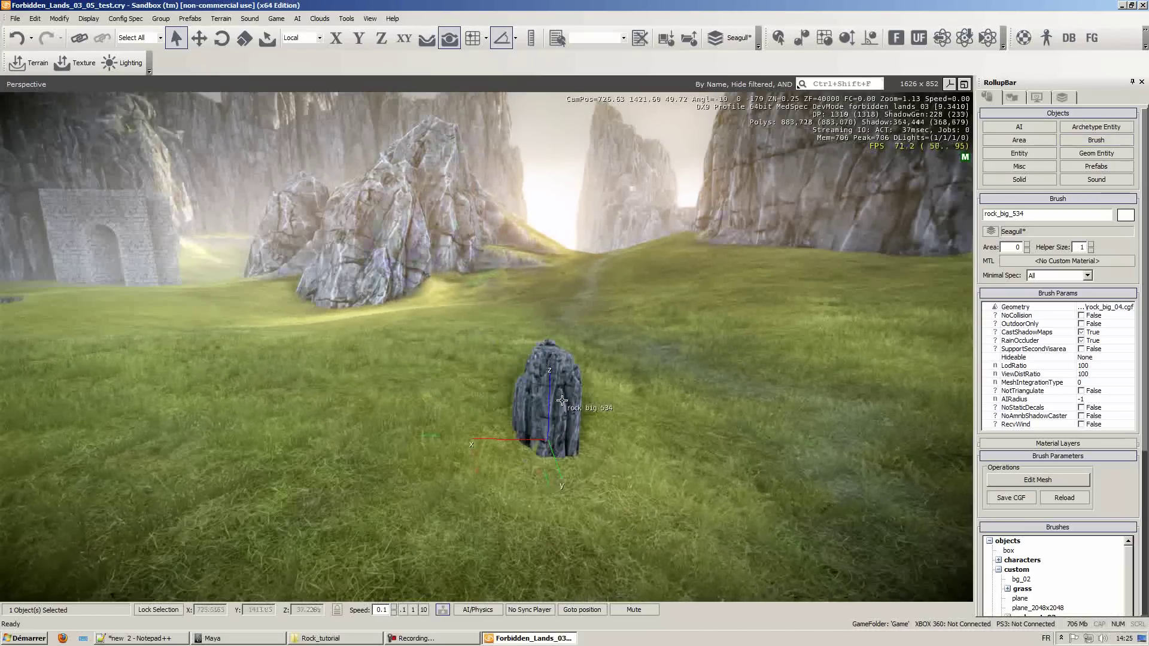
key("2")
left_click_drag(549, 371, 547, 243)
Step: Scale the placed rock brush up uniformly to about 4.43
key("4")
left_click_drag(554, 321, 570, 338)
left_click_drag(692, 216, 718, 114)
key("s")
right_click_drag(648, 480, 650, 480)
key("w")
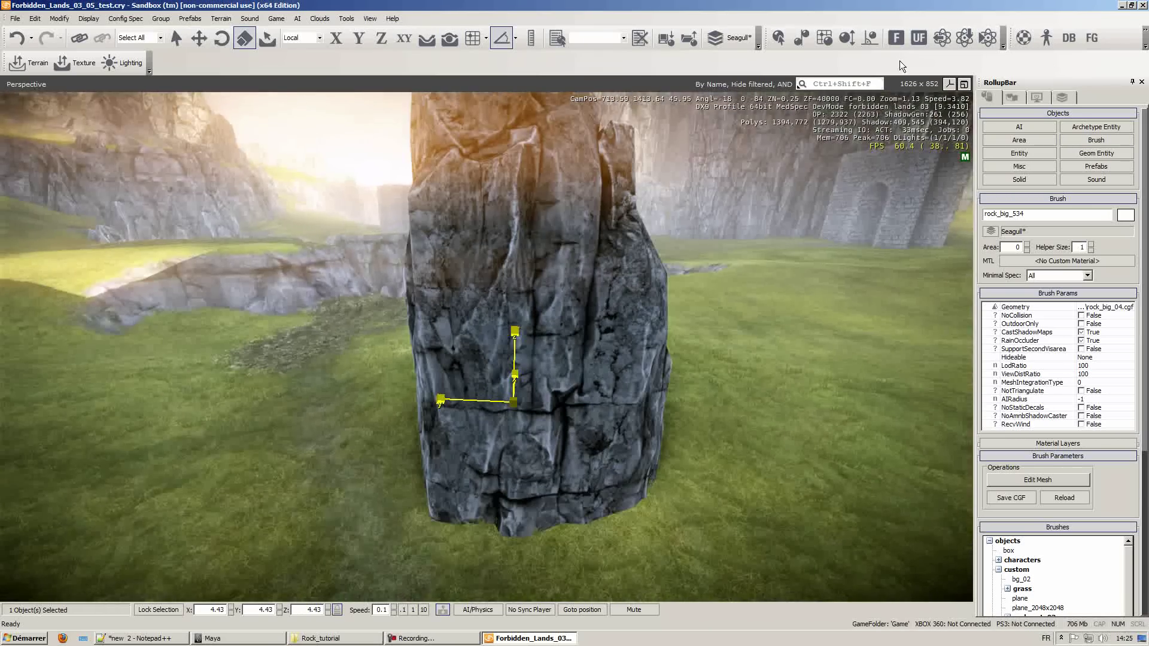
Step: Load the selected rock's material in the Material Editor and select its rock_big_04_mat sub-material
left_click(1024, 37)
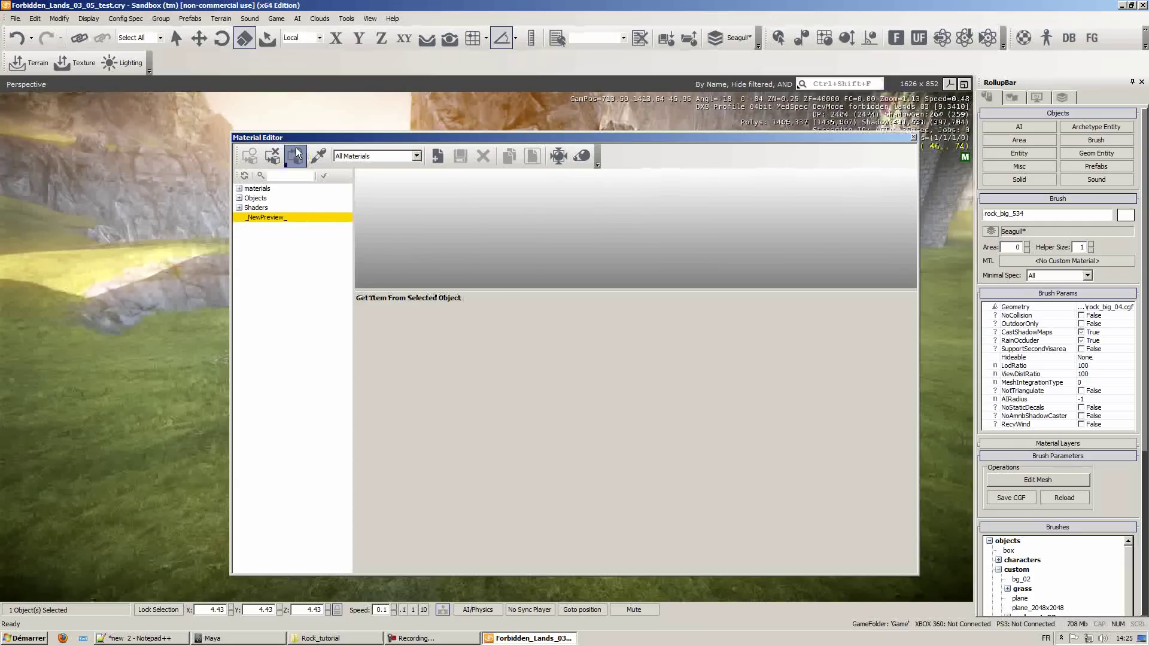
left_click(295, 155)
left_click_drag(345, 139, 683, 146)
left_click(899, 272)
left_click_drag(867, 145, 360, 162)
right_click_drag(828, 431, 671, 414)
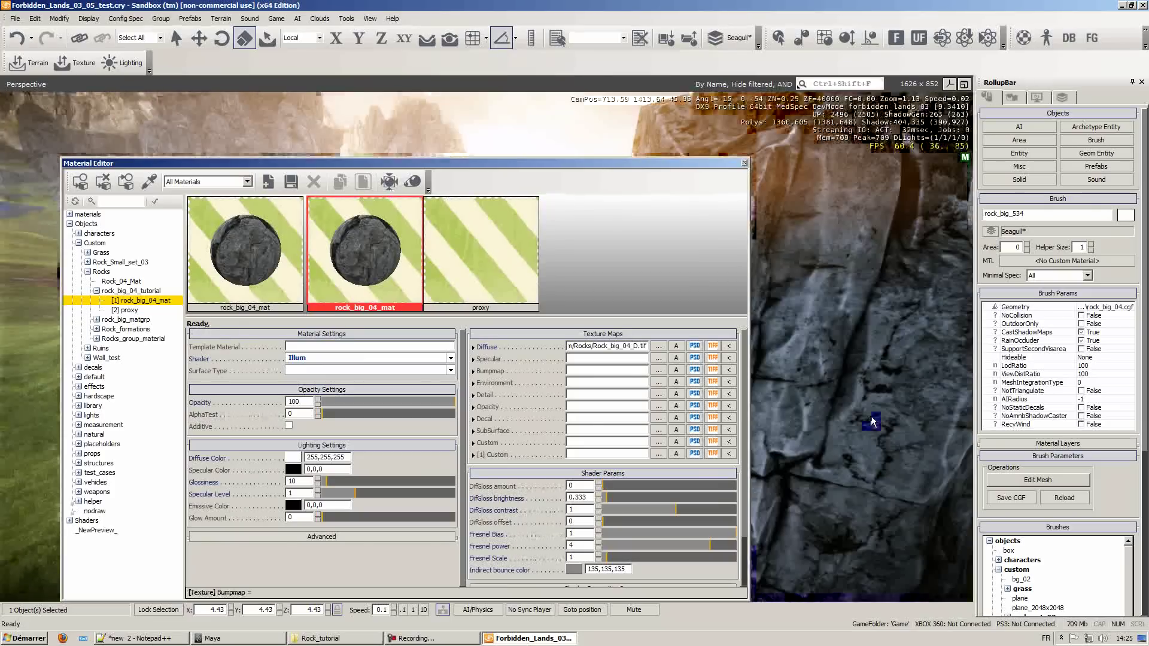
Step: Set Rock_big_04_ddn.tif as the Bumpmap of rock_big_04_mat and assign that material to the rock brush
left_click(659, 370)
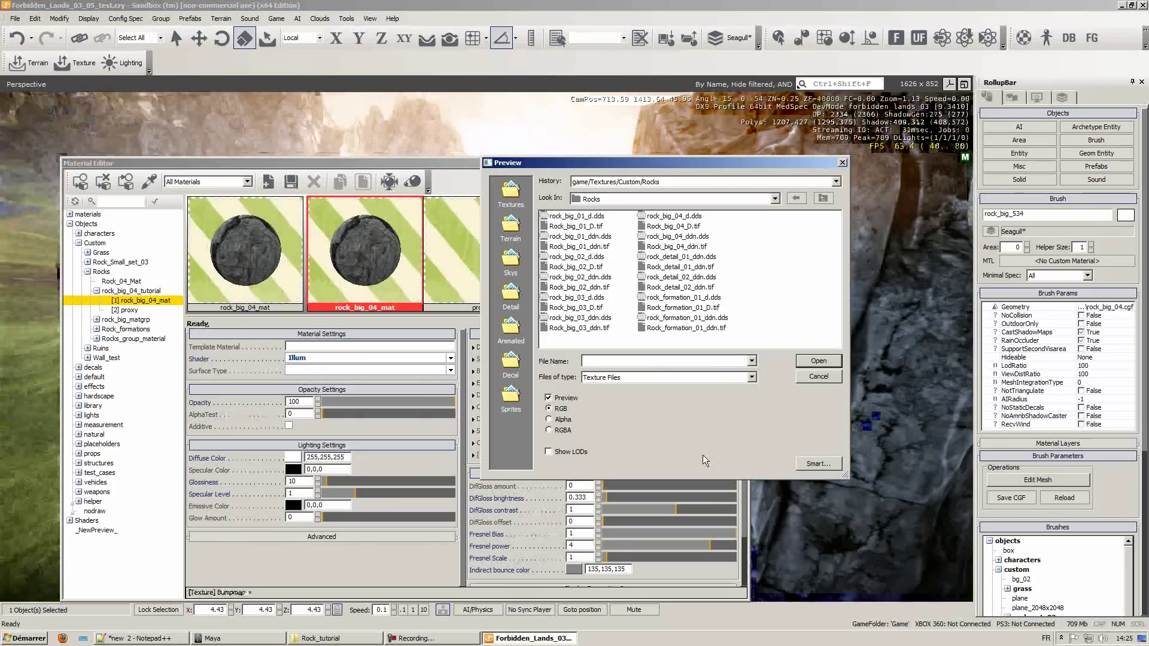
left_click(693, 247)
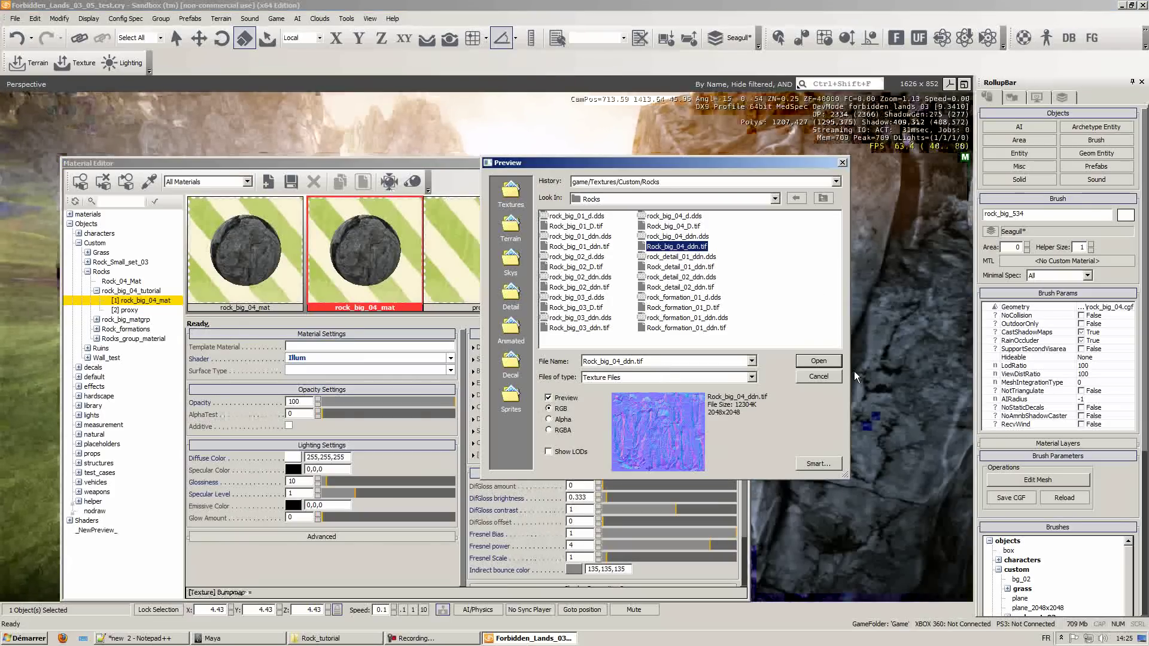
left_click(819, 361)
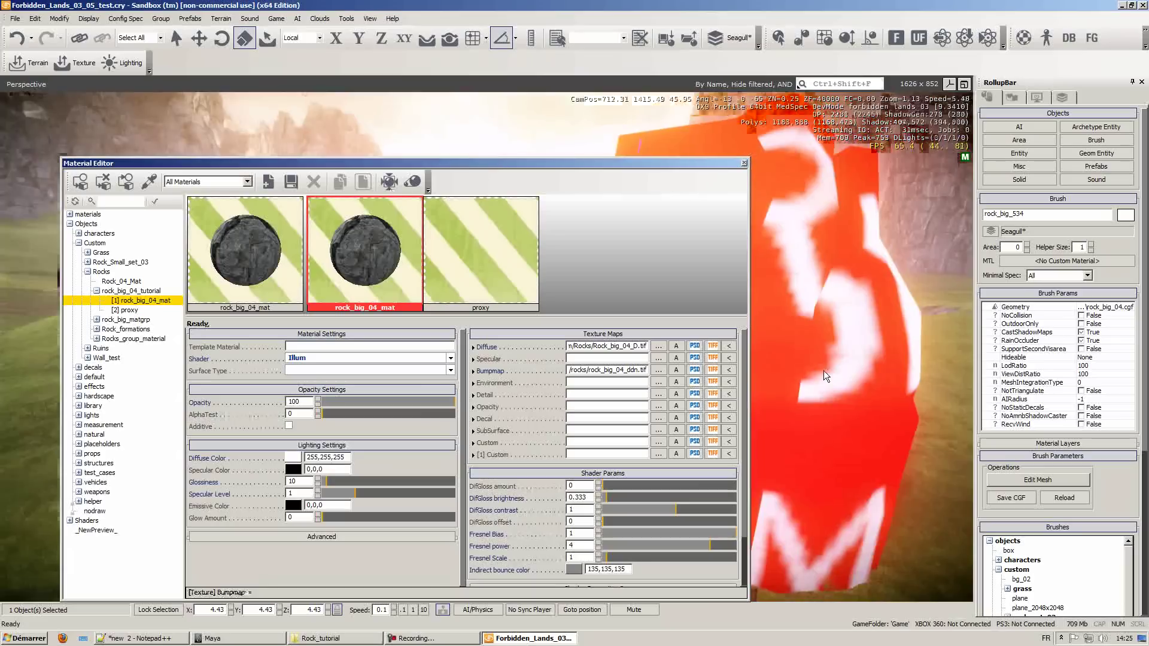
key("a")
right_click_drag(823, 371, 820, 372)
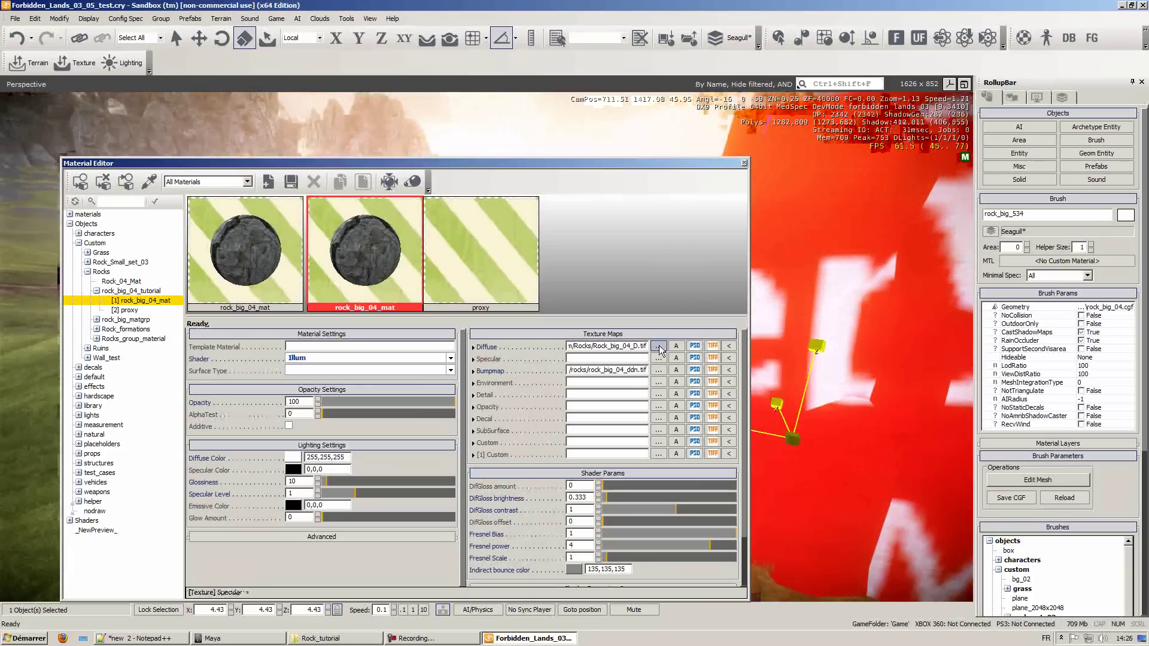
left_click(103, 182)
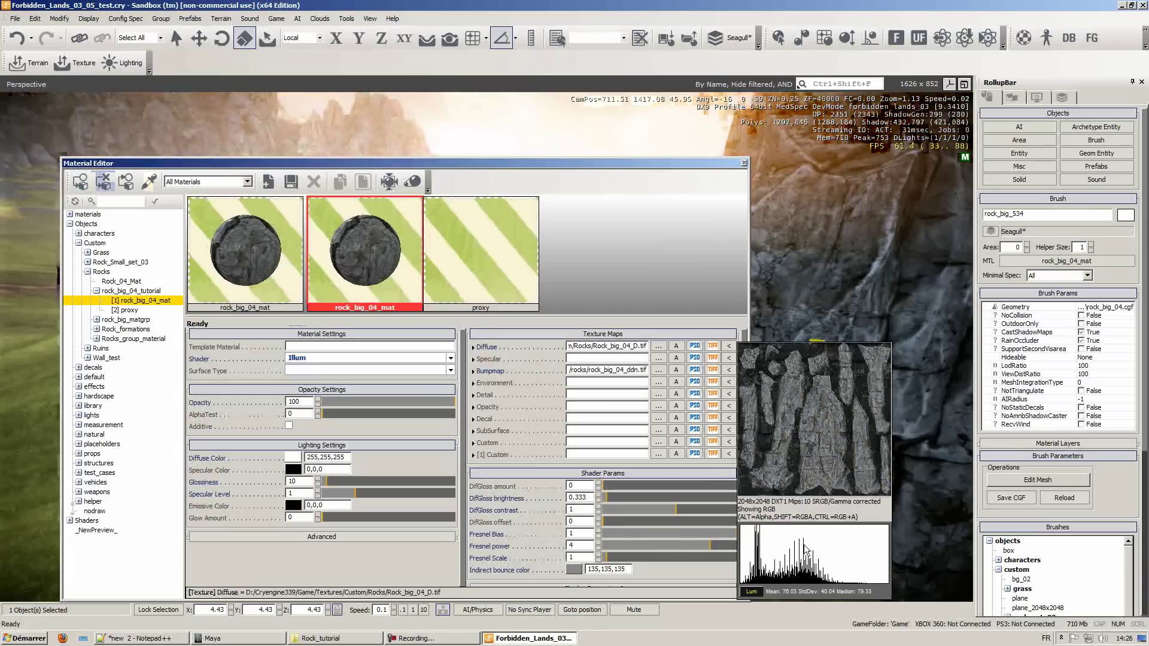
Step: Set the Specular Color of rock_big_04_mat to 128,128,128
key("a")
right_click_drag(853, 465, 853, 465)
key("2")
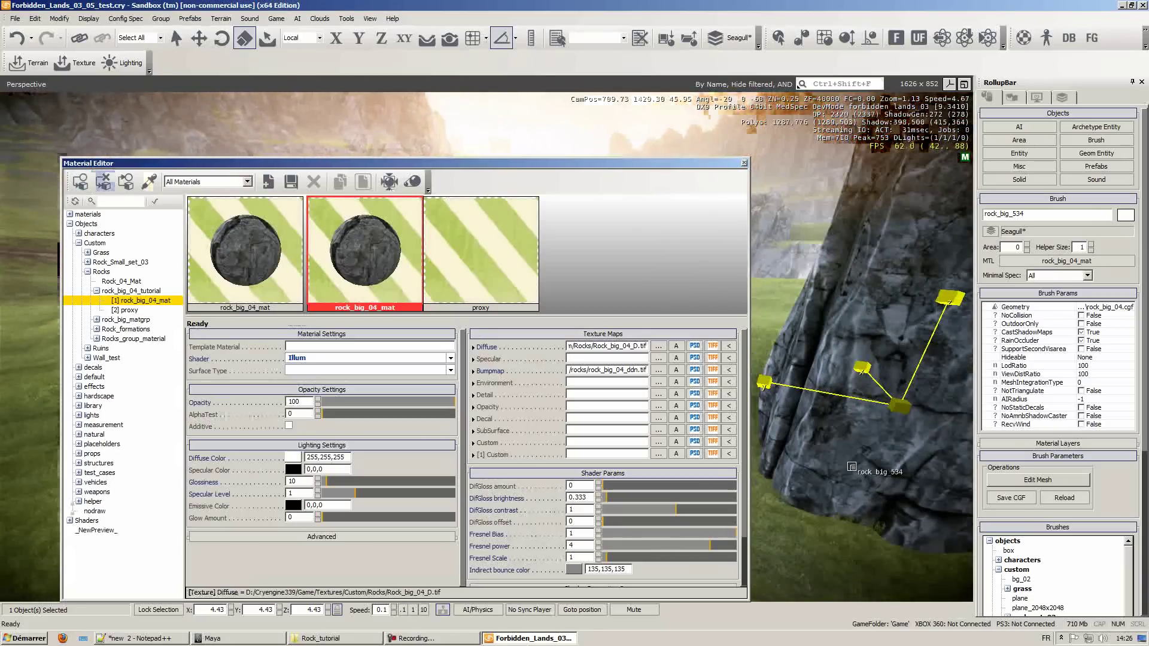
right_click_drag(798, 558, 792, 557)
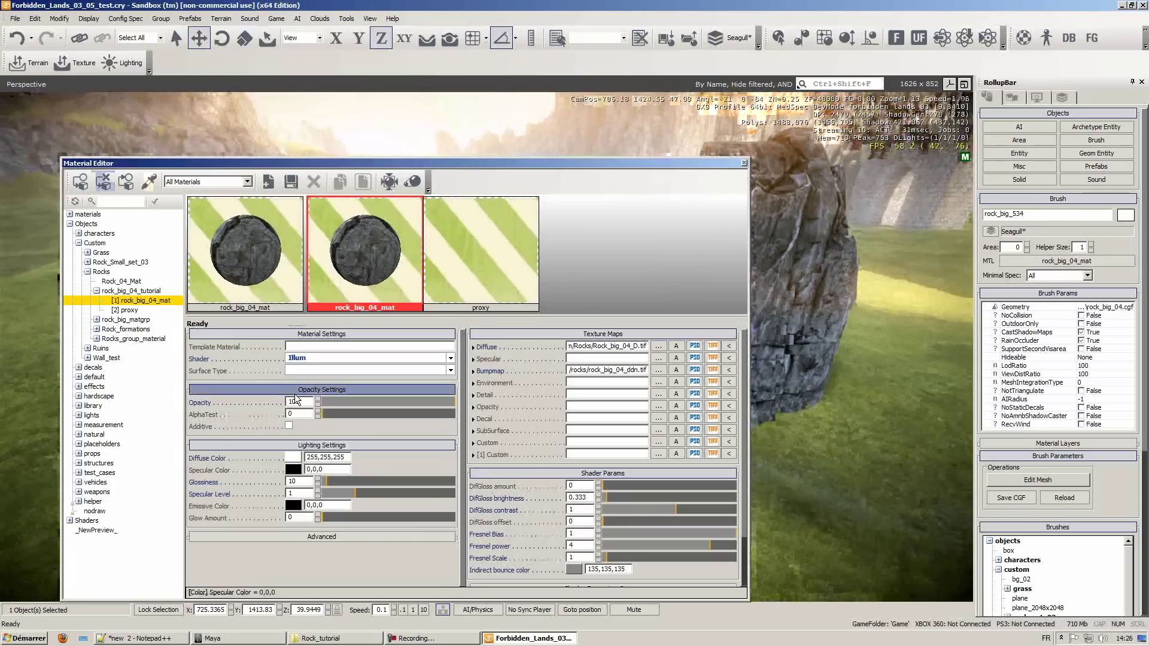
left_click(293, 469)
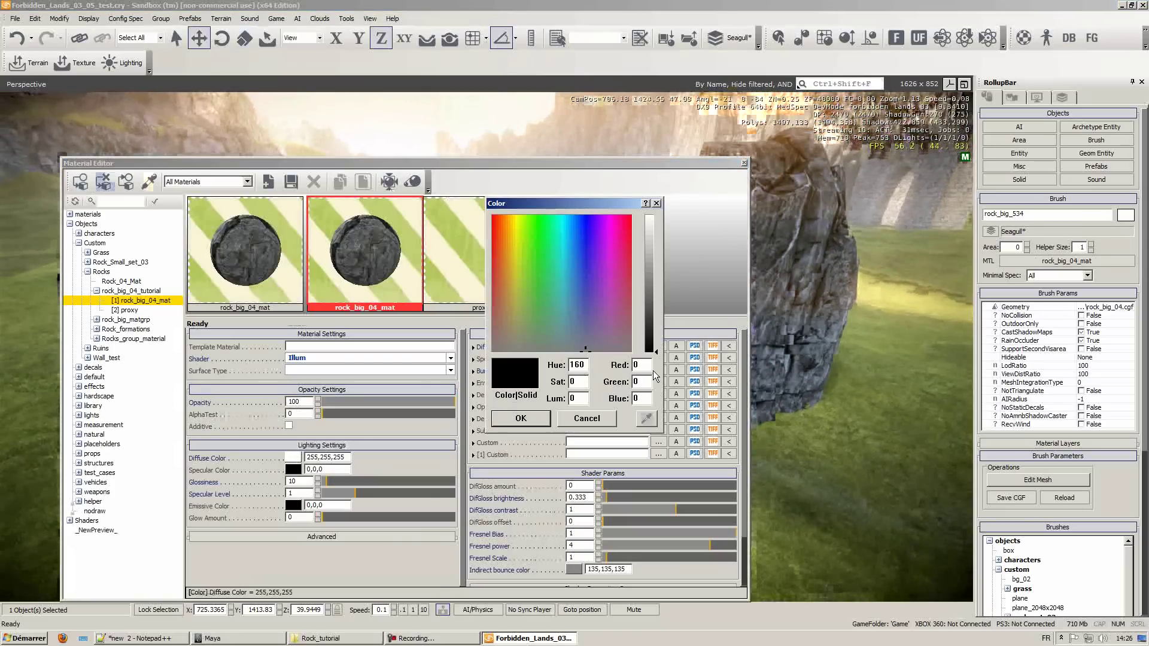
type("12")
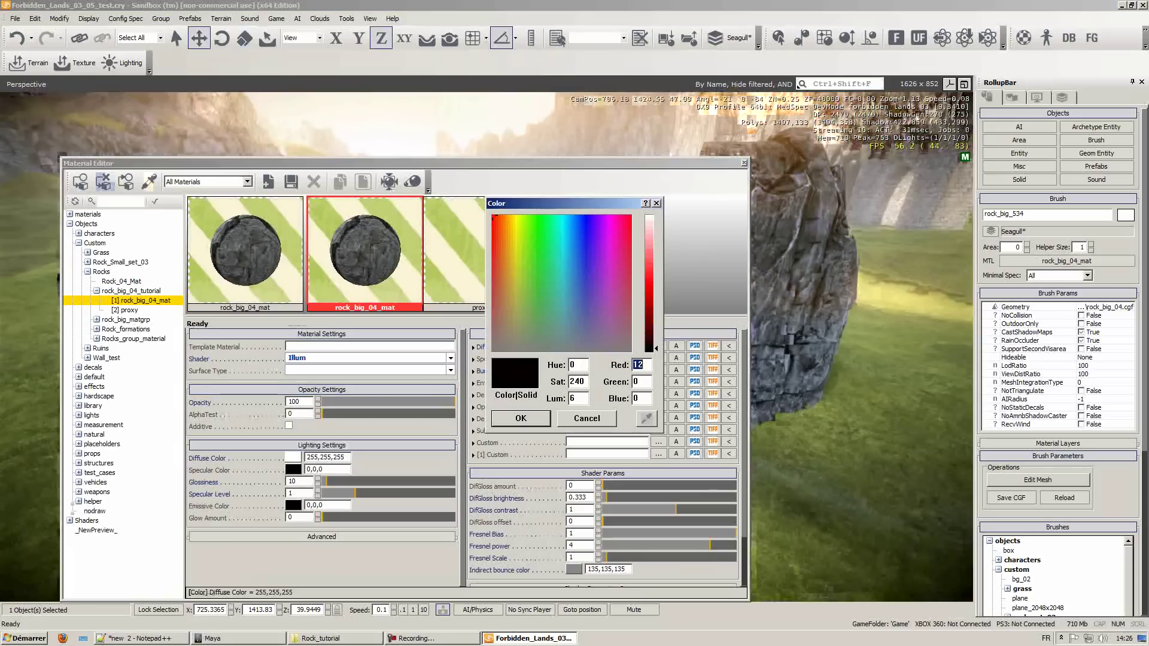
type("8,")
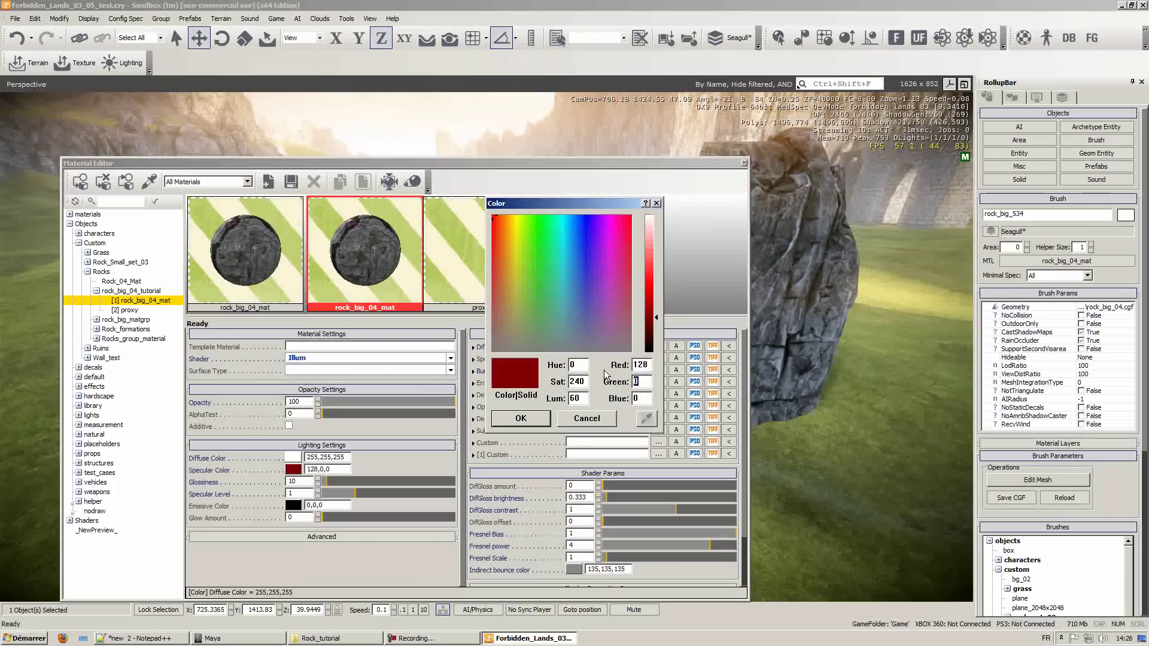
type("128,")
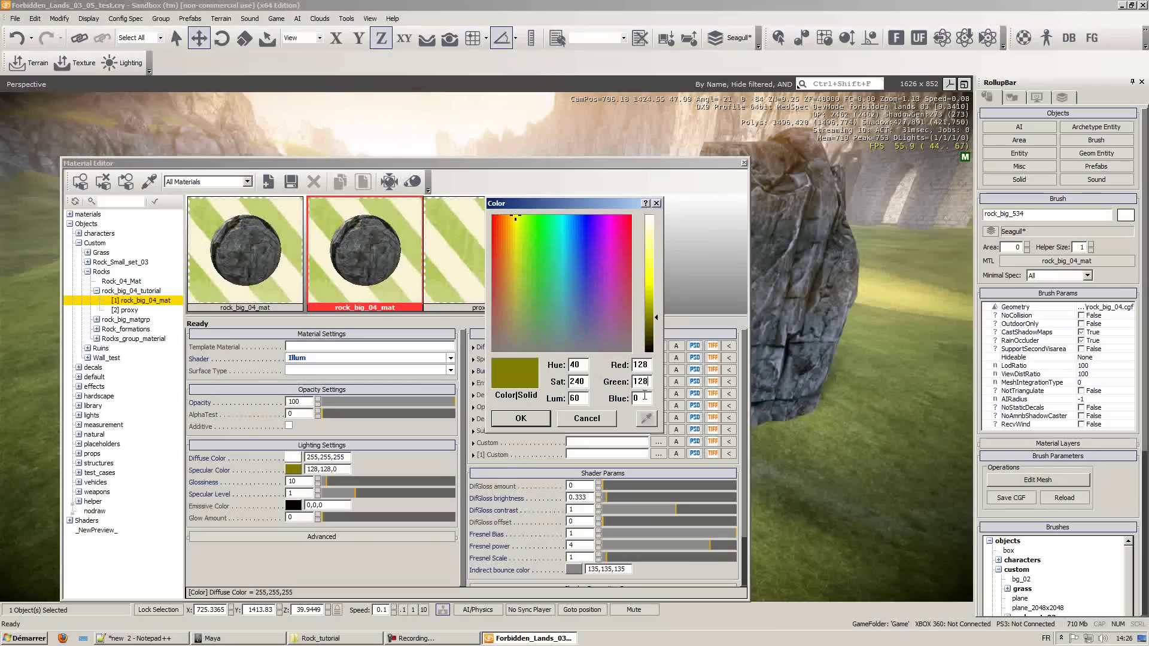
type("128")
key("Return")
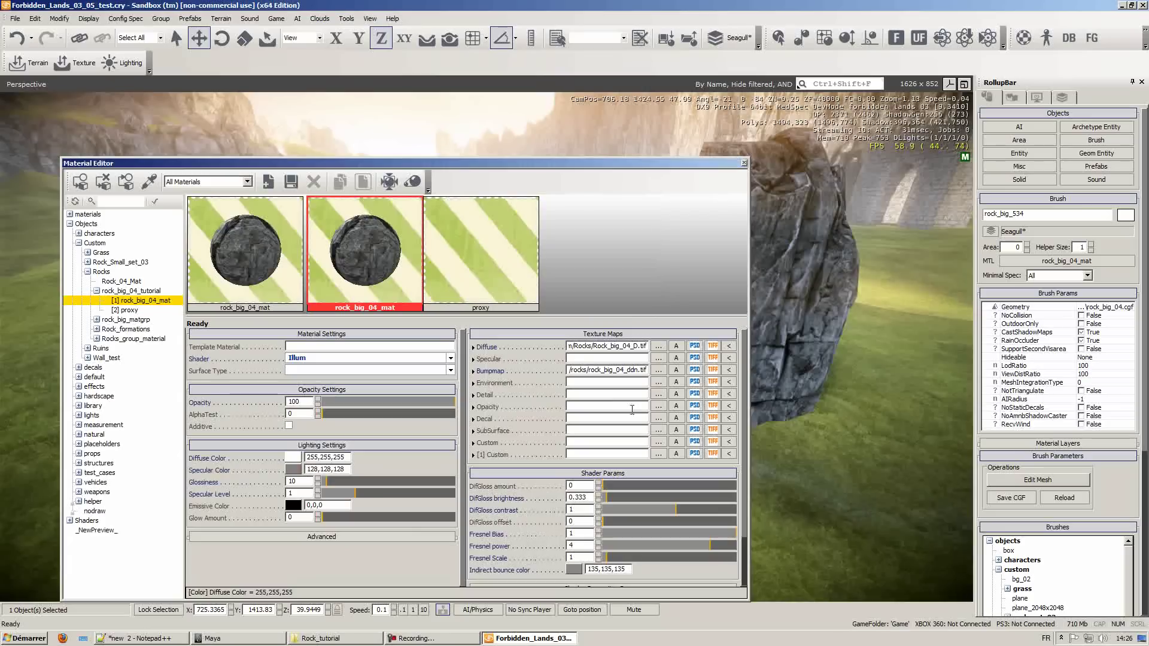
Step: Set the material's Glossiness to 50, Fresnel Scale to 13 and Fresnel power to 5
left_click(426, 479)
right_click_drag(824, 420, 783, 410)
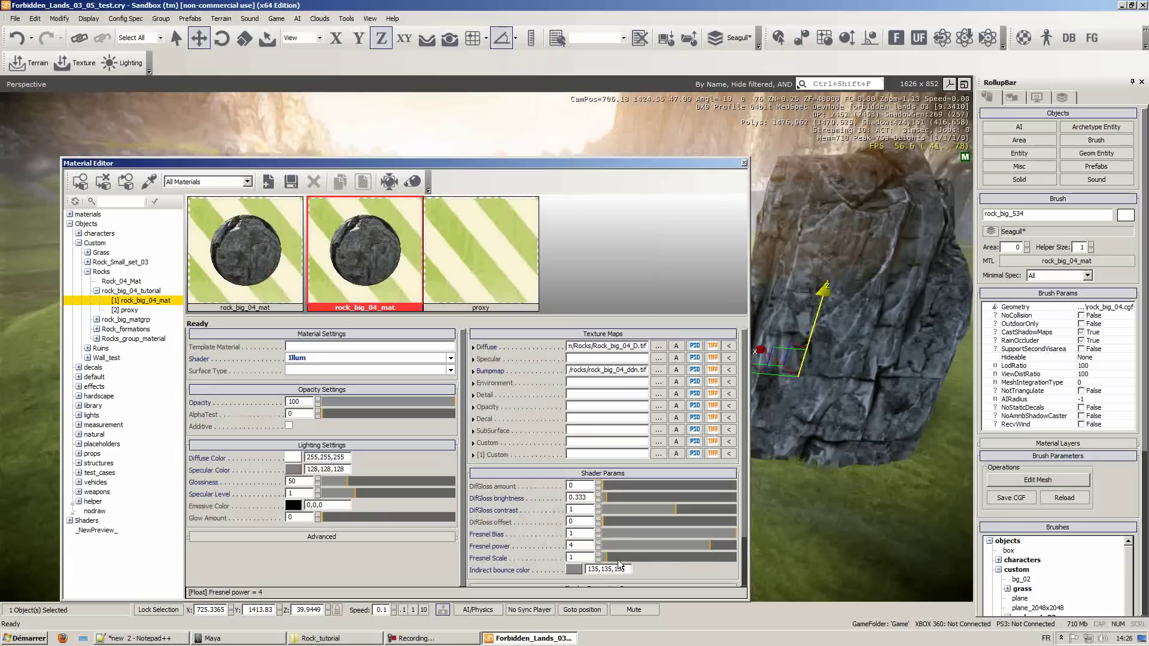
left_click_drag(619, 557, 664, 557)
type("13")
key("Return")
left_click_drag(708, 544, 761, 545)
Step: Lower the rock brush to about Z 37.31 and shift it horizontally across the grass, with the Material Editor moved out of the way
mouse_move(840, 505)
right_mouse_down()
mouse_move(865, 498)
mouse_move(835, 499)
right_mouse_up()
right_click_drag(697, 497, 885, 509)
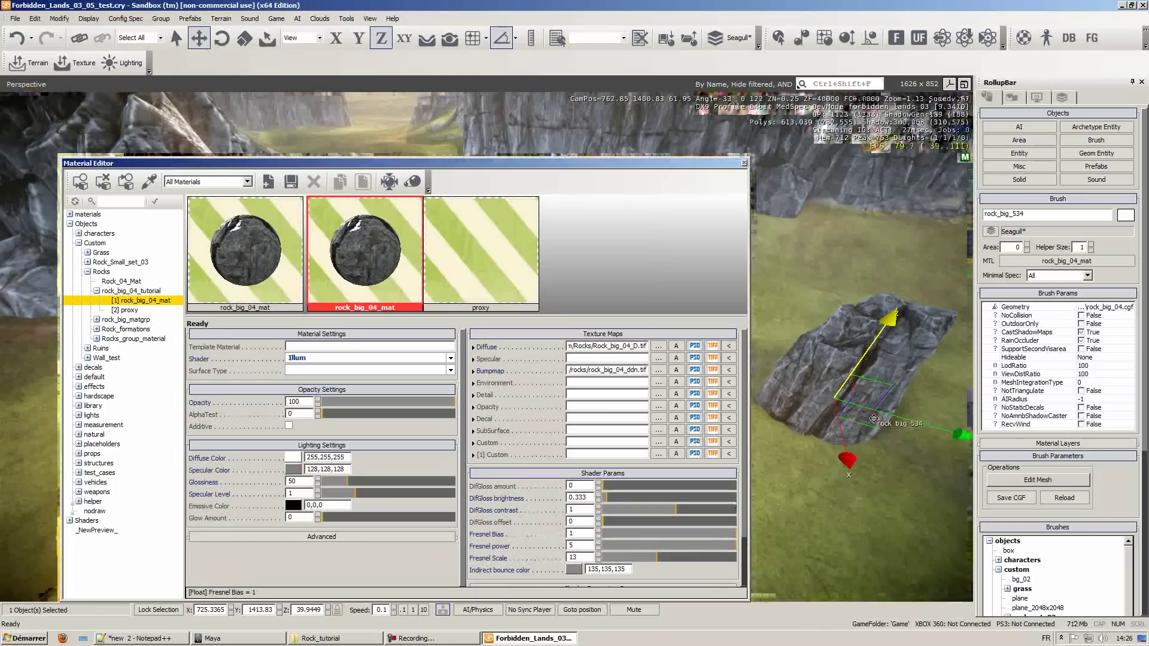
left_click_drag(892, 313, 489, 322)
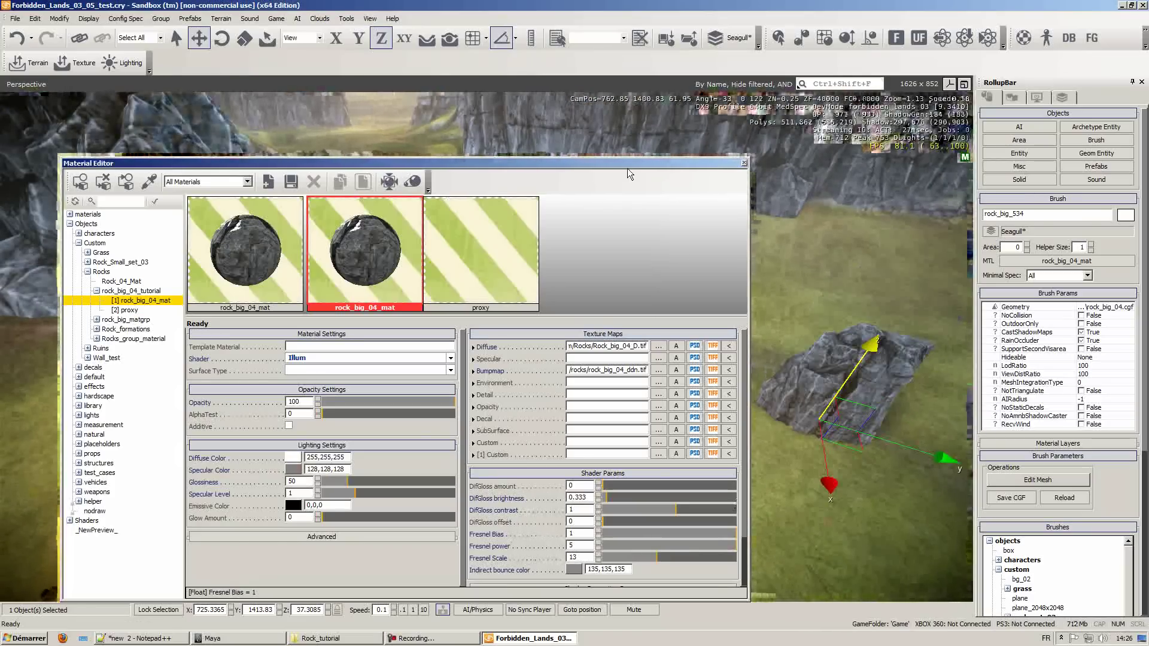
left_click_drag(627, 167, 351, 504)
left_click_drag(854, 440, 314, 497)
right_click_drag(496, 348, 444, 371)
left_click_drag(461, 381, 855, 347)
Step: Set the ExtendLastShadowLOD minimum spec in the terrain environment settings to 0
left_click(1011, 98)
left_click(1096, 140)
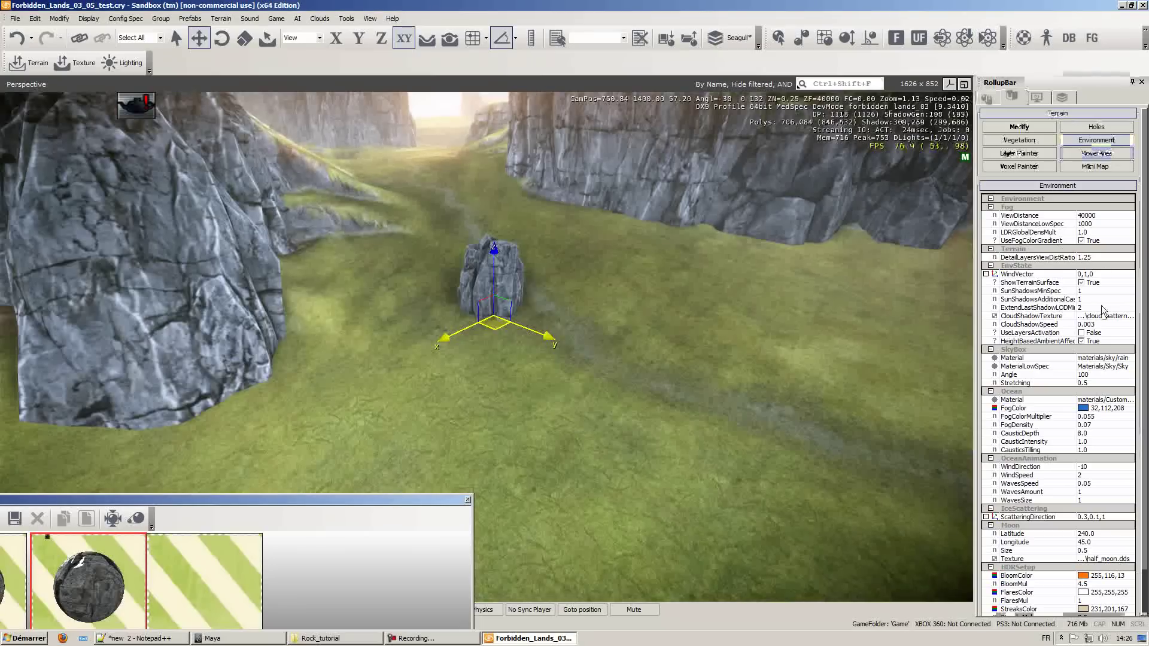
left_click(1089, 308)
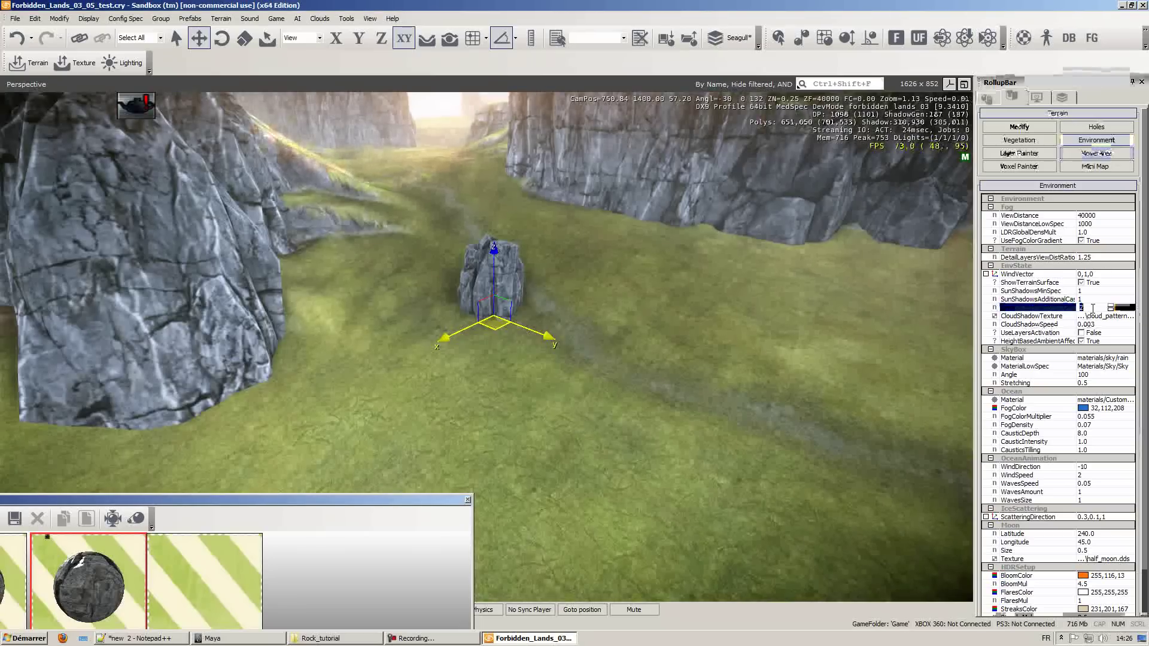
type("0")
key("Return")
Step: Move the rock brush horizontally into the sunlit area, to about X 727.65, Y 1363.33
key("w")
right_click_drag(475, 375, 475, 375)
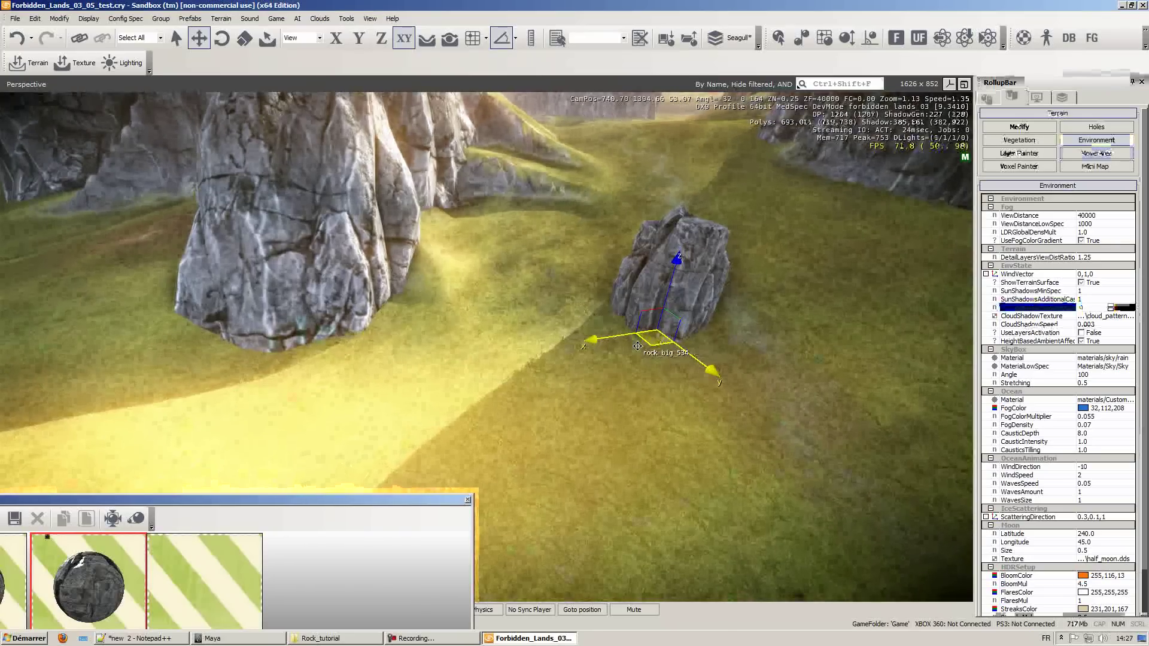
right_click_drag(635, 417, 635, 417)
key("w")
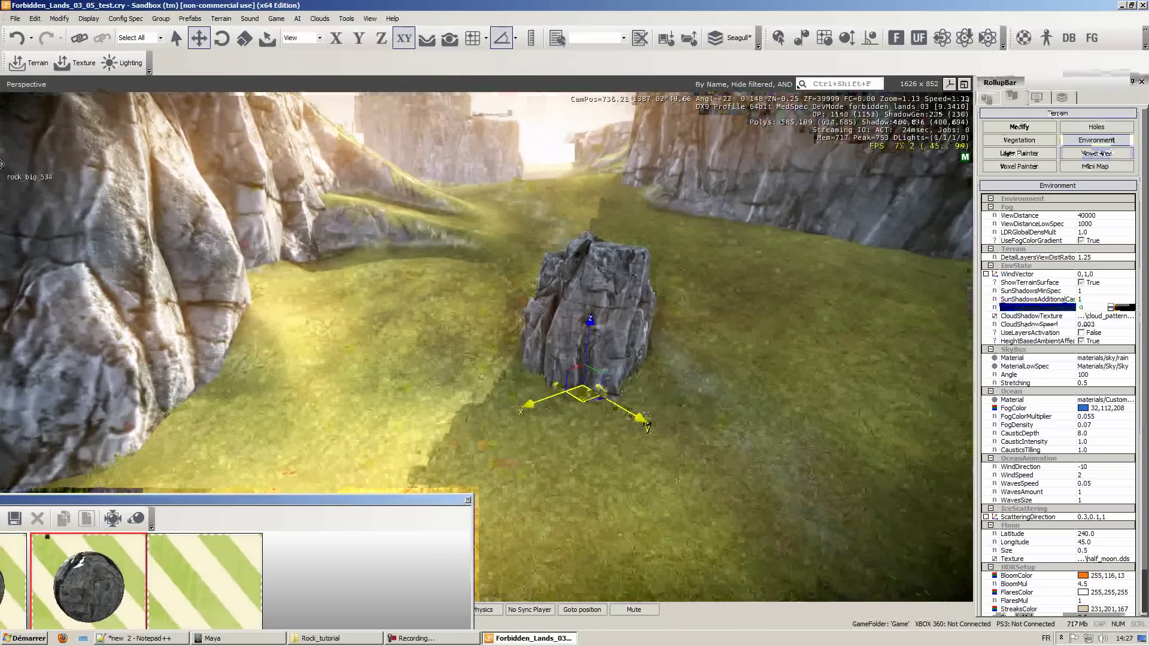
left_click(175, 40)
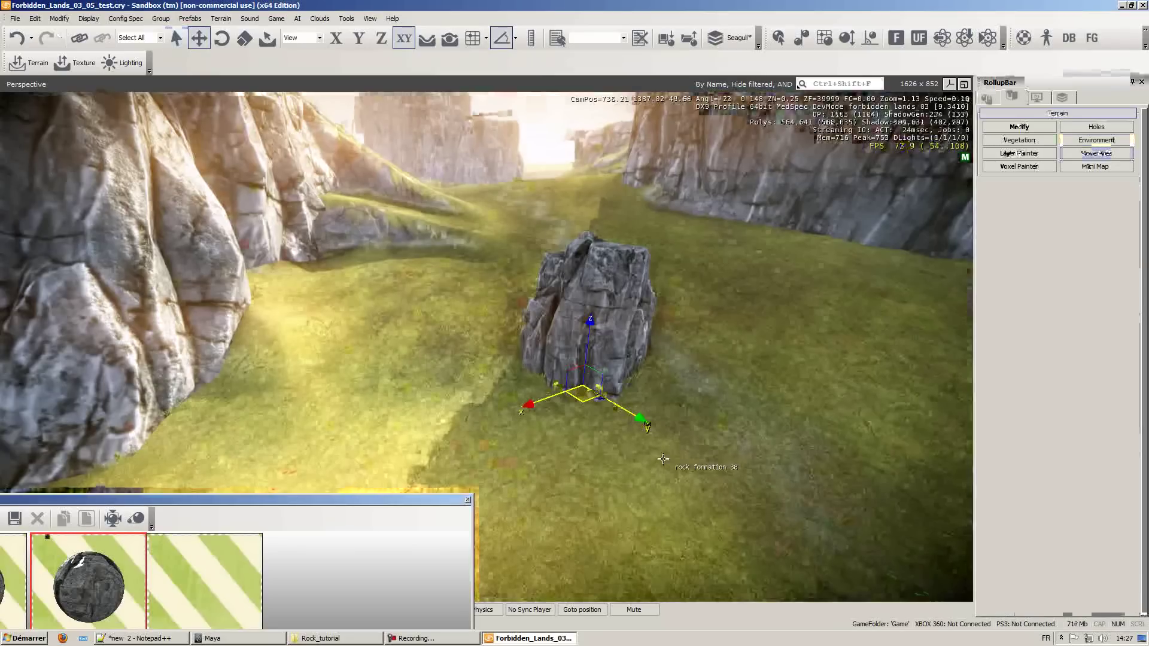
left_click_drag(578, 400, 413, 381)
key("w")
key("d")
mouse_move(553, 430)
right_mouse_down()
mouse_move(526, 435)
mouse_move(554, 429)
mouse_move(538, 431)
right_mouse_up()
key("w")
key("d")
key("s")
Step: Bring the Material Editor back into view and darken the Specular Color of rock_big_04_mat to 80,80,80
left_click_drag(250, 495, 1066, 126)
right_click_drag(349, 553, 293, 548)
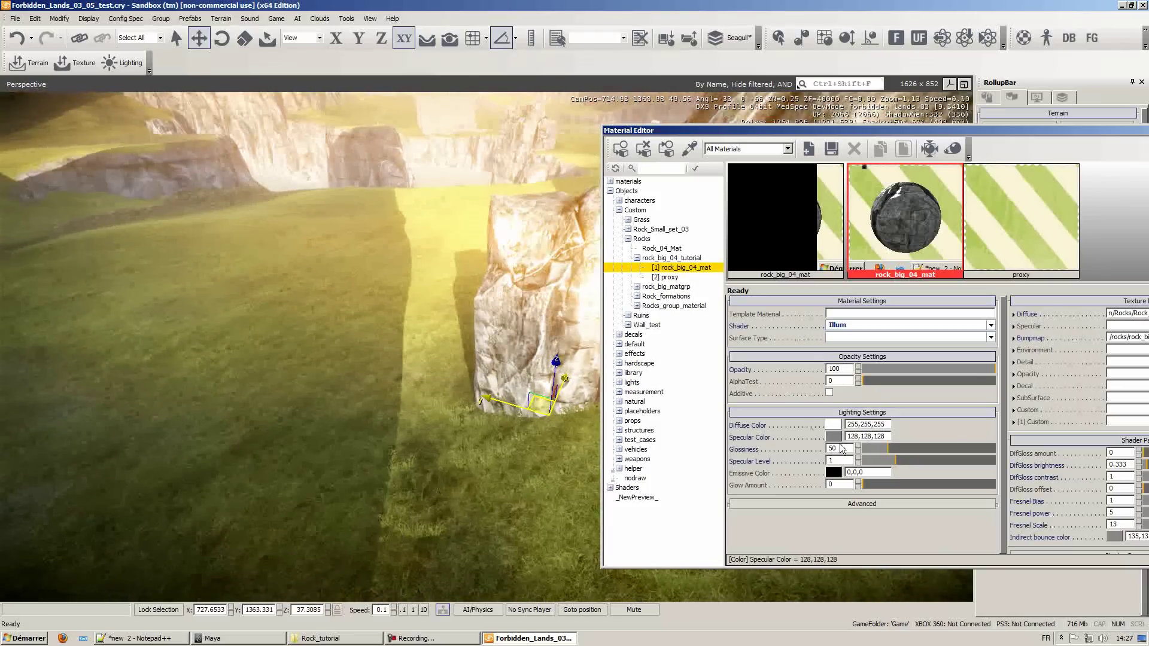
left_click(834, 436)
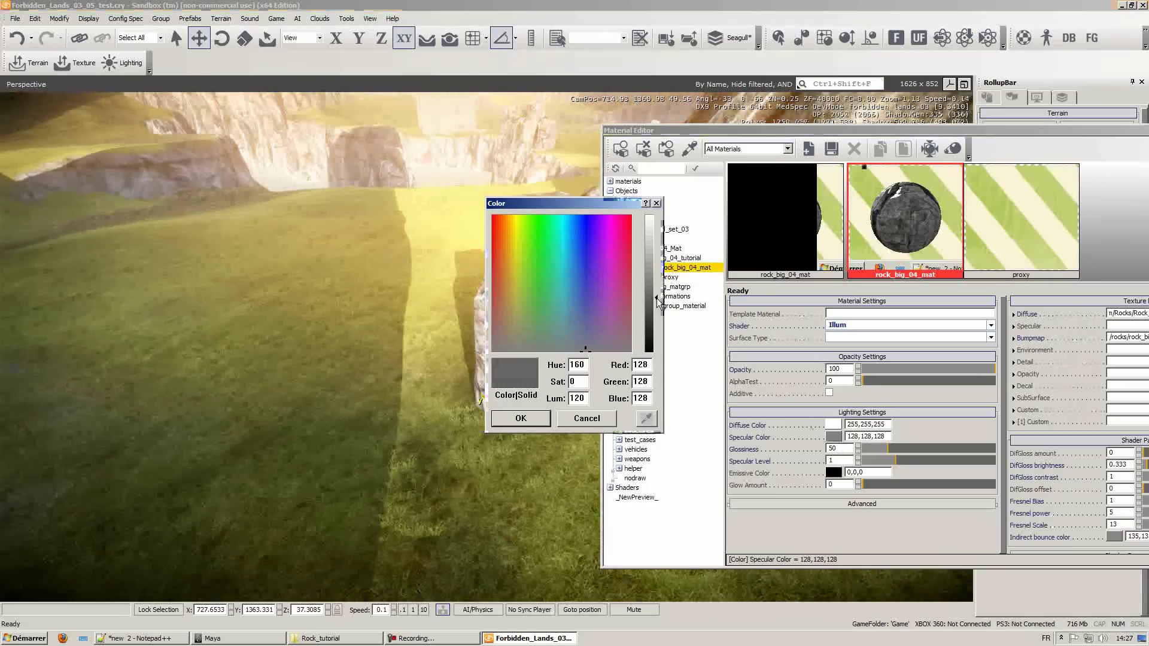
left_click_drag(664, 277, 663, 307)
left_click_drag(734, 311, 735, 312)
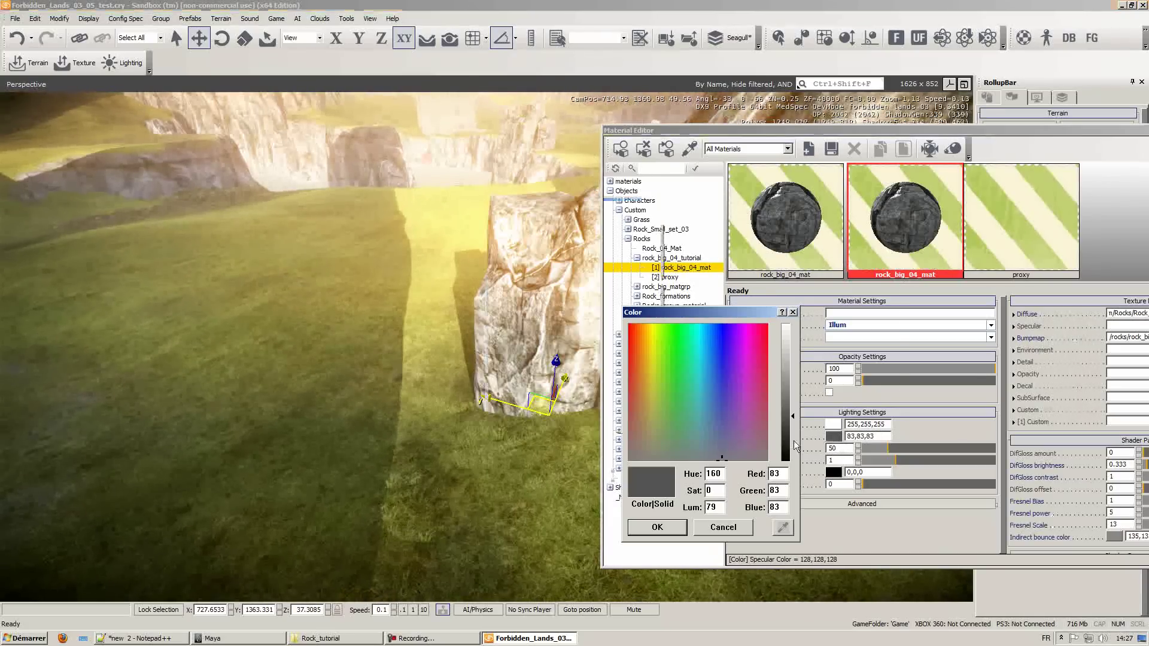
left_click_drag(795, 414, 795, 418)
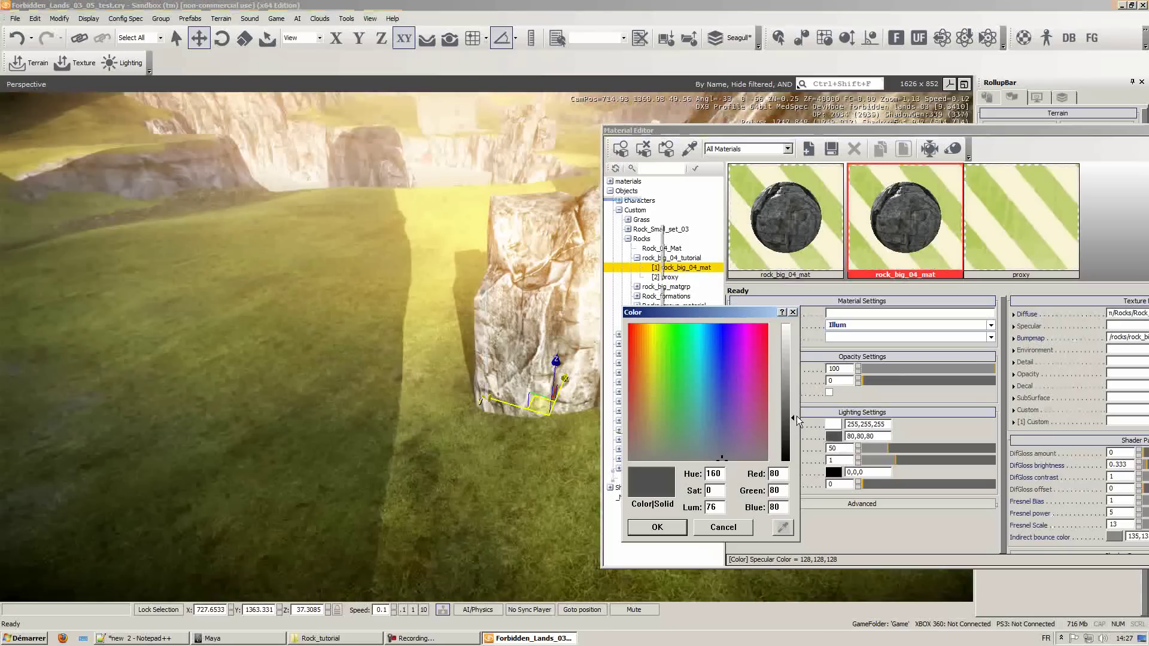
left_click(656, 527)
Step: Lower the Glossiness of rock_big_04_mat to 24, checking the effect on the rock in the scene
left_click_drag(883, 446, 873, 444)
key("w")
right_click_drag(368, 447, 379, 458)
key("s")
key("d")
key("a")
mouse_move(873, 447)
left_mouse_down()
mouse_move(863, 445)
mouse_move(874, 446)
left_mouse_up()
Step: Set the Specular Color of rock_big_04_mat to 53,53,53
left_click(834, 437)
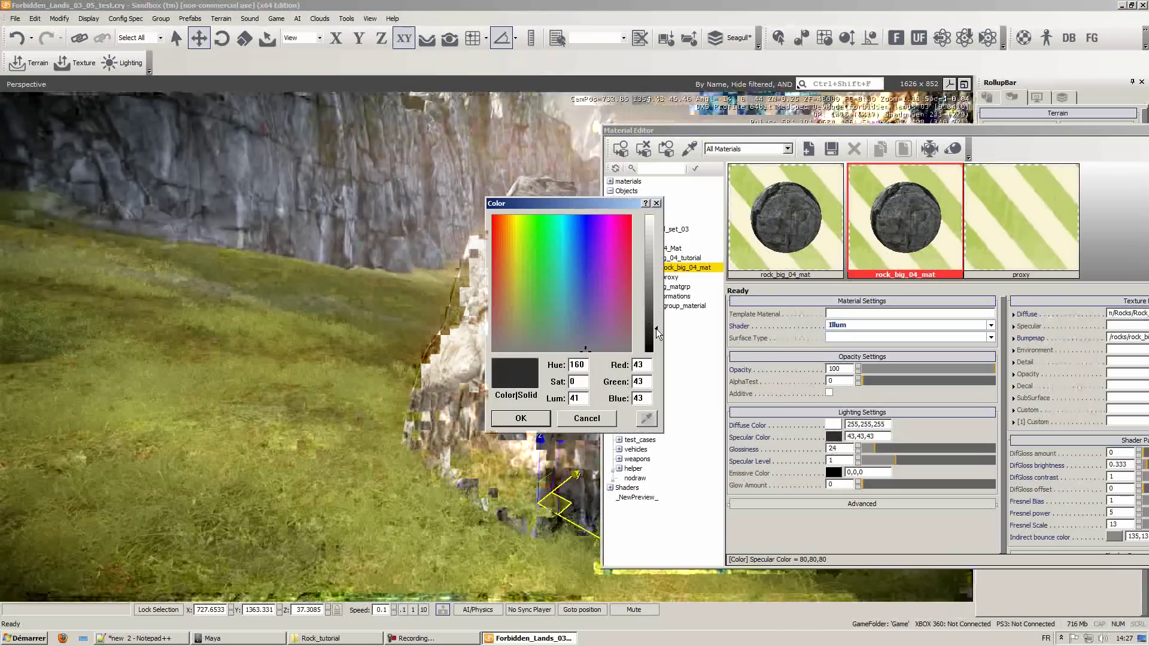
left_click(655, 326)
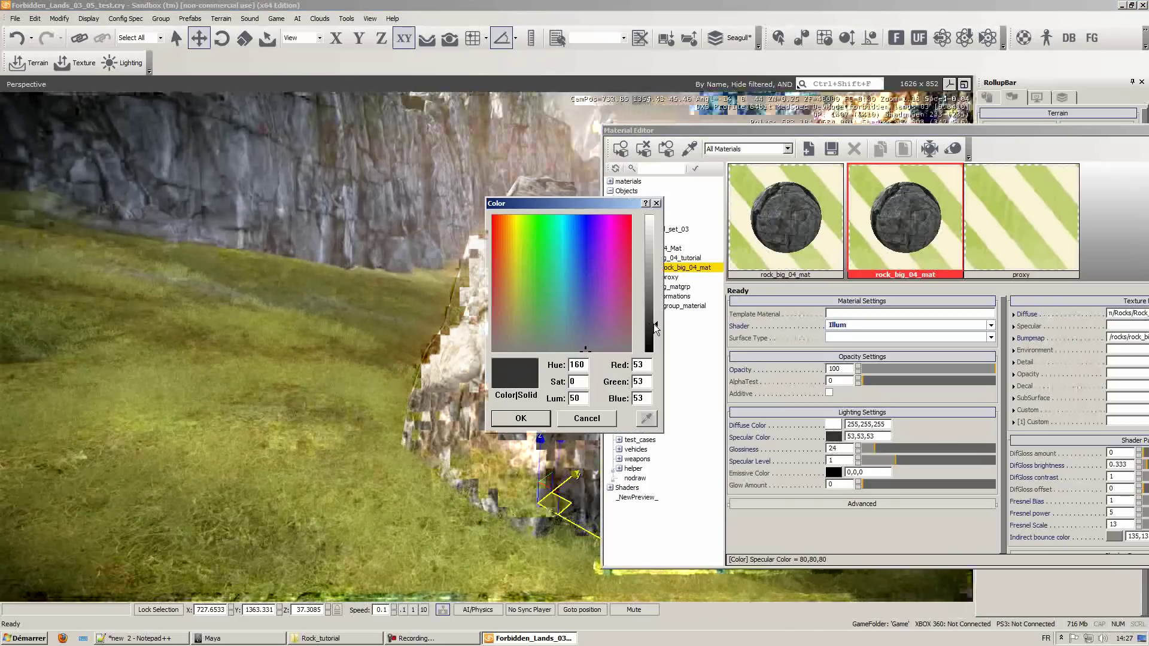
left_click(520, 418)
Step: Raise the rock brush to about Z 45.48 and close the Material Editor
key("w")
right_click_drag(378, 487, 372, 486)
key("s")
middle_click_drag(373, 489, 425, 524, "alt")
left_click_drag(435, 396, 425, 242)
left_click_drag(1018, 130, 237, 263)
left_click(503, 263)
middle_click_drag(505, 263, 590, 432, "alt")
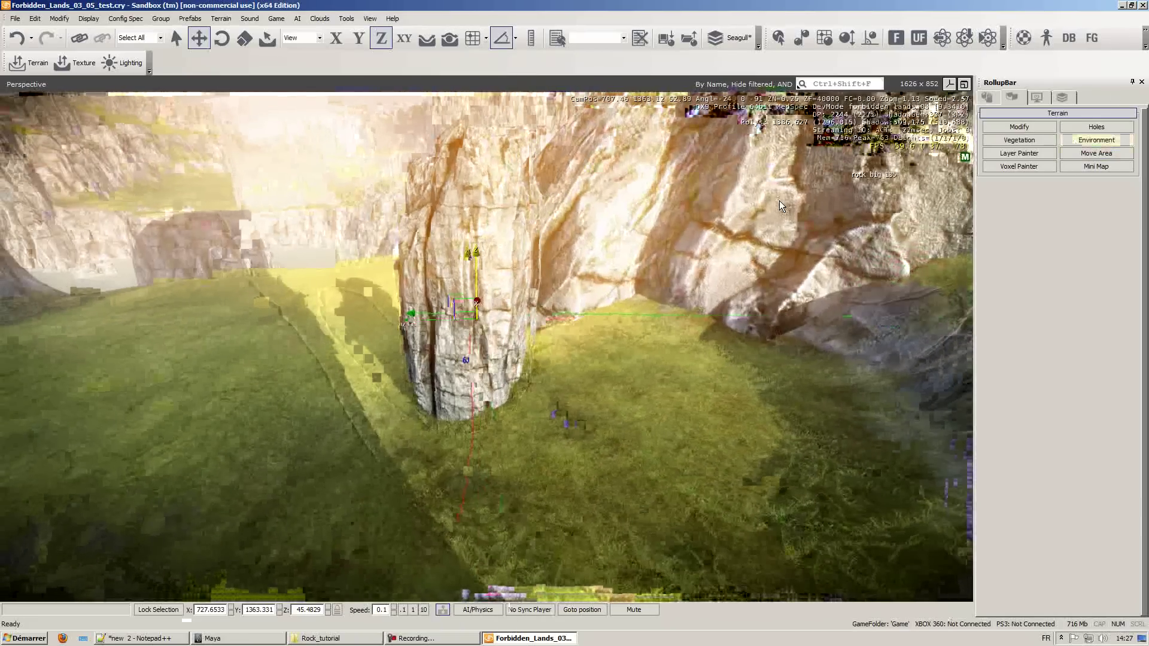
Step: Show the object parameters of the rock brush and set its ViewDistRatio to 200
left_click(985, 97)
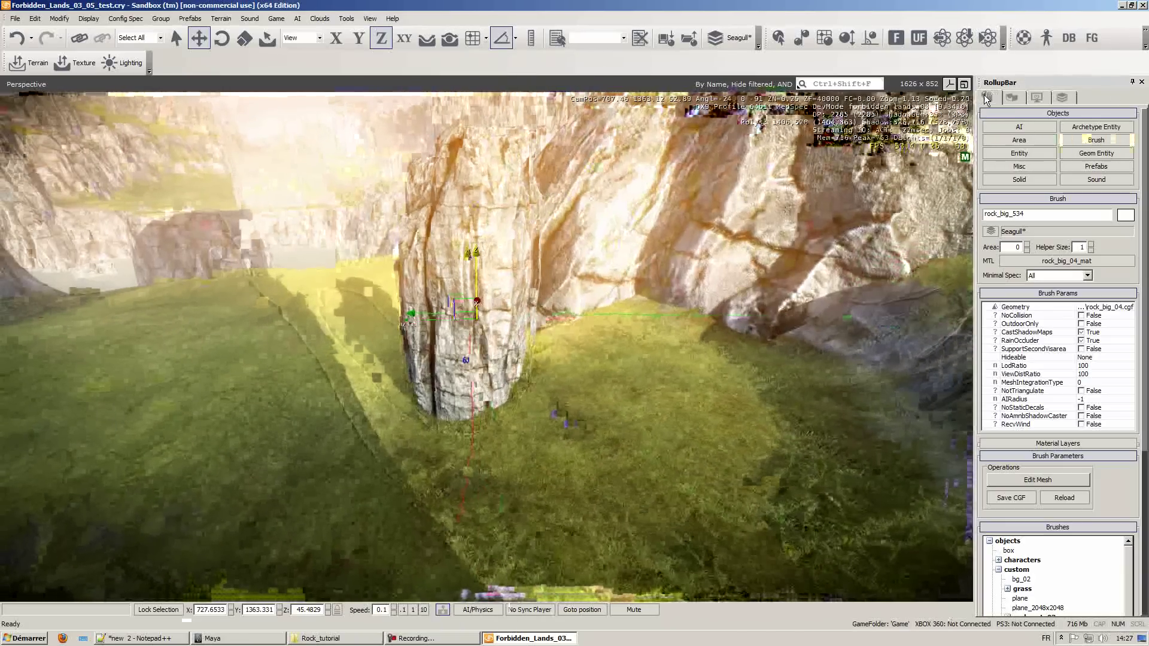
right_click_drag(623, 388, 623, 389)
key("s")
key("s")
left_click(565, 504)
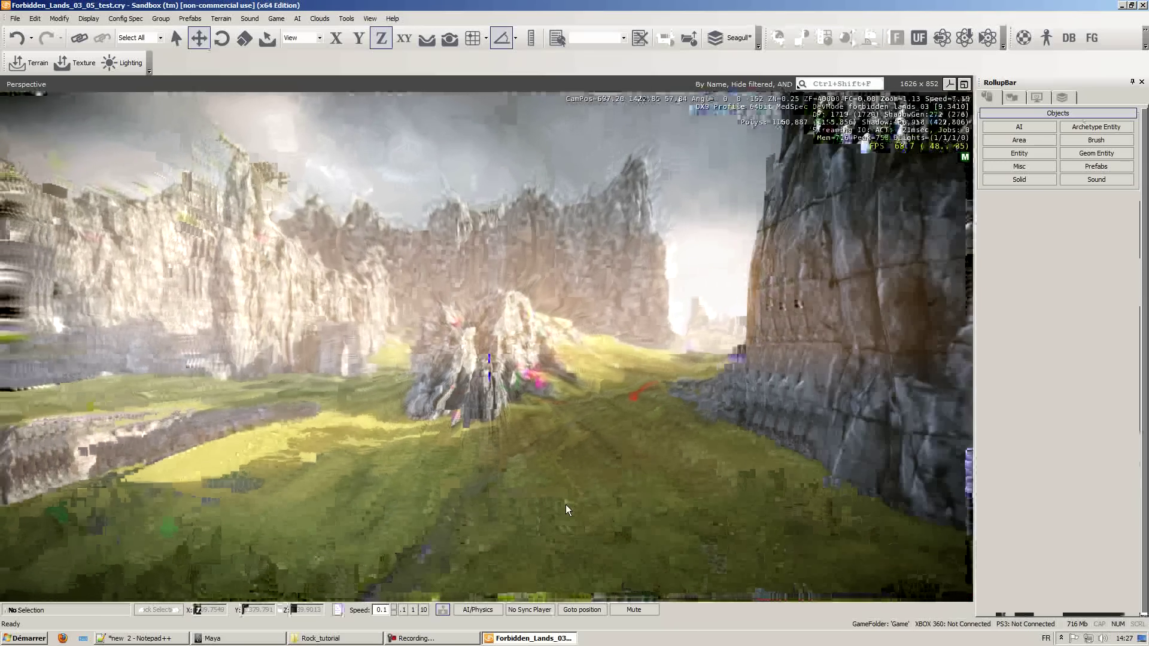
key("s")
key("w")
left_click(494, 381)
left_click(1092, 372)
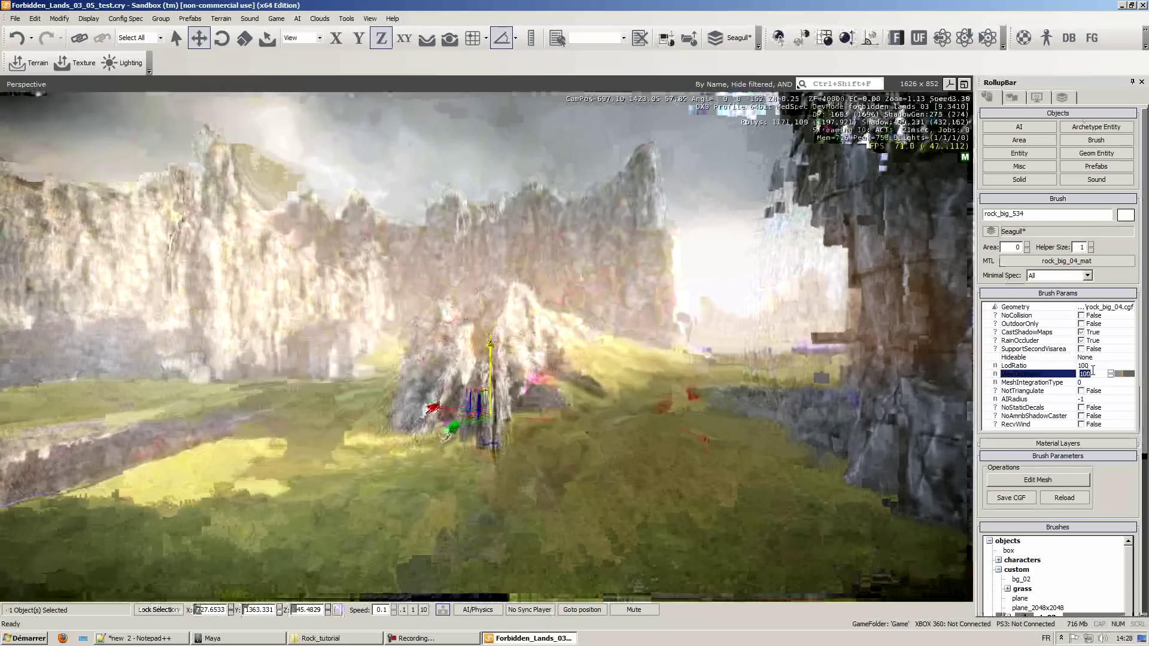
left_click(622, 547)
Step: Scale the rock brush up uniformly to 10 on all axes
key("w")
right_click_drag(550, 439, 551, 439)
key("w")
left_click(550, 439)
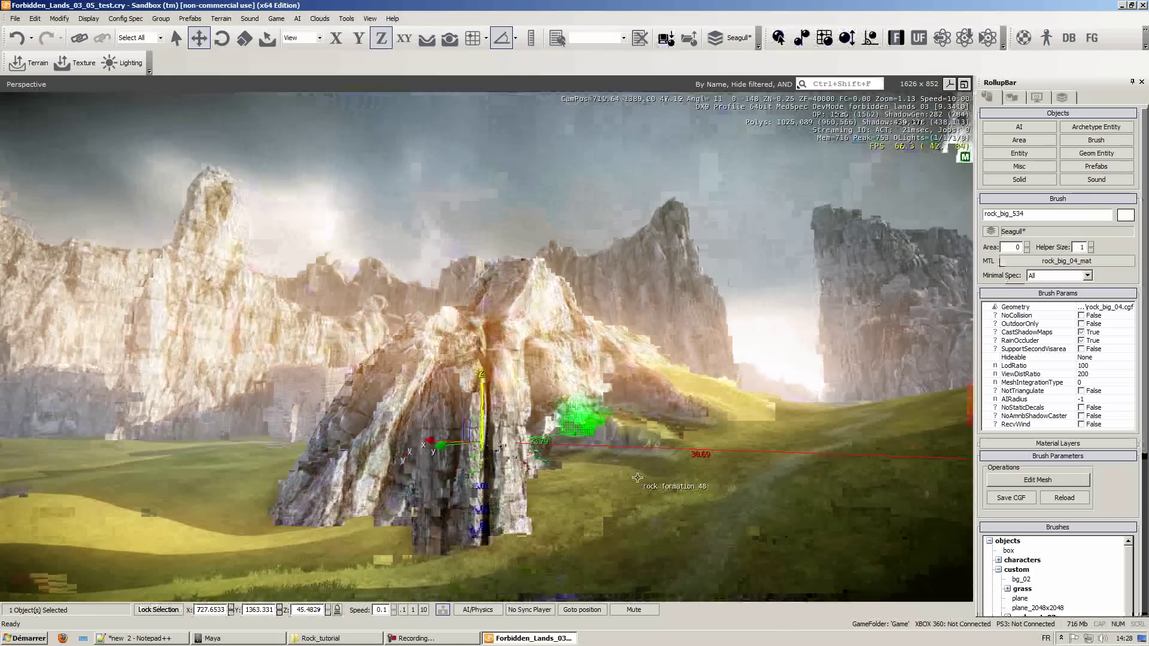
key("s")
right_click_drag(637, 477, 637, 475)
key("4")
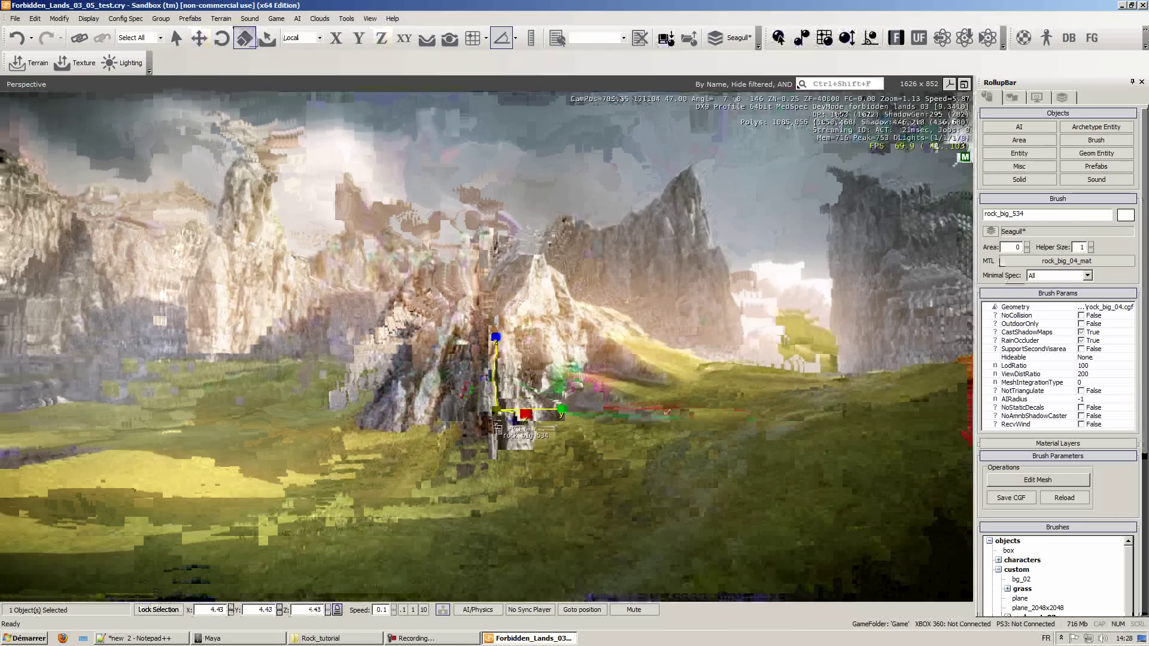
left_click_drag(497, 429, 544, 464)
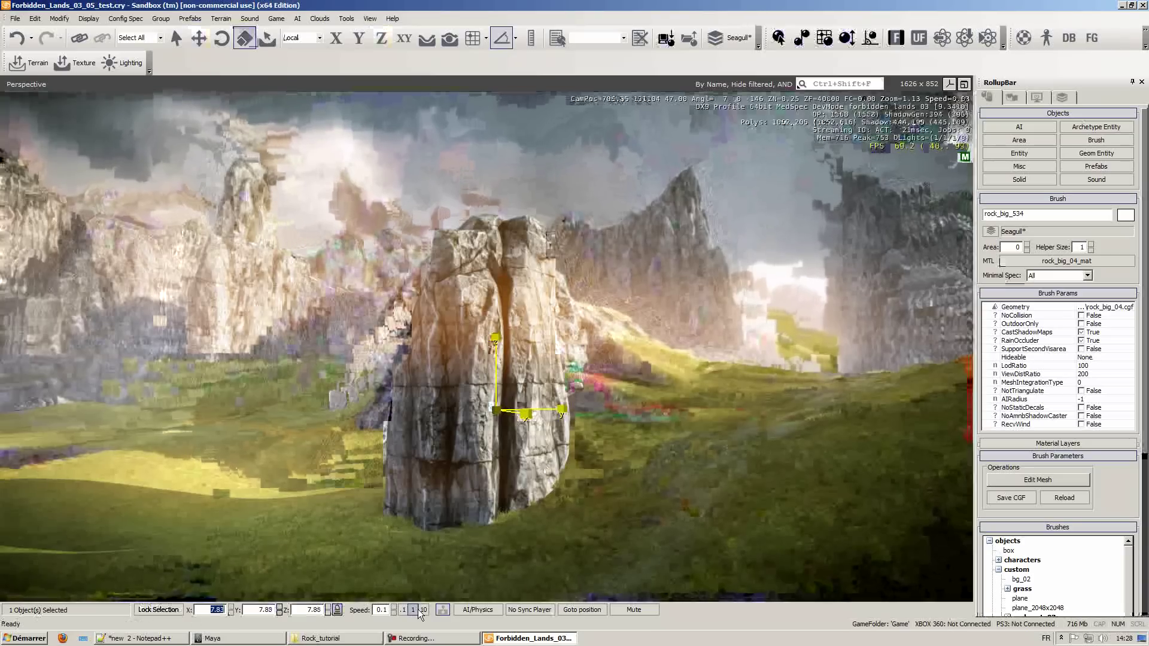
key("Return")
Step: Move the rock brush far along the X axis to about X 861, near the distant cliffs, and deselect it
right_click_drag(586, 507, 587, 507)
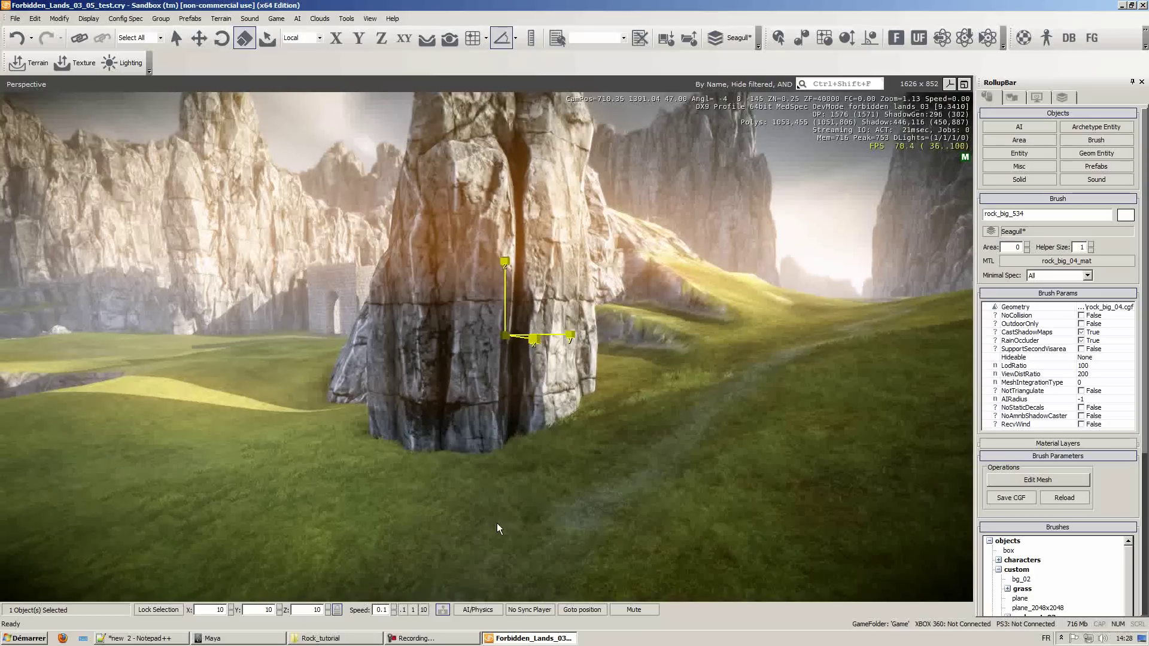
key("2")
left_click_drag(452, 331, 237, 346)
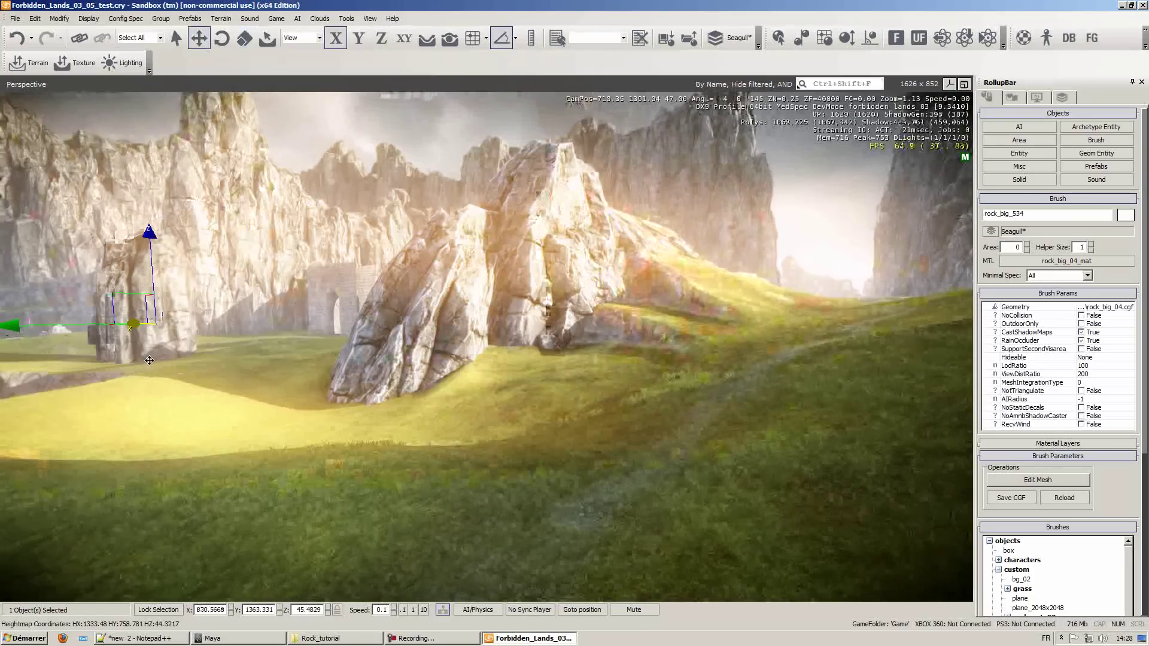
mouse_move(123, 365)
right_mouse_down()
mouse_move(397, 475)
mouse_move(458, 476)
mouse_move(450, 490)
right_mouse_up()
left_click(458, 475)
Step: Approach and select the moved rock brush, and set its ViewDistRatio to 100 and LodRatio to 255
key("w")
key("w")
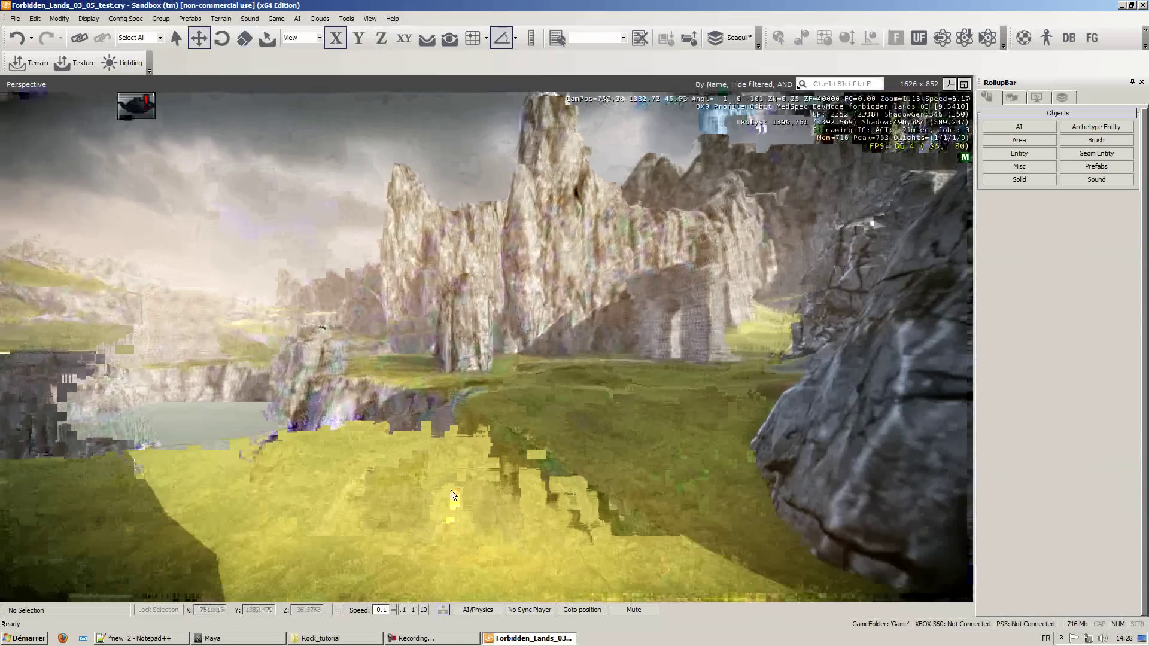
key("w")
right_click_drag(569, 518, 566, 518)
key("w")
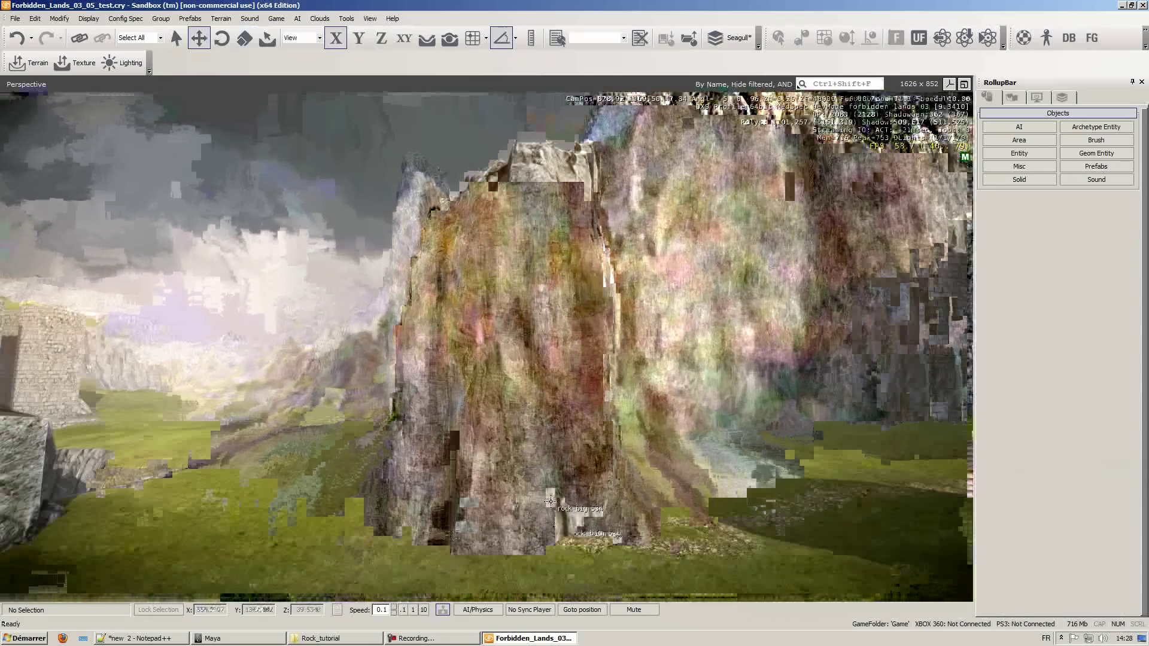
left_click(551, 502)
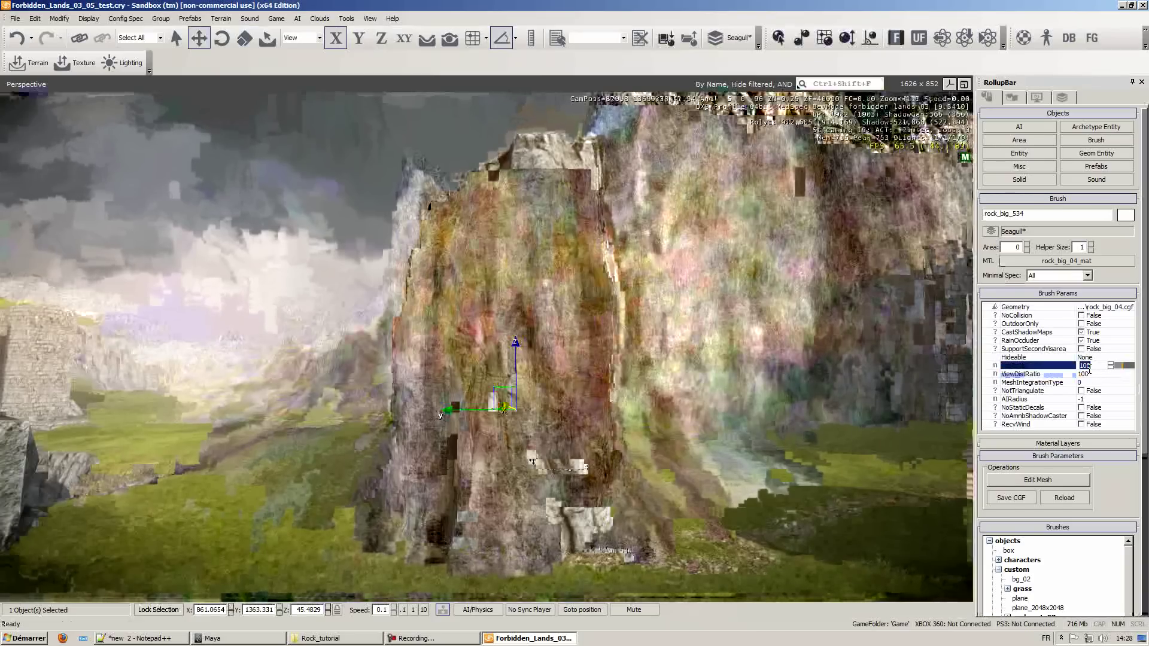
type("255")
key("Return")
Step: Deselect the rock brush and examine its LOD switching from different distances
right_click_drag(436, 526, 462, 505)
key("s")
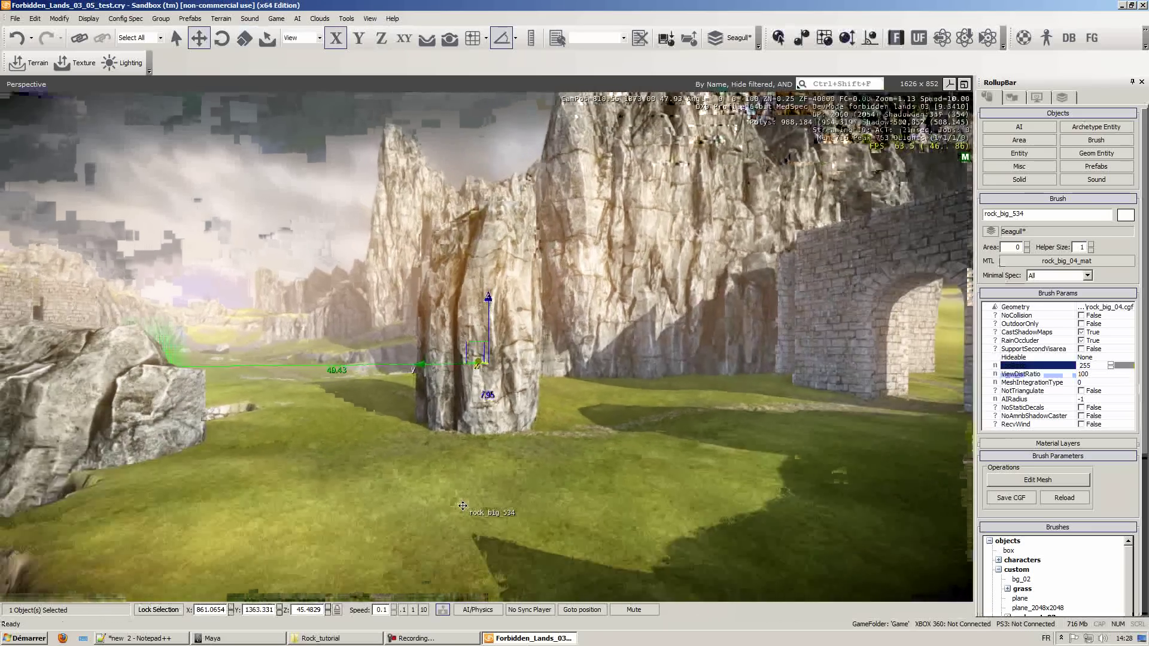
key("s")
left_click(466, 548)
key("s")
right_click_drag(466, 548, 469, 515)
key("w")
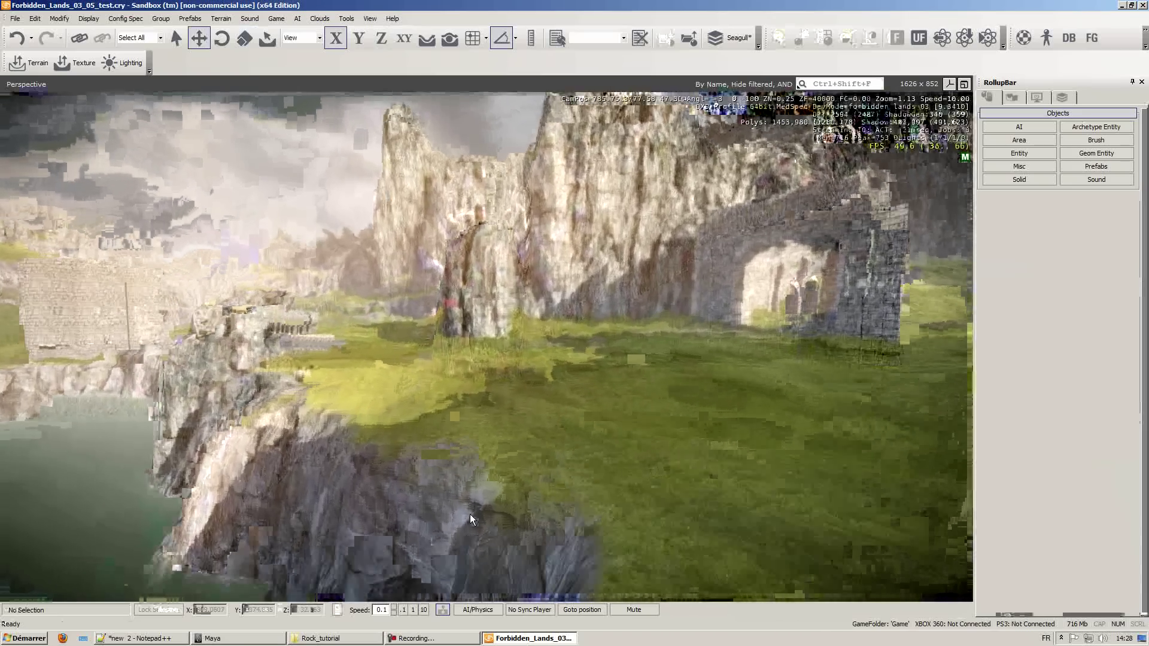
Step: Return to the large rock brush, select it, and set its LodRatio to 100
scroll(469, 514, "up", 6)
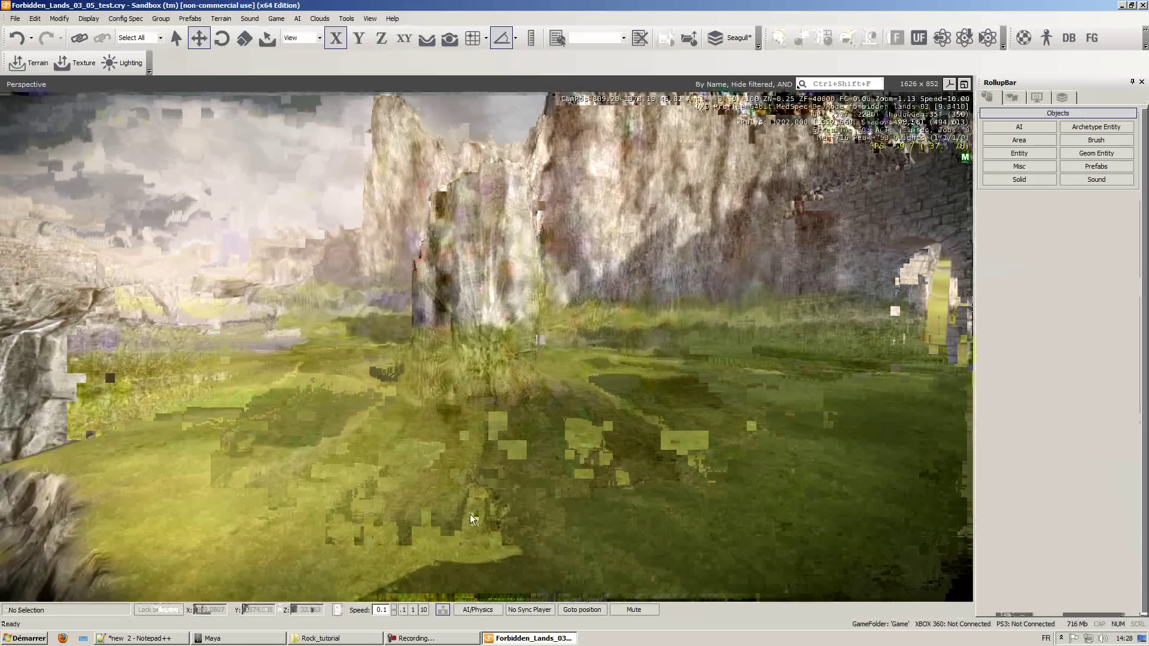
scroll(466, 511, "up", 5)
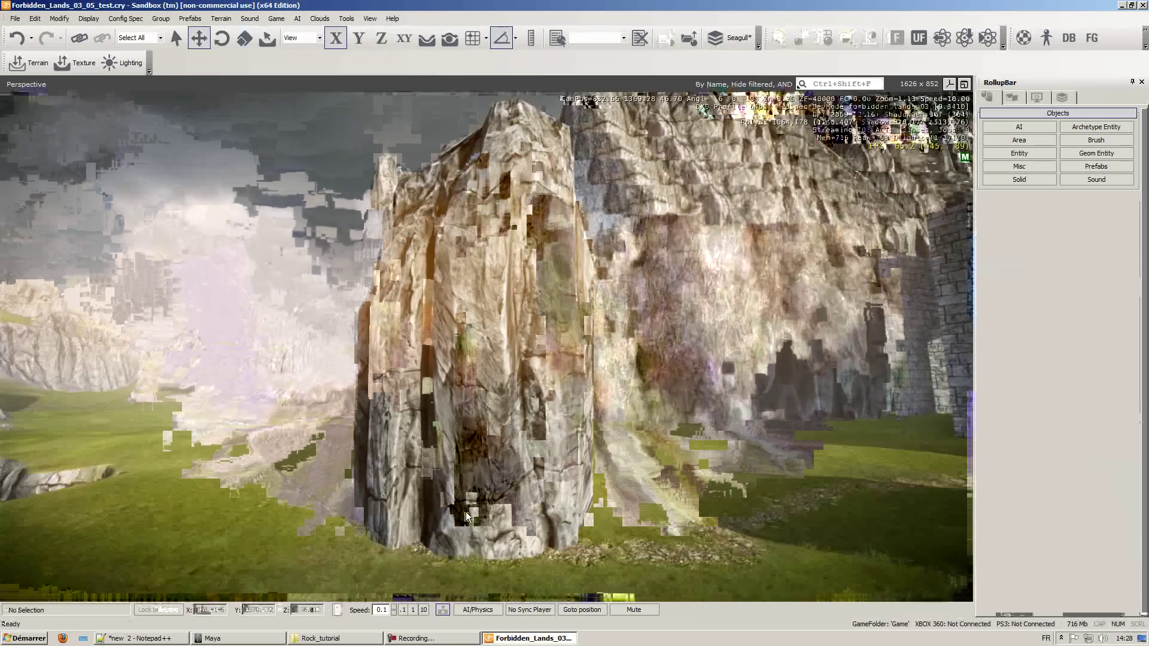
left_click(465, 511)
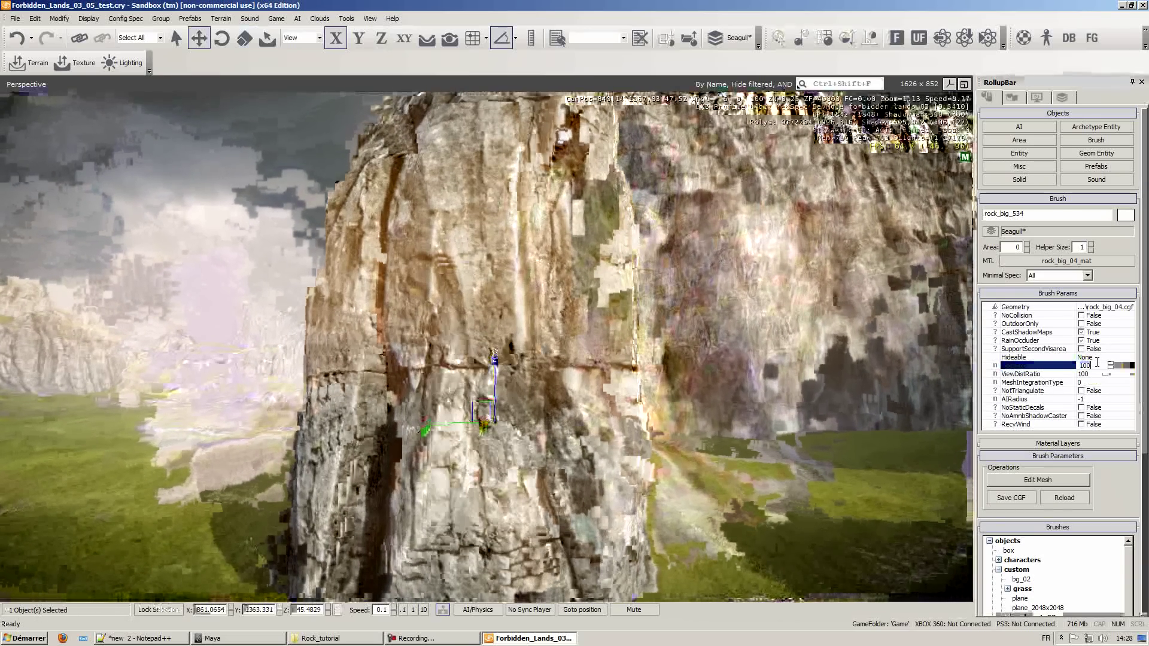
scroll(684, 396, "down", 6)
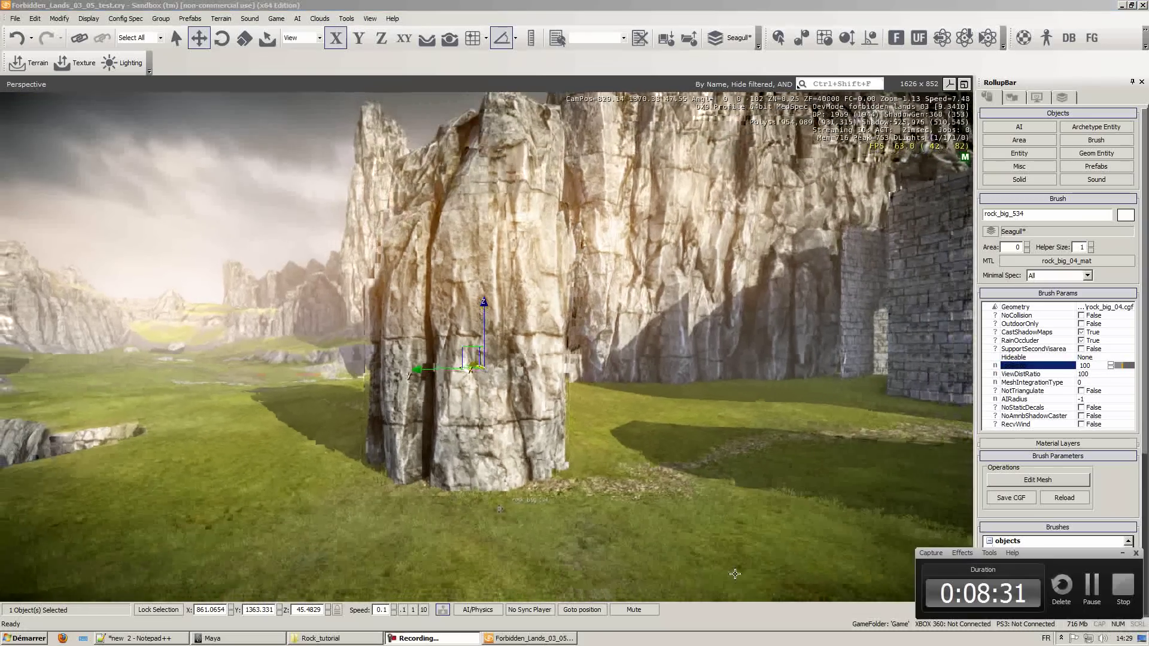
left_click(1090, 589)
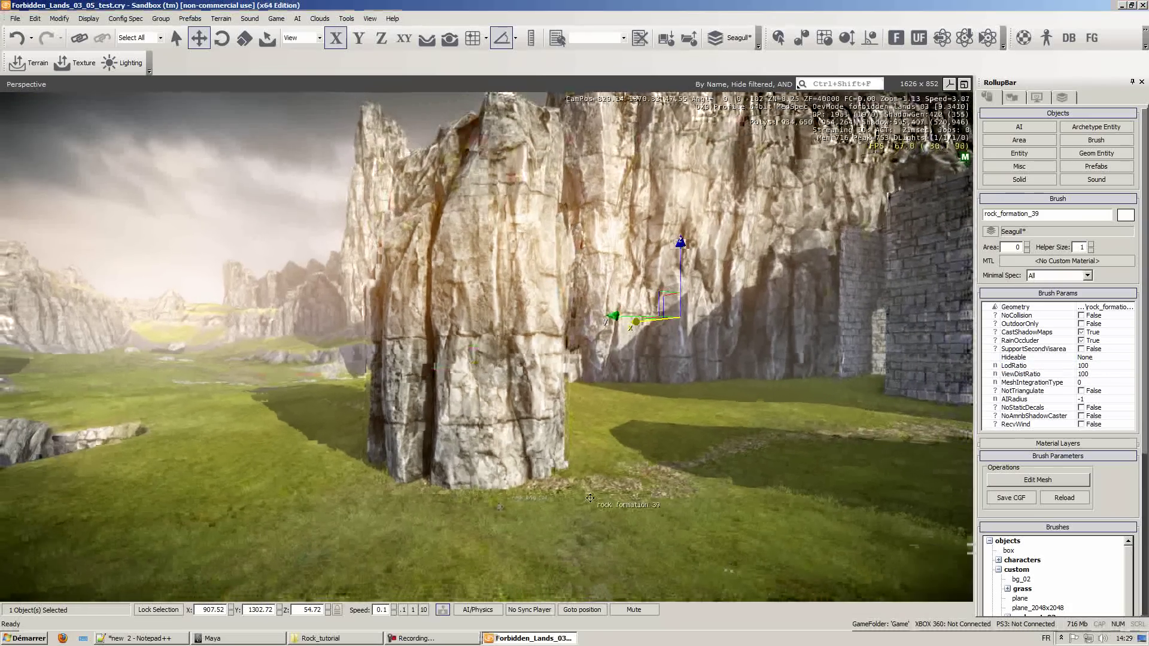
Step: Reselect the rock_big_534 brush and lower it vertically into the grass
right_click_drag(590, 498, 598, 476)
left_click(597, 476)
key("d")
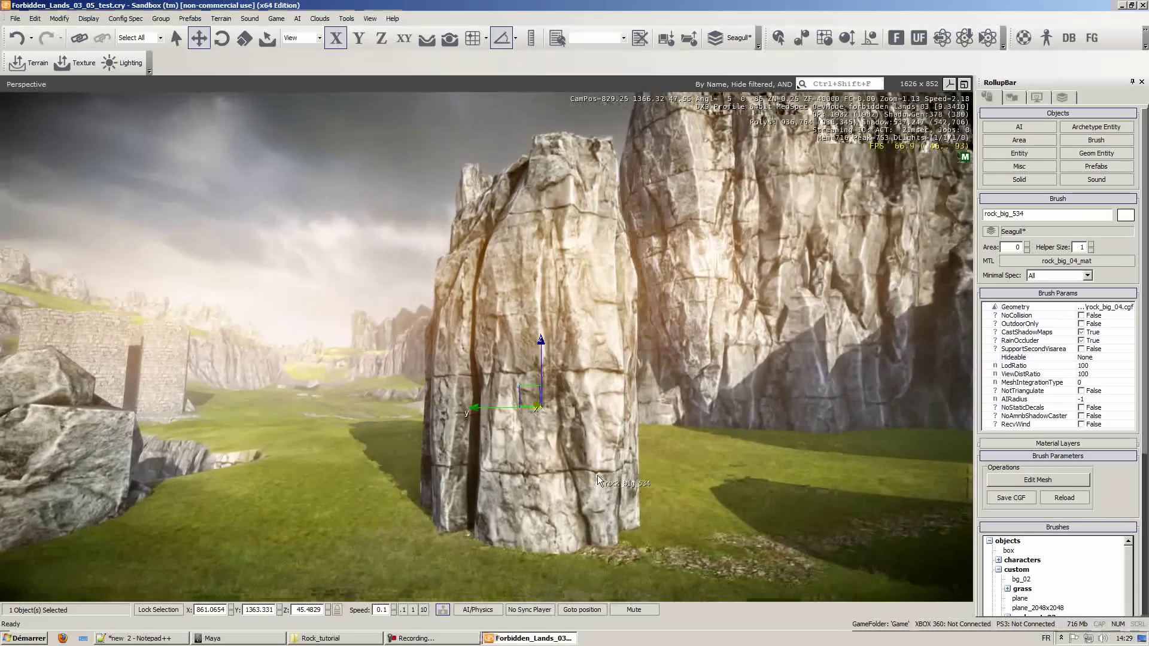
left_click_drag(542, 335, 543, 426)
key("2")
Step: Rotate the rock brush in local coordinates to Z -27 and Y -88 so it lies on its side, and deselect it
left_click_drag(540, 339, 542, 450)
key("d")
right_click_drag(695, 448, 699, 452)
key("s")
key("2")
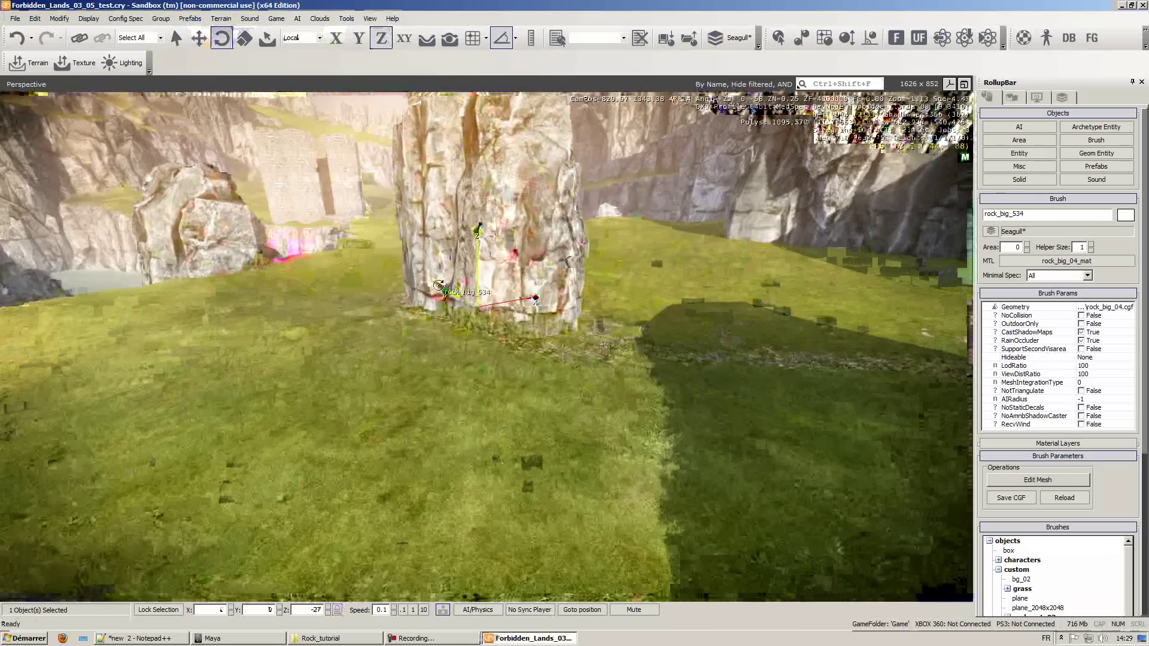
key("F2")
left_click_drag(443, 288, 440, 335)
right_click_drag(656, 435, 625, 435)
left_click(624, 435)
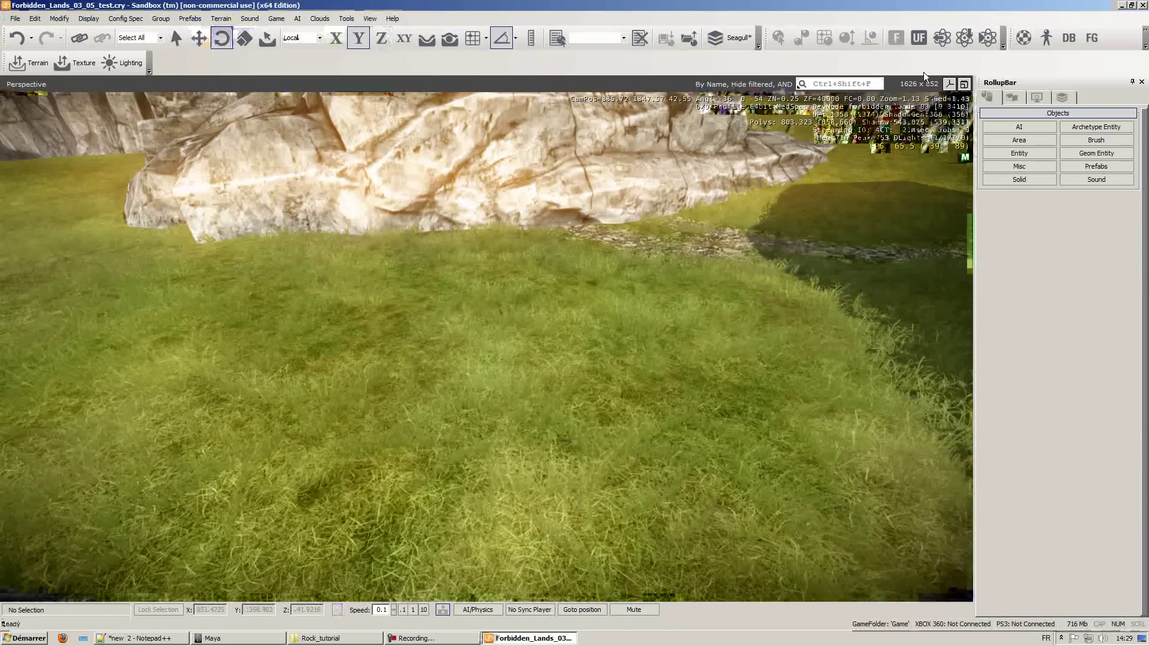
Step: Enter game mode in third-person view, walk and jump around on the lying rock to test its collision, and exit game mode
right_click_drag(688, 322, 688, 324)
key("ctrl+g")
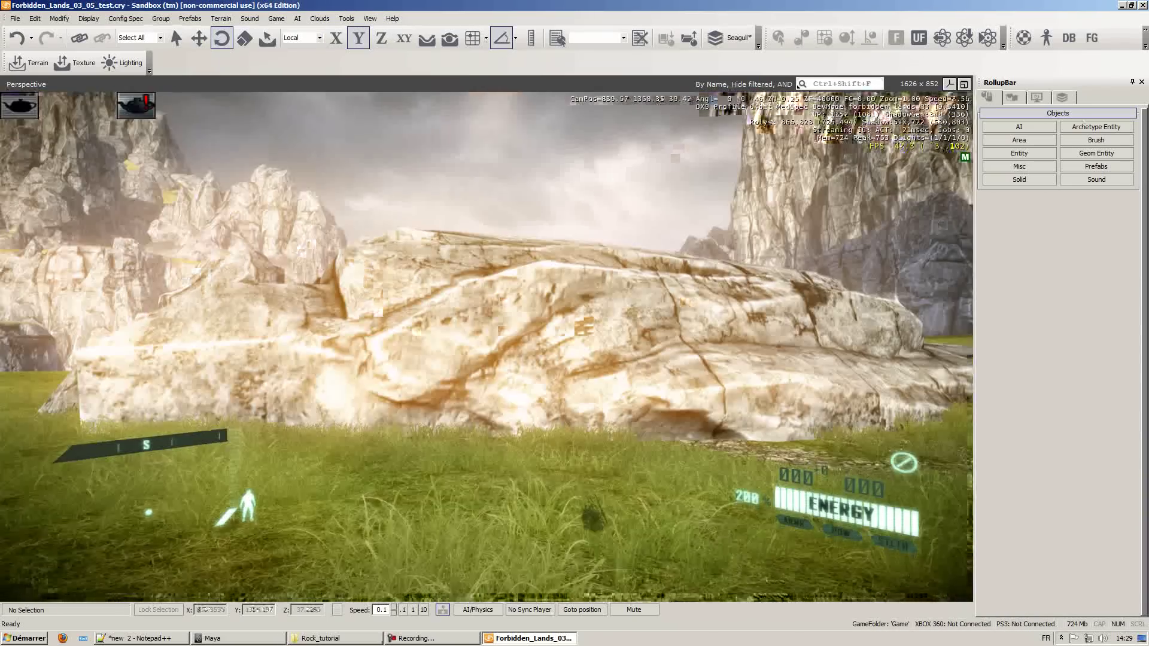
key("F1")
key("w")
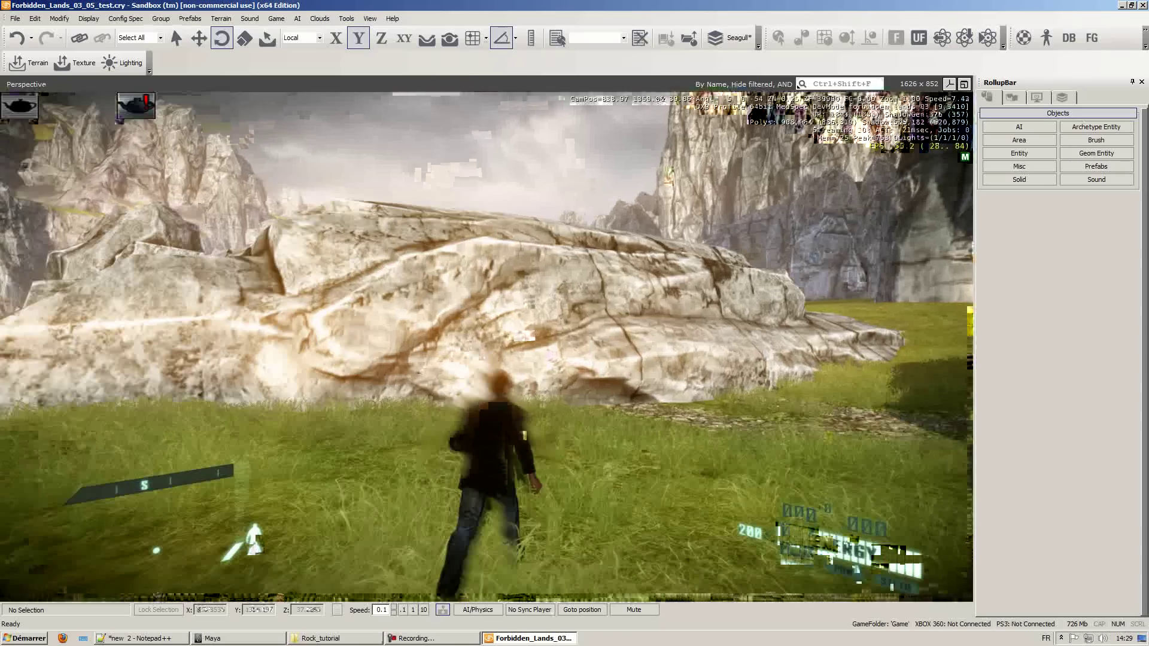
key("w")
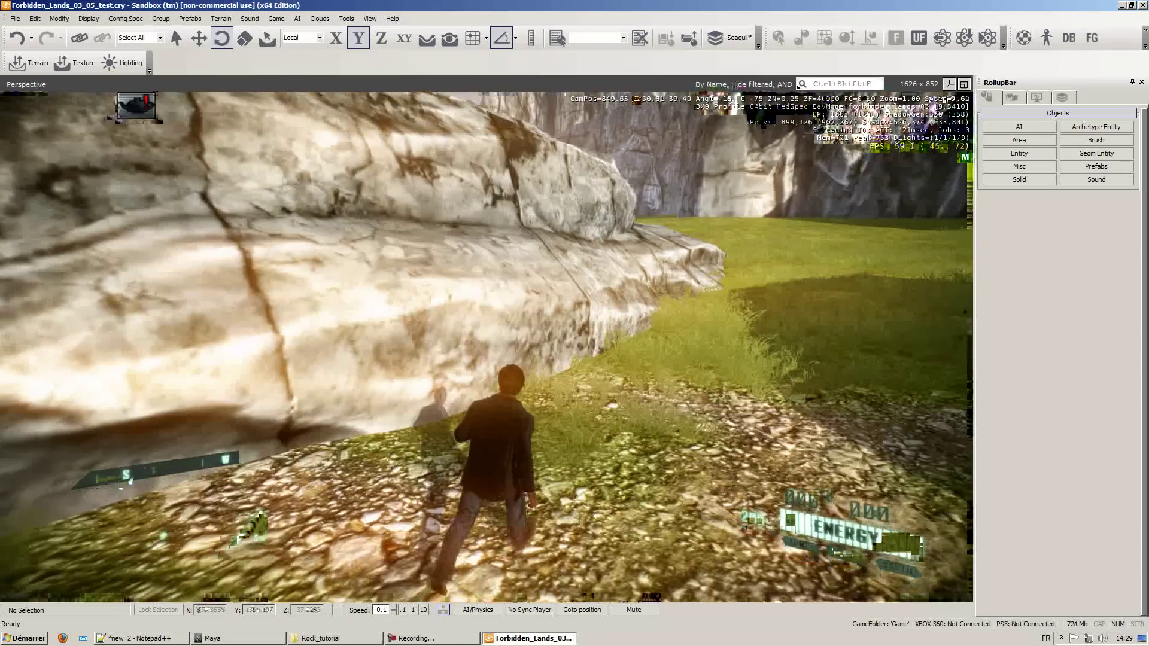
key("w")
key("space")
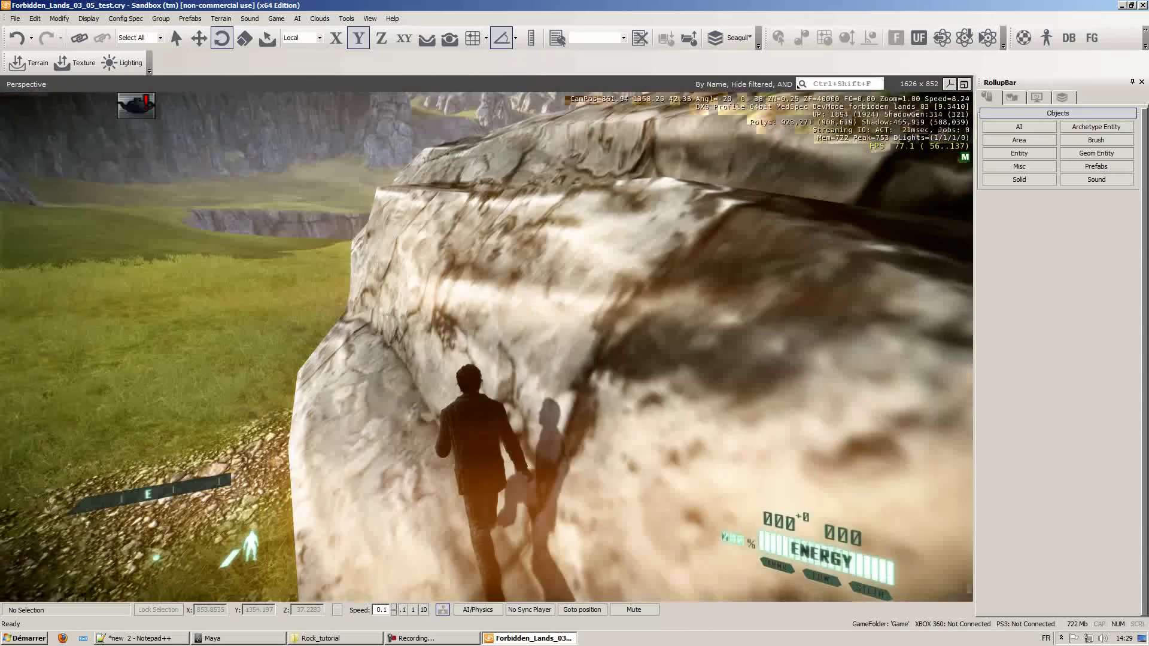
key("w")
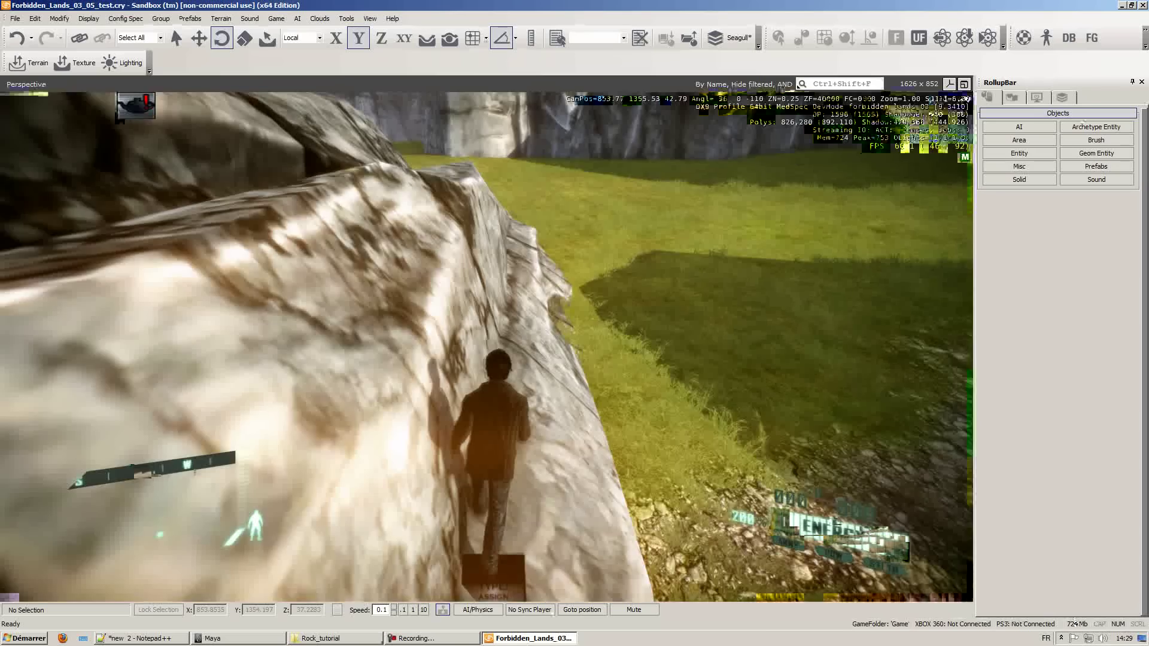
key("w")
key("Escape")
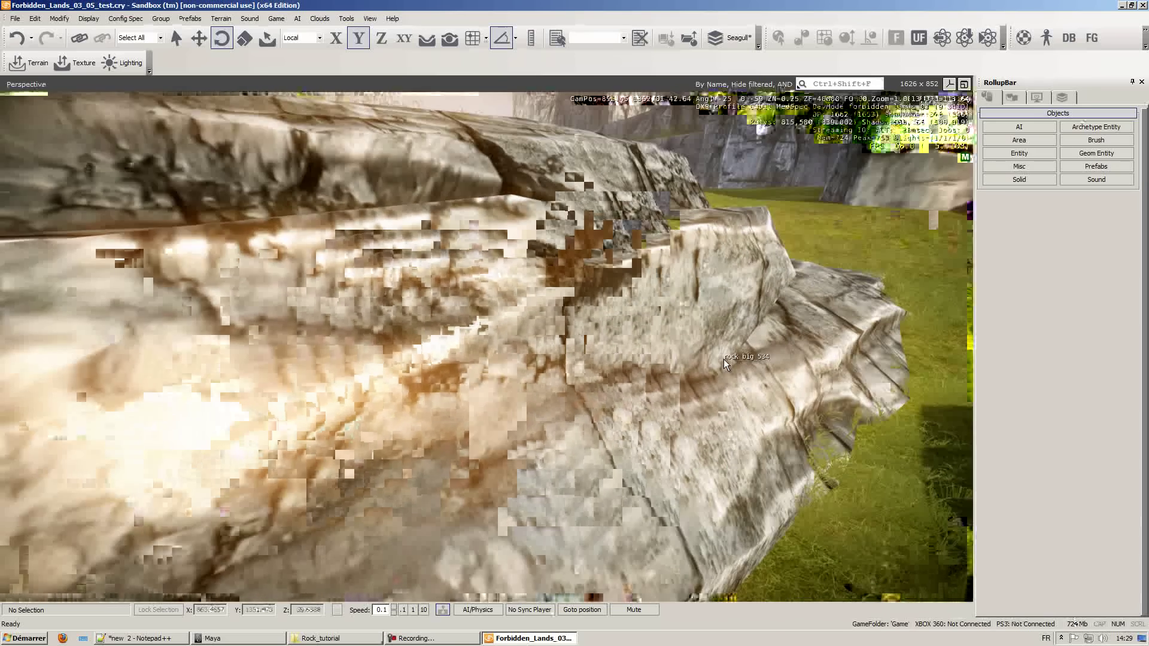
Step: Select the rock brush and set the Surface Type of its rock_big_04_mat sub-material to rock in the Material Editor
right_click_drag(726, 369, 708, 364)
scroll(708, 364, "down", 3)
left_click(599, 279)
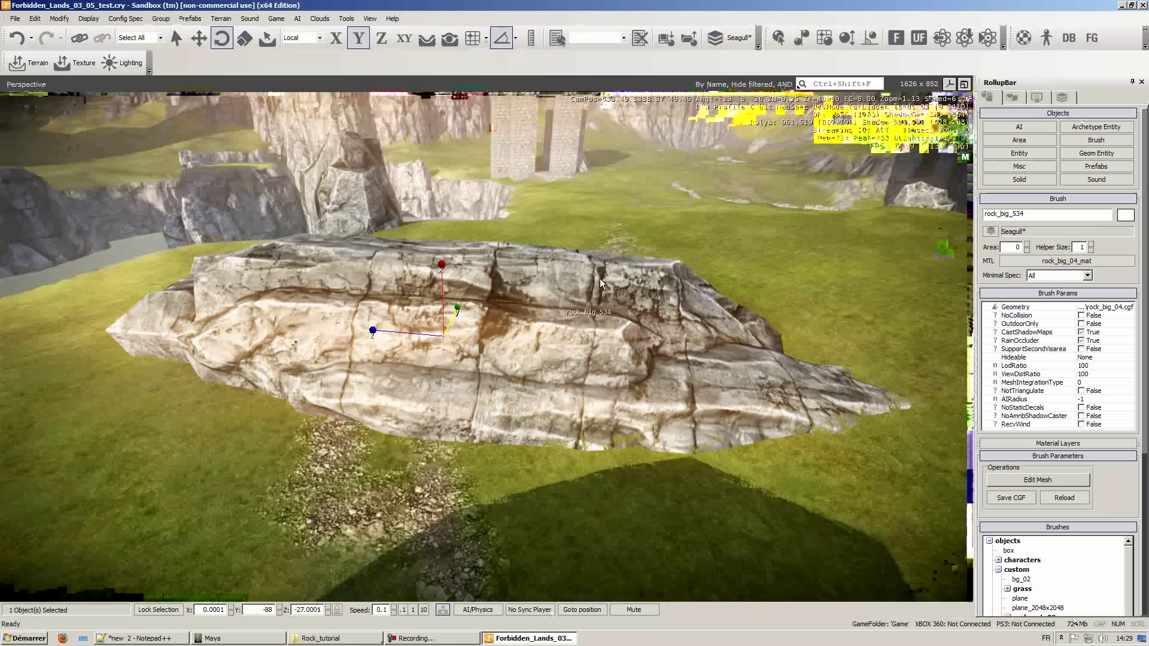
key("m")
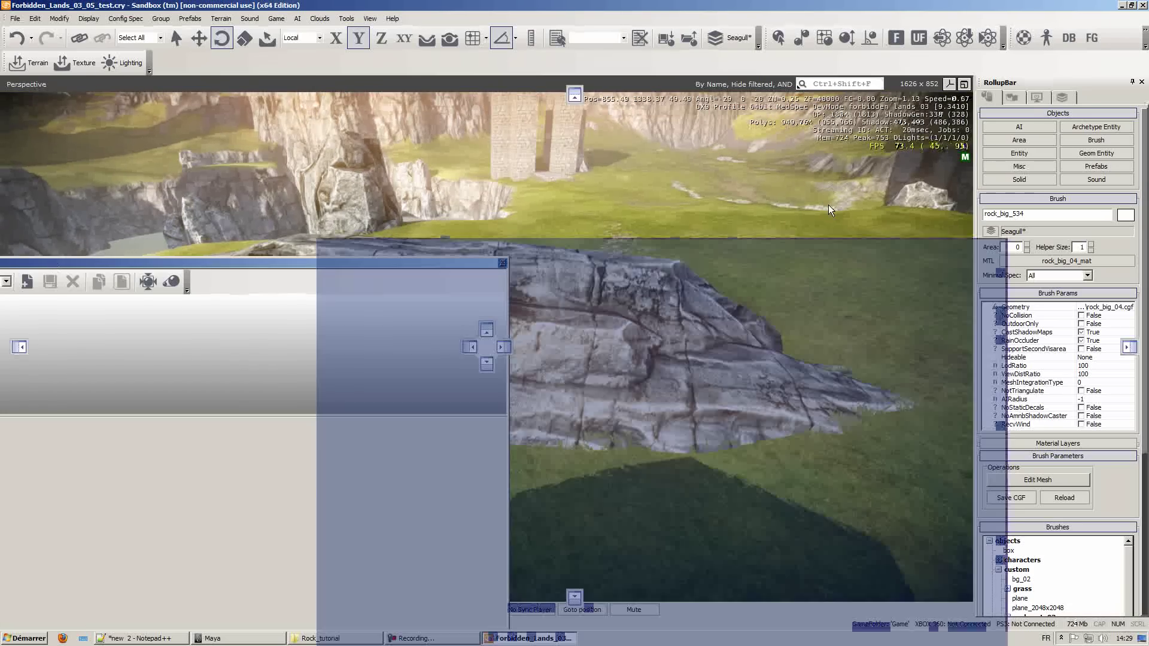
left_click(685, 231)
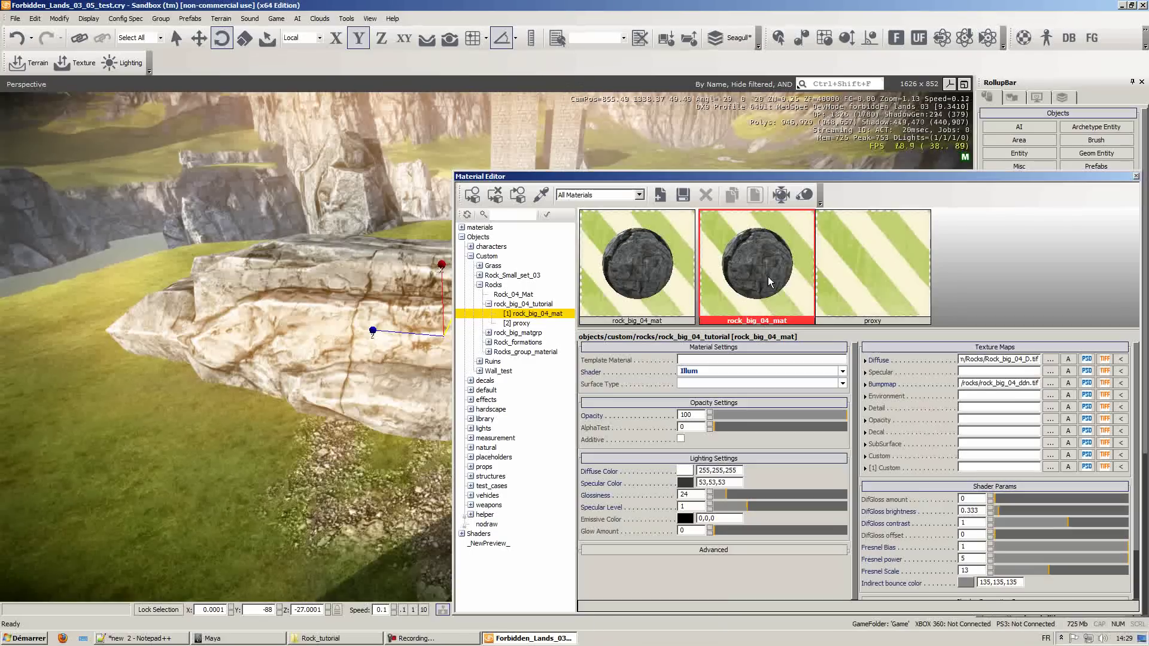
left_click(693, 383)
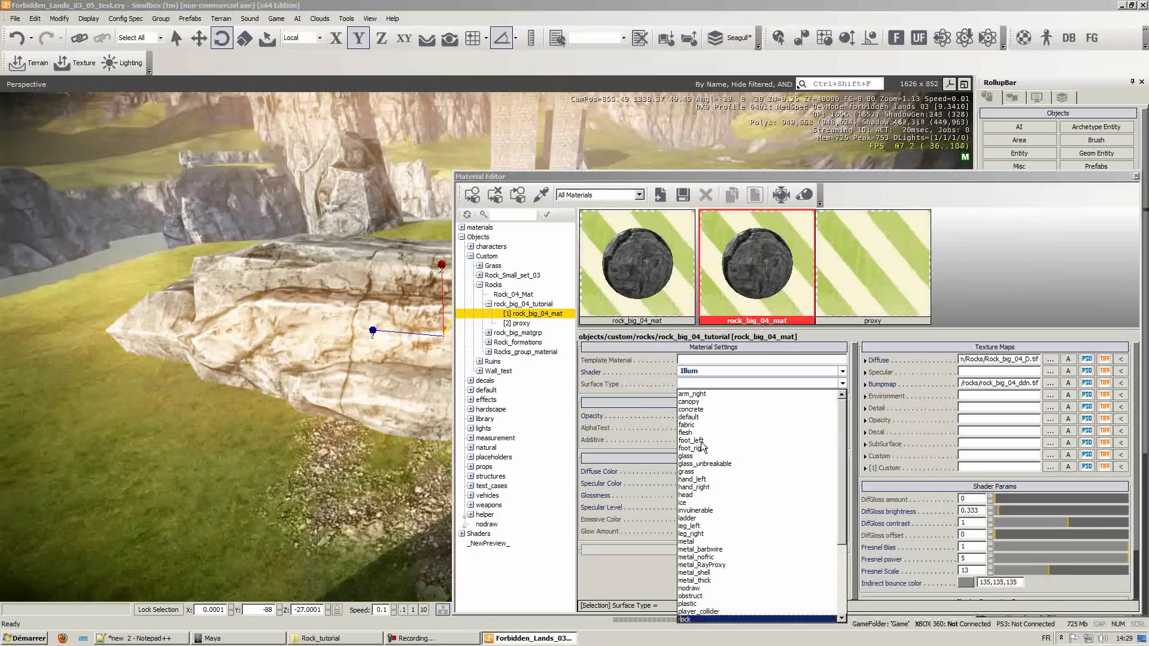
left_click(694, 619)
Step: Set the proxy sub-material's Surface Type to rock and close the Material Editor
left_click(838, 228)
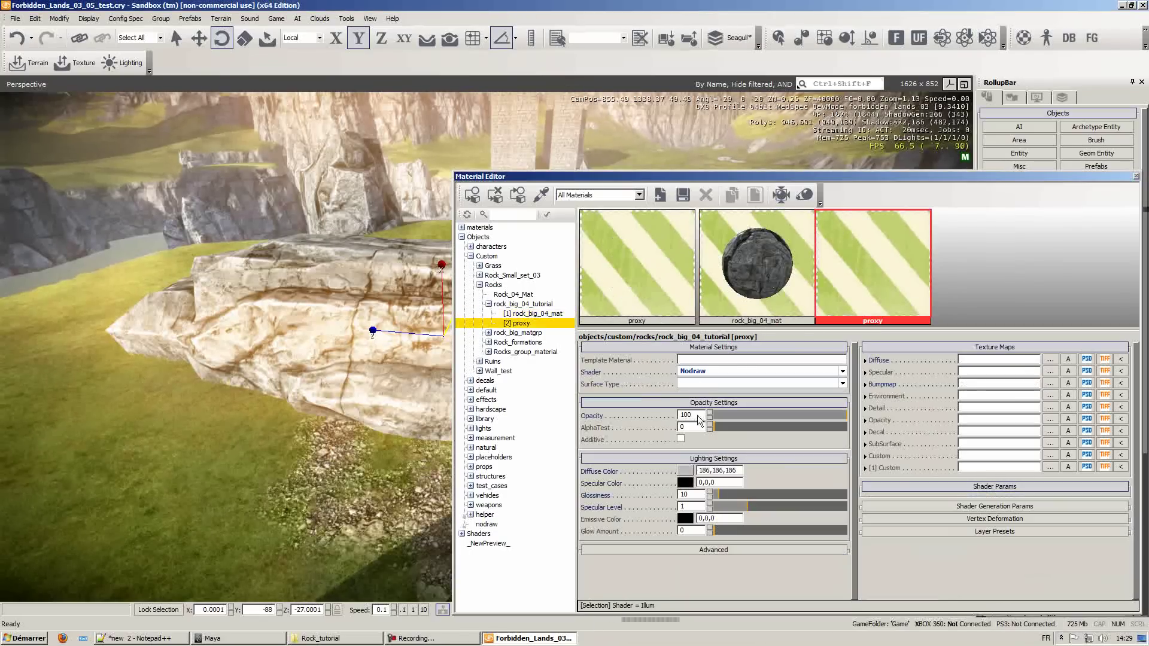
left_click(686, 384)
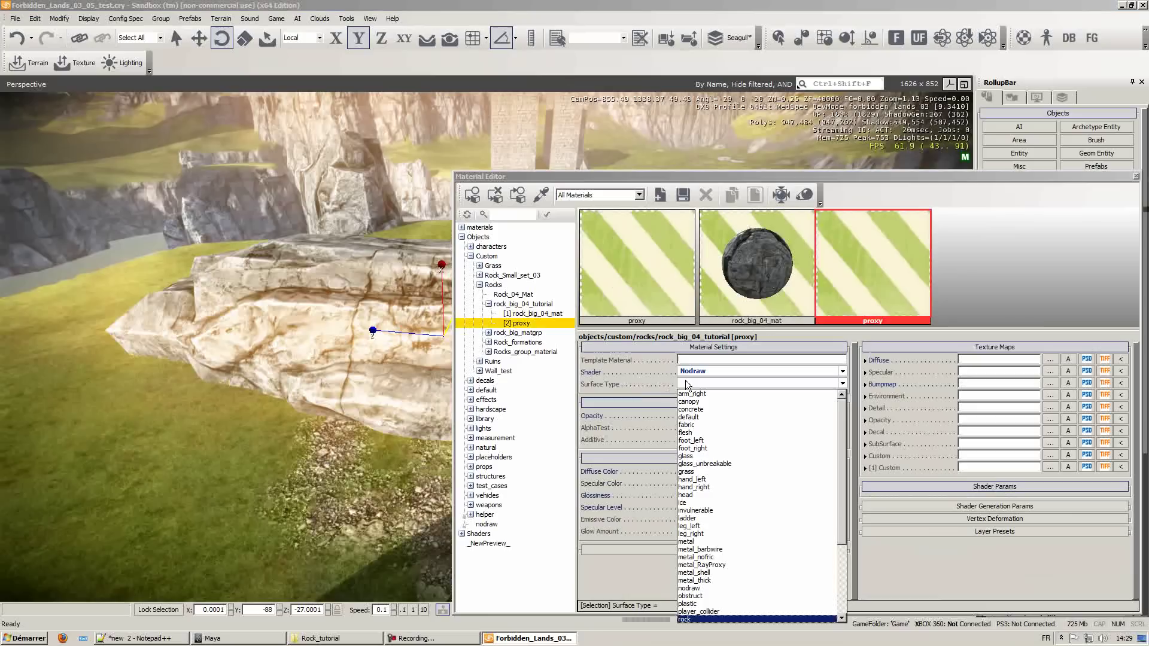
left_click(682, 618)
left_click_drag(790, 177, 452, 206)
left_click(798, 205)
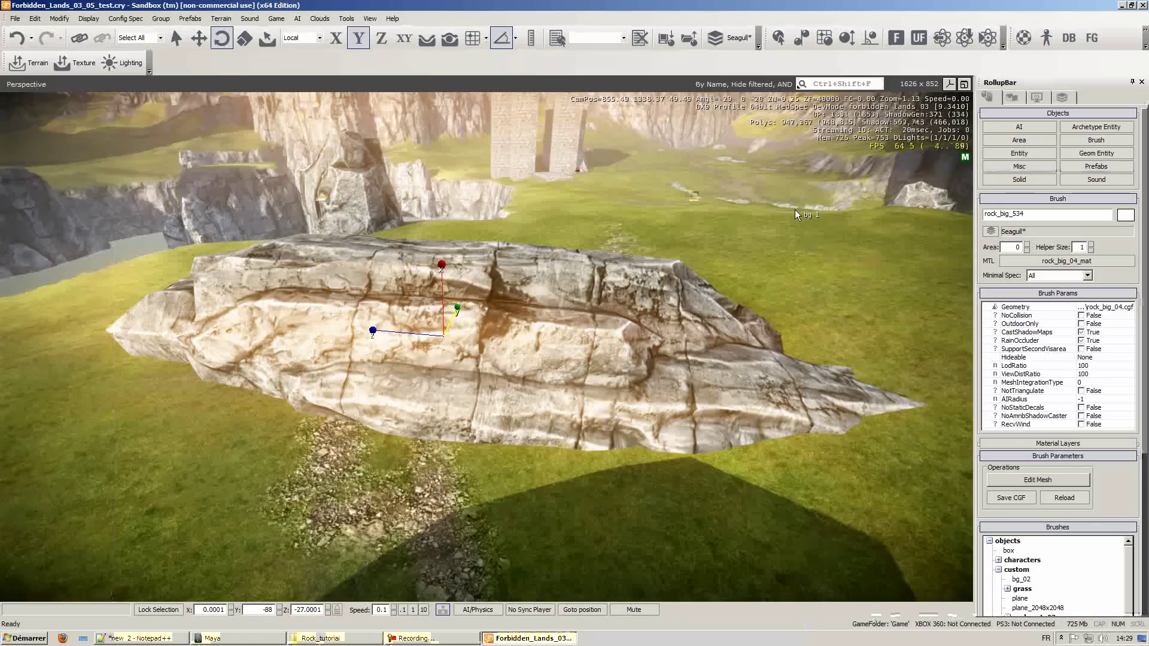
Step: Save the level, identifying it with the Global Share project
left_click(6, 17)
left_click(27, 56)
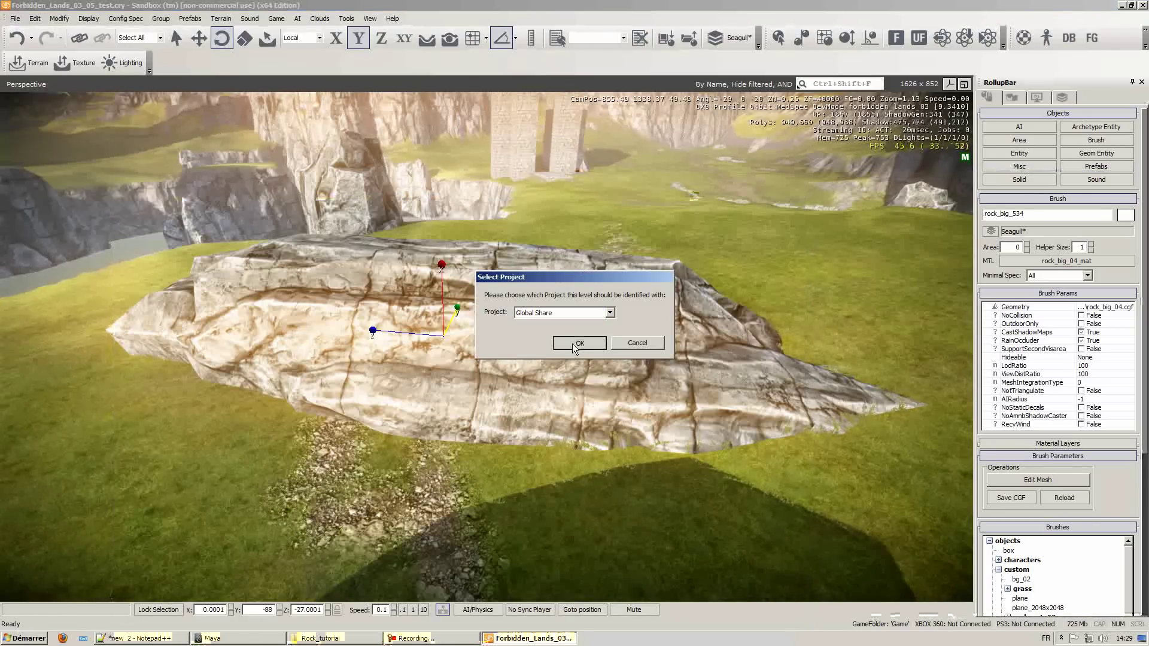
left_click(578, 343)
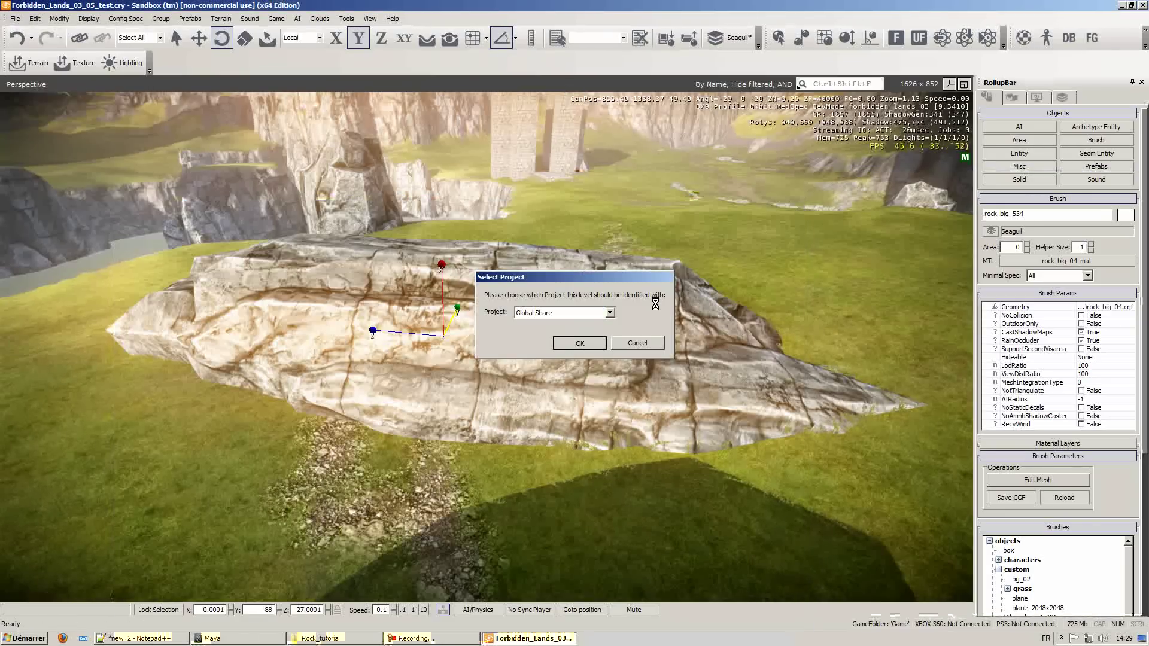
Step: Rotate the rock brush back upright, move it across the ground to about X 880.5, Y 1383, and deselect it
key("s")
right_click_drag(539, 332, 539, 332)
left_click_drag(498, 305, 469, 404)
right_click_drag(469, 404, 467, 406)
key("s")
key("a")
left_click_drag(469, 419, 486, 376)
key("2")
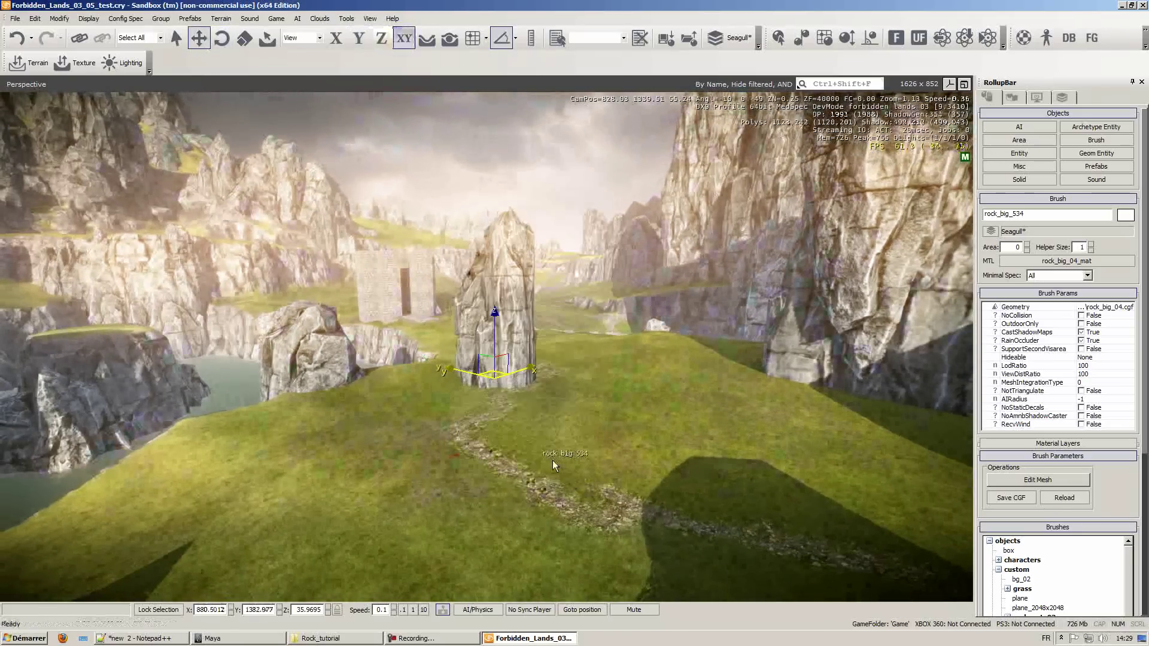
left_click(570, 471)
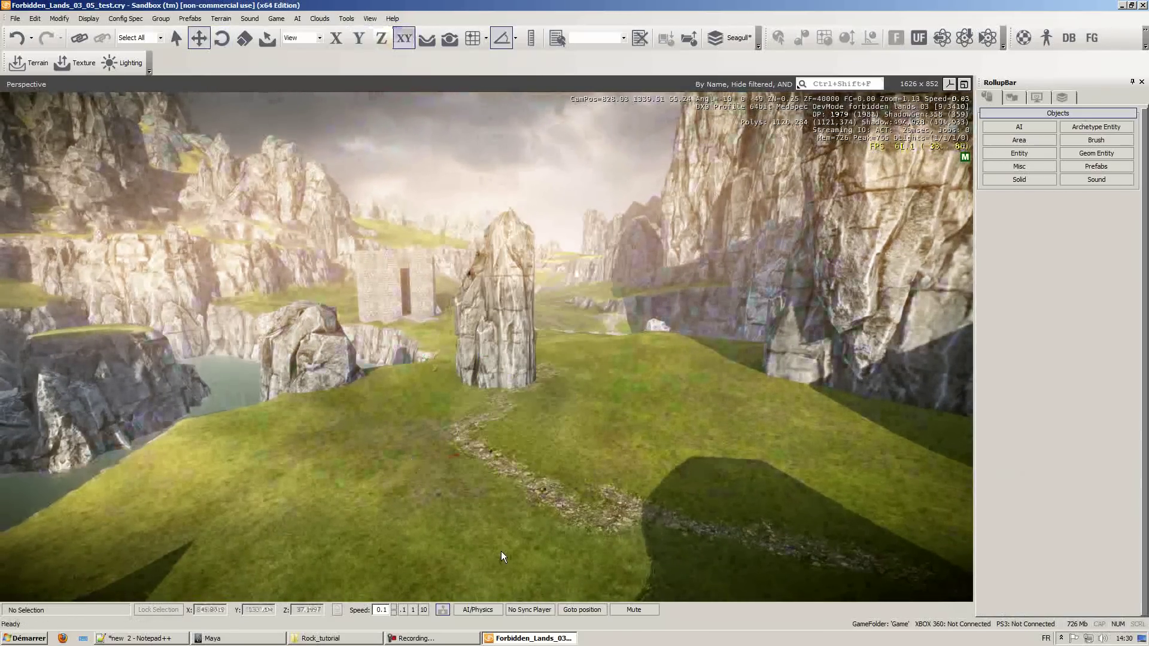